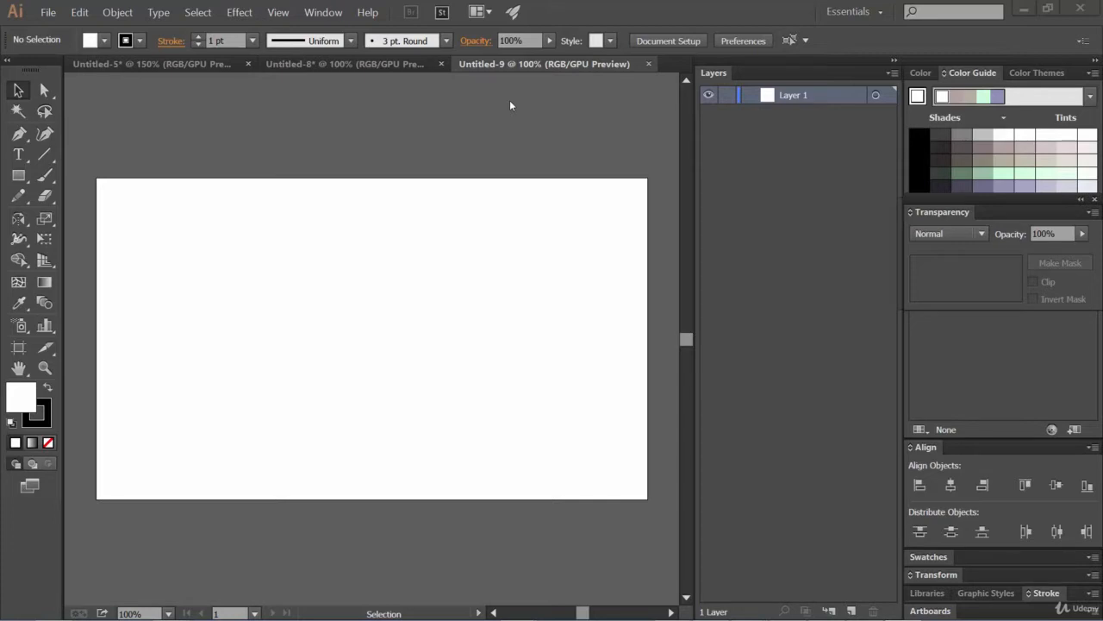
left_click(240, 12)
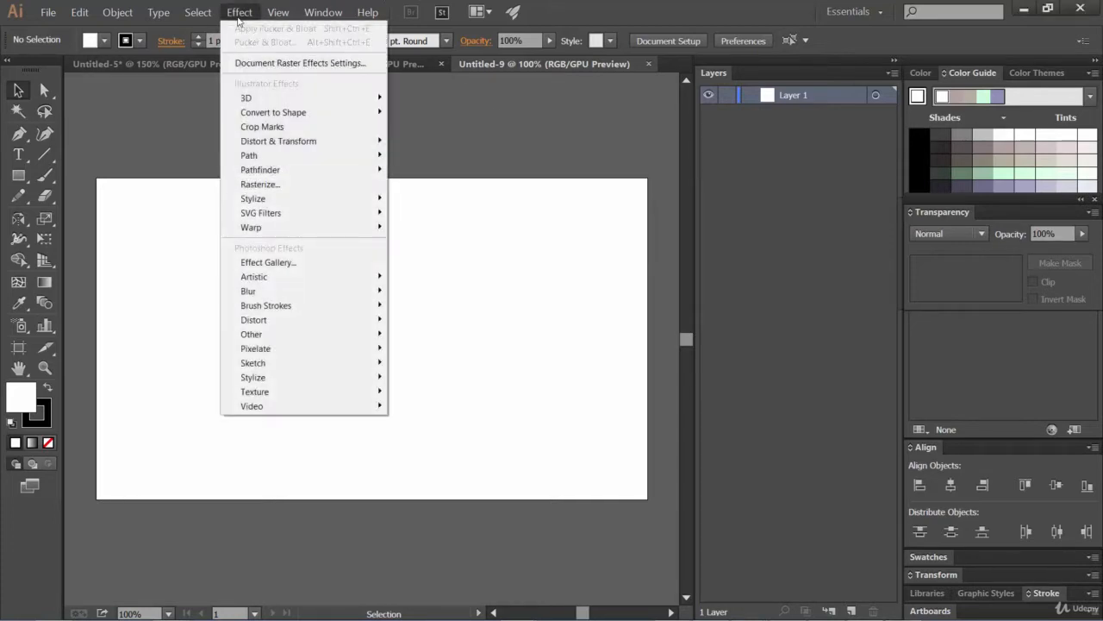
mouse_move(317, 143)
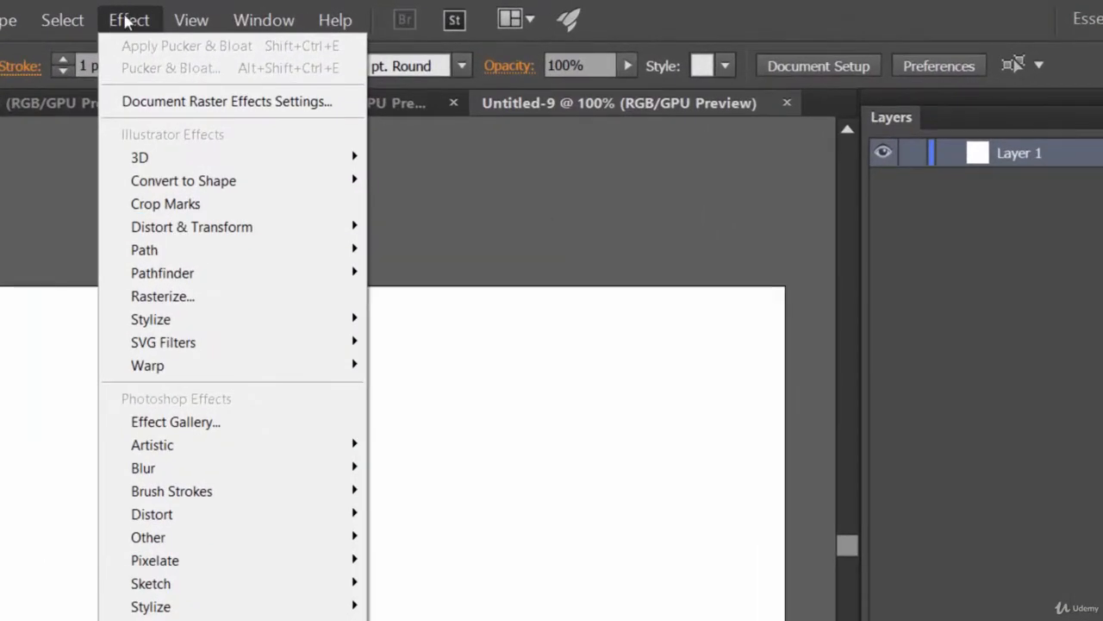
mouse_move(216, 233)
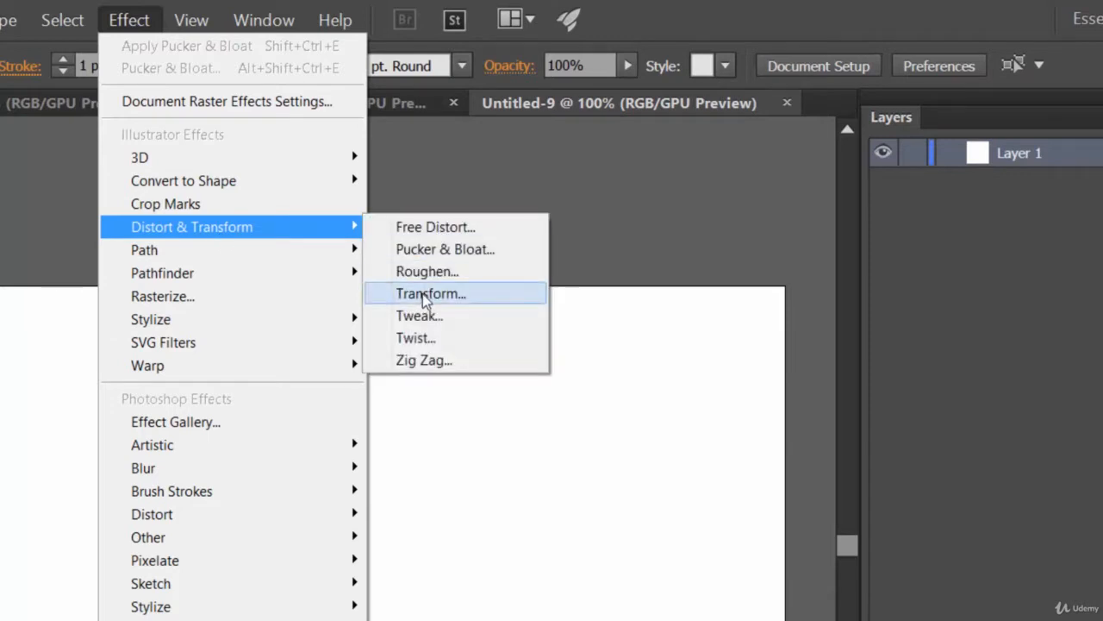
left_click(830, 4)
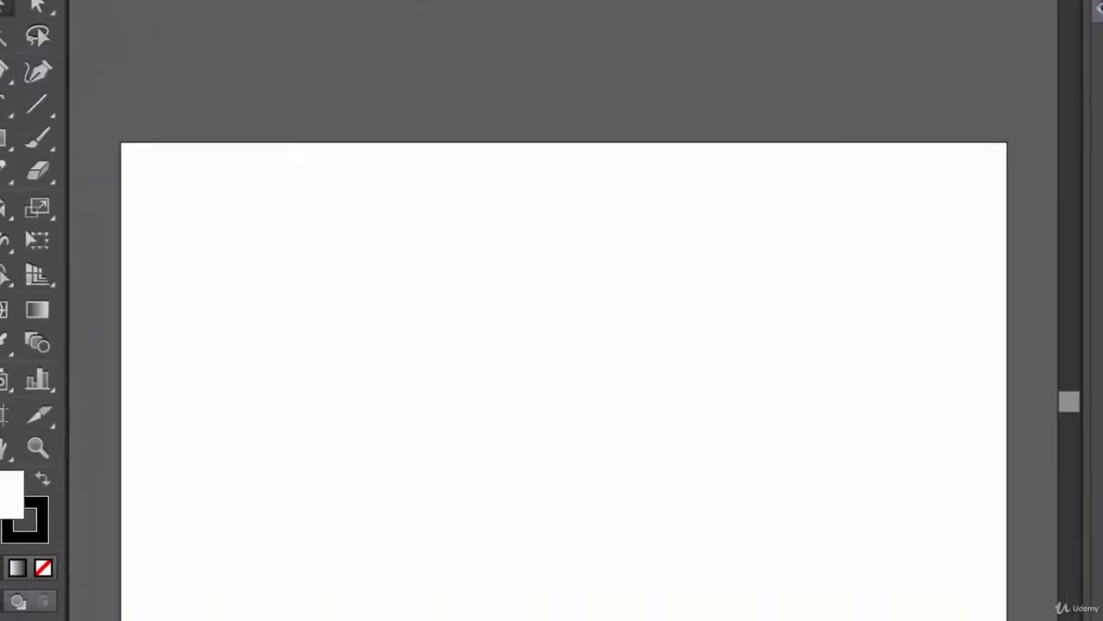
- Draw a small rectangle in the artboard's upper-left area and fill it with bright red
left_click(30, 115)
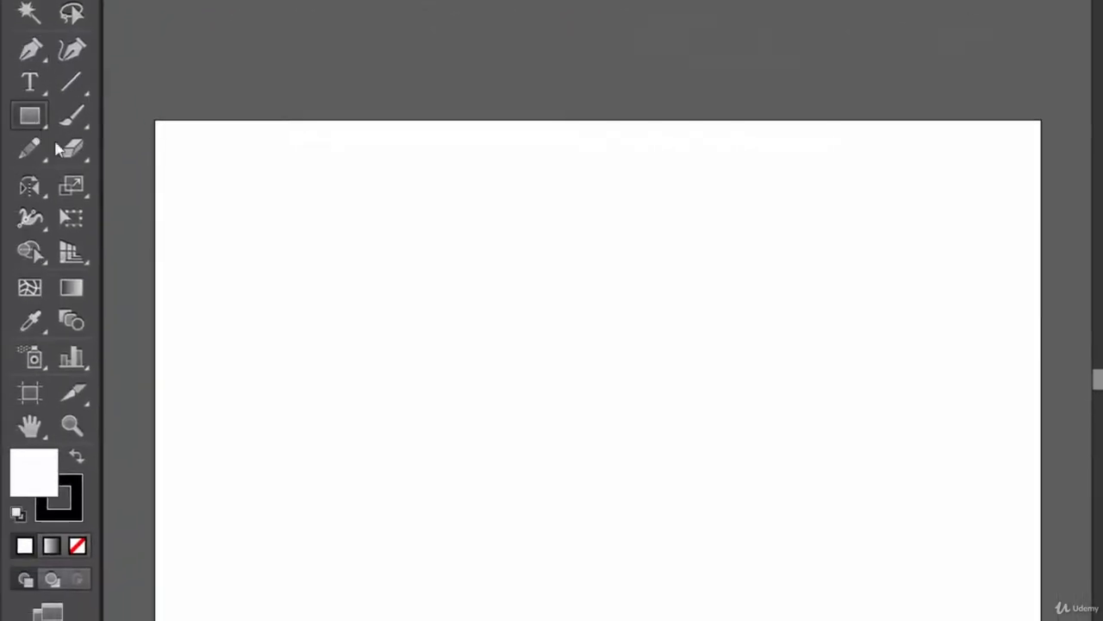
left_click_drag(278, 195, 375, 259)
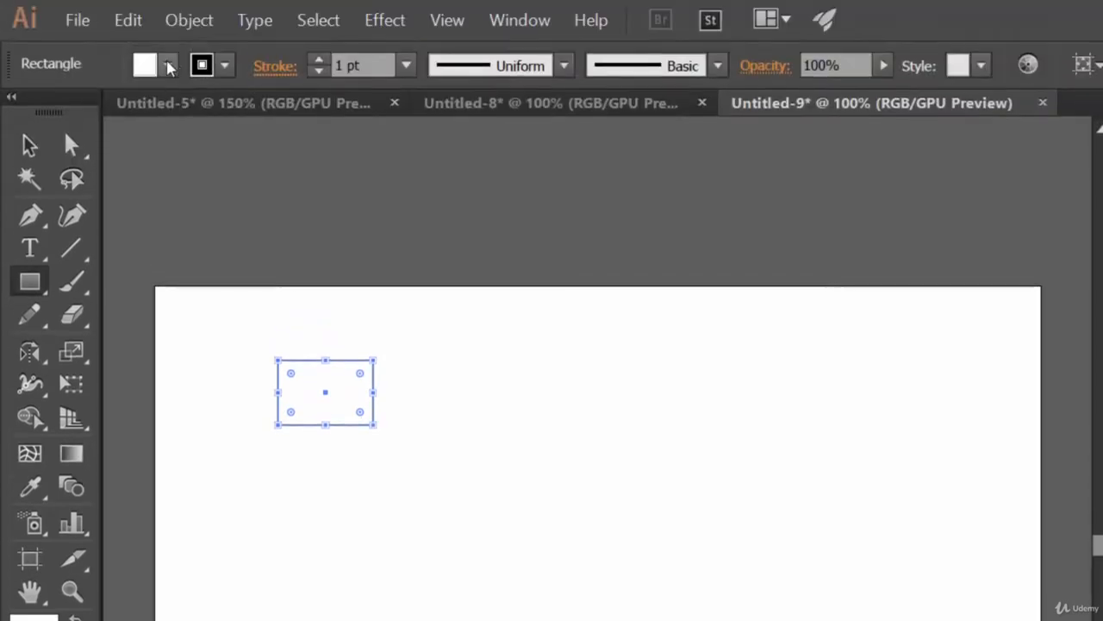
left_click(167, 64)
left_click(212, 112)
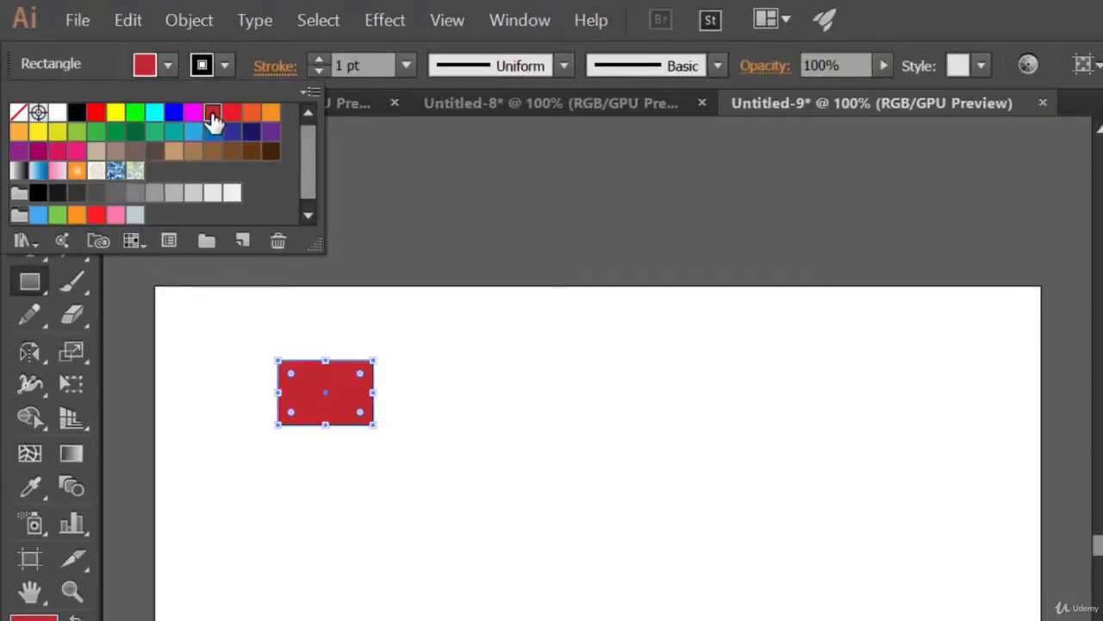
left_click(233, 112)
left_click(226, 66)
left_click(226, 67)
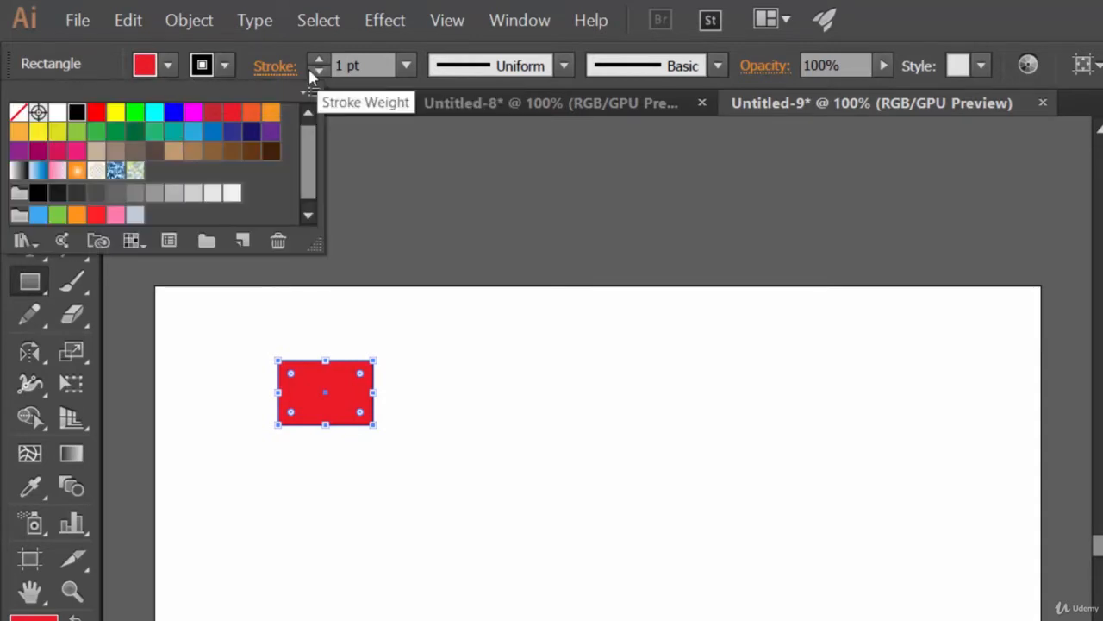
left_click(1065, 3)
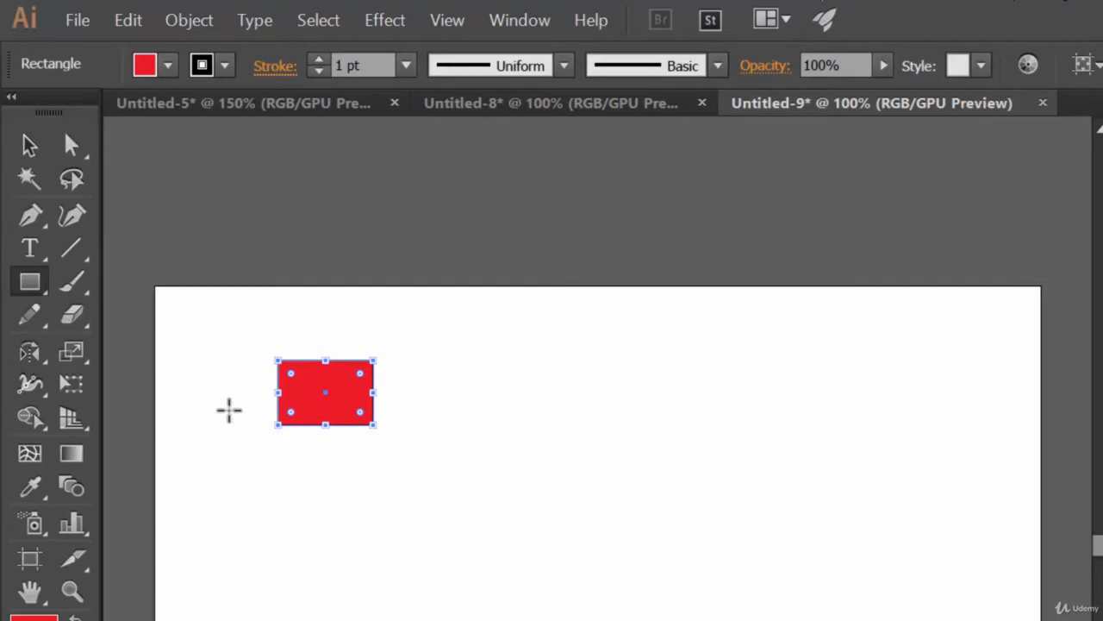
- Start a Transform effect on the red rectangle with the preview on and a vertical move of 88 px
left_click(399, 31)
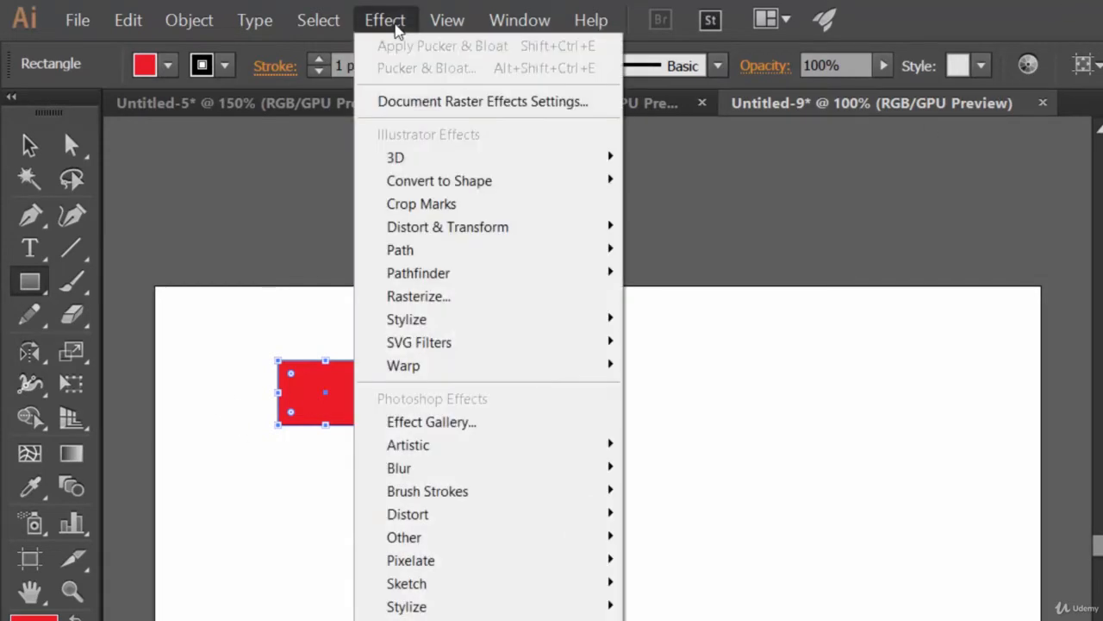
mouse_move(485, 229)
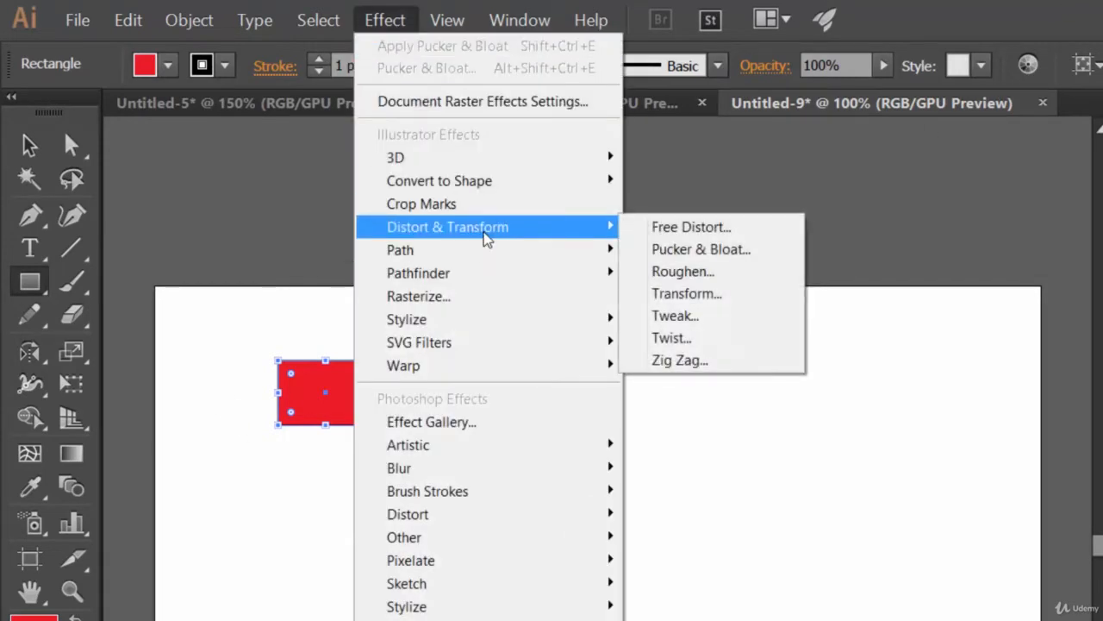
left_click(705, 294)
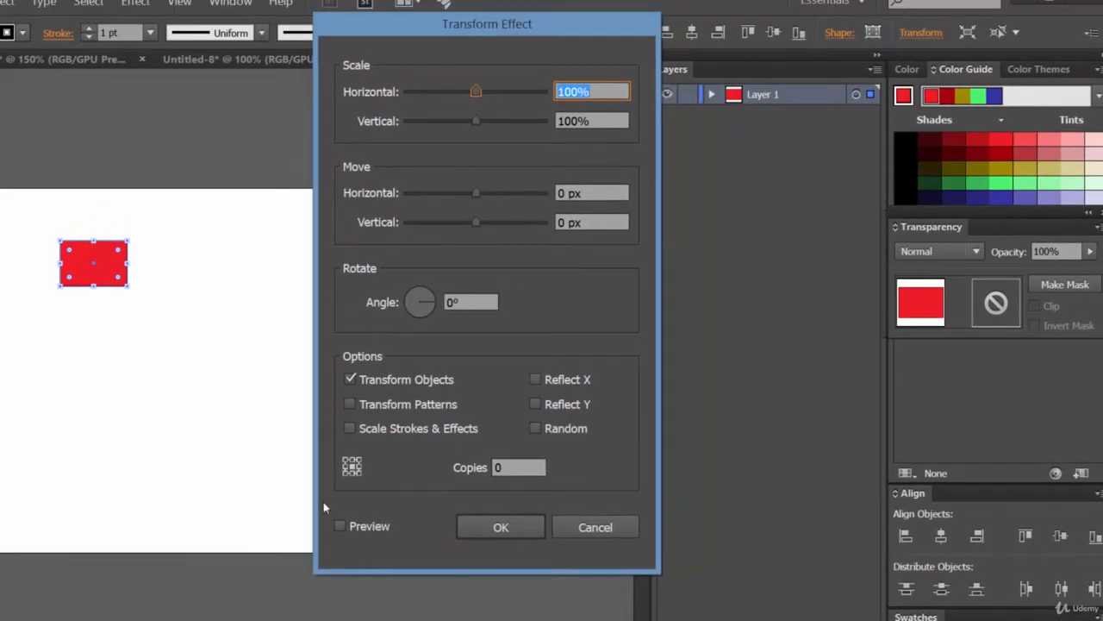
left_click(377, 530)
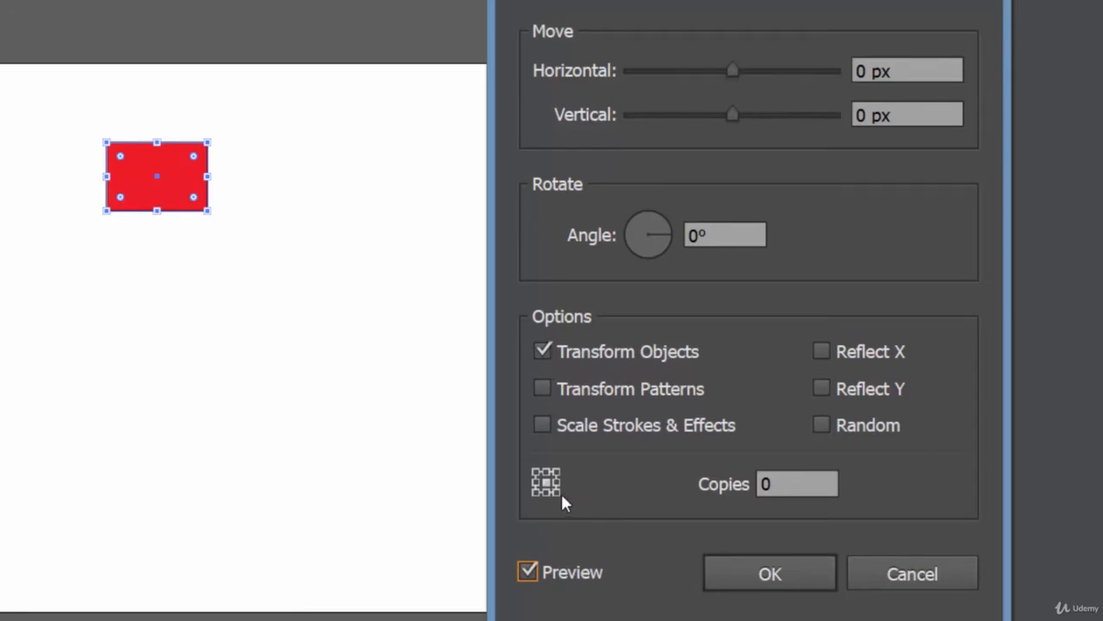
left_click(793, 484)
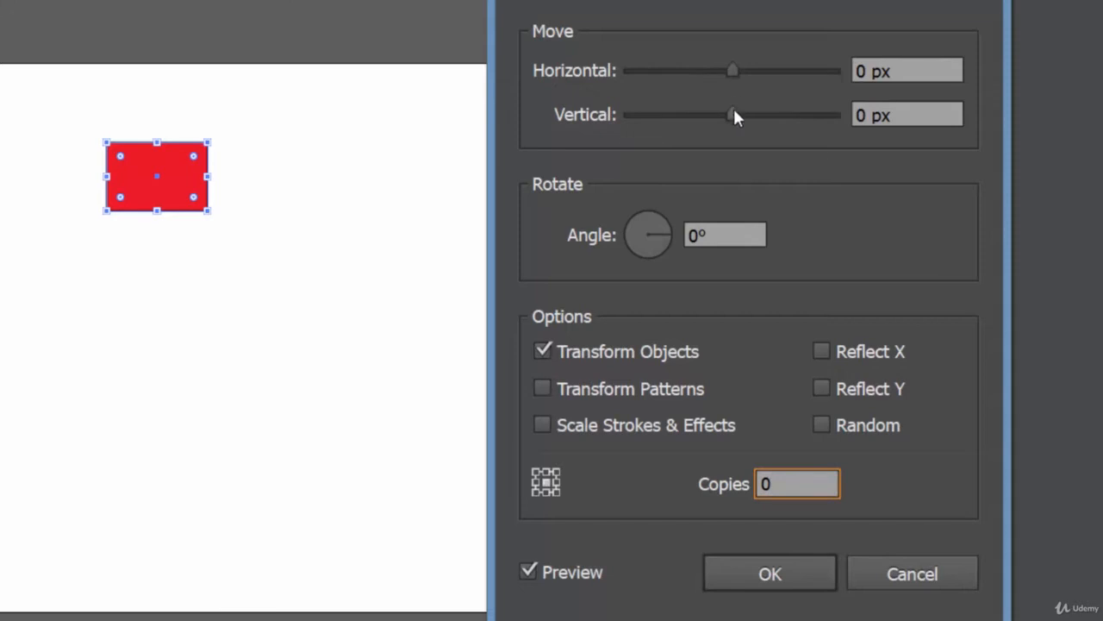
left_click_drag(732, 112, 820, 109)
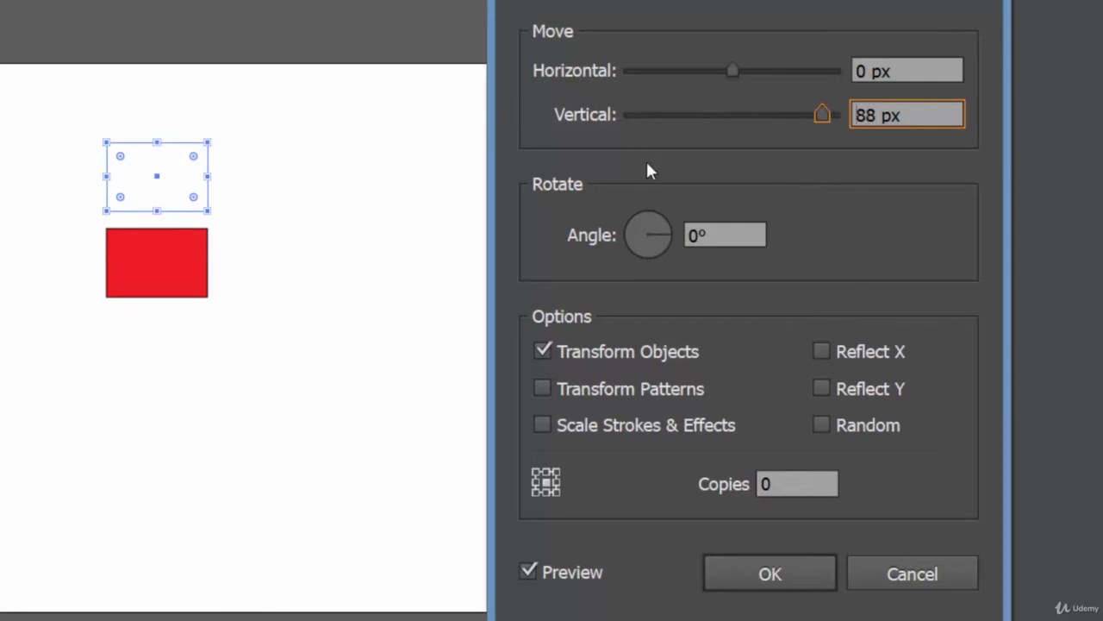
- Set the Transform effect to 4 copies and apply it to the rectangle
left_click(789, 484)
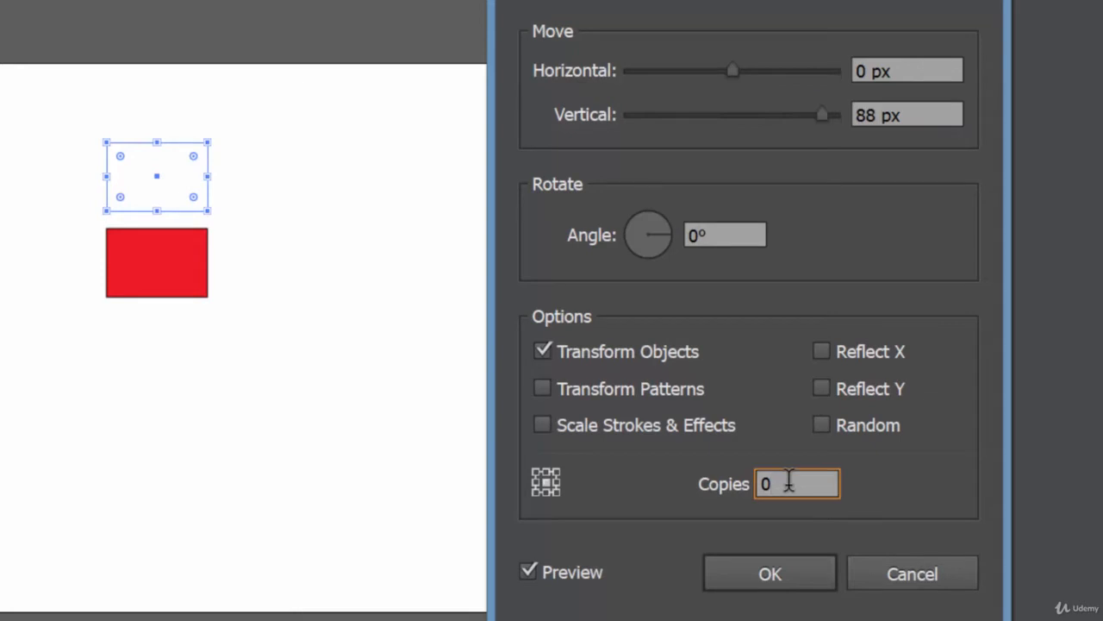
key("Up")
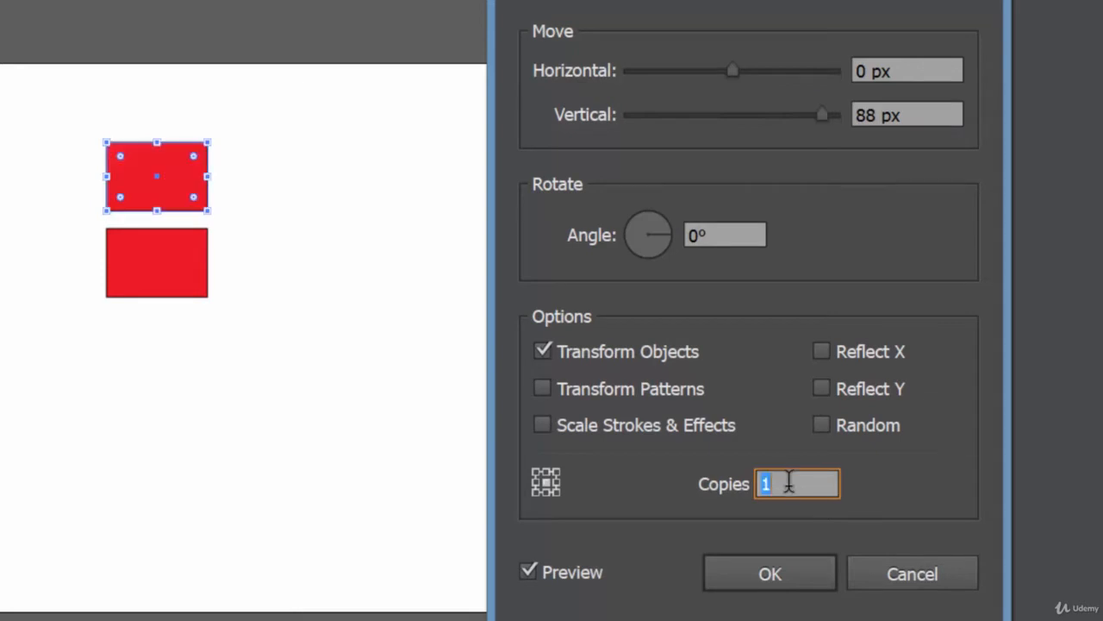
key("Up")
key("Up")
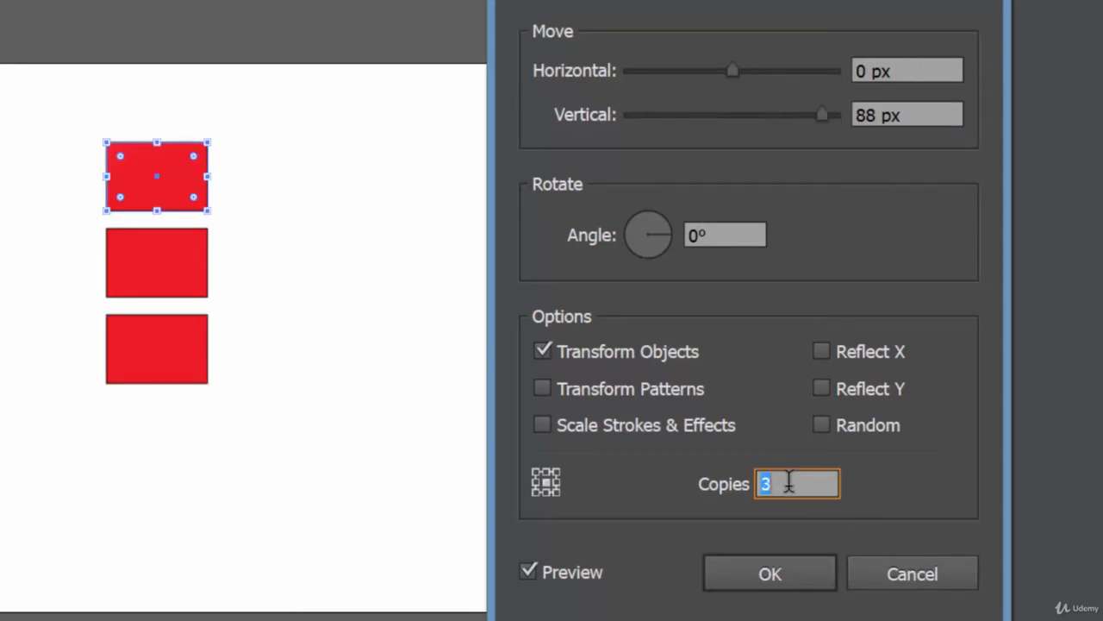
key("Up")
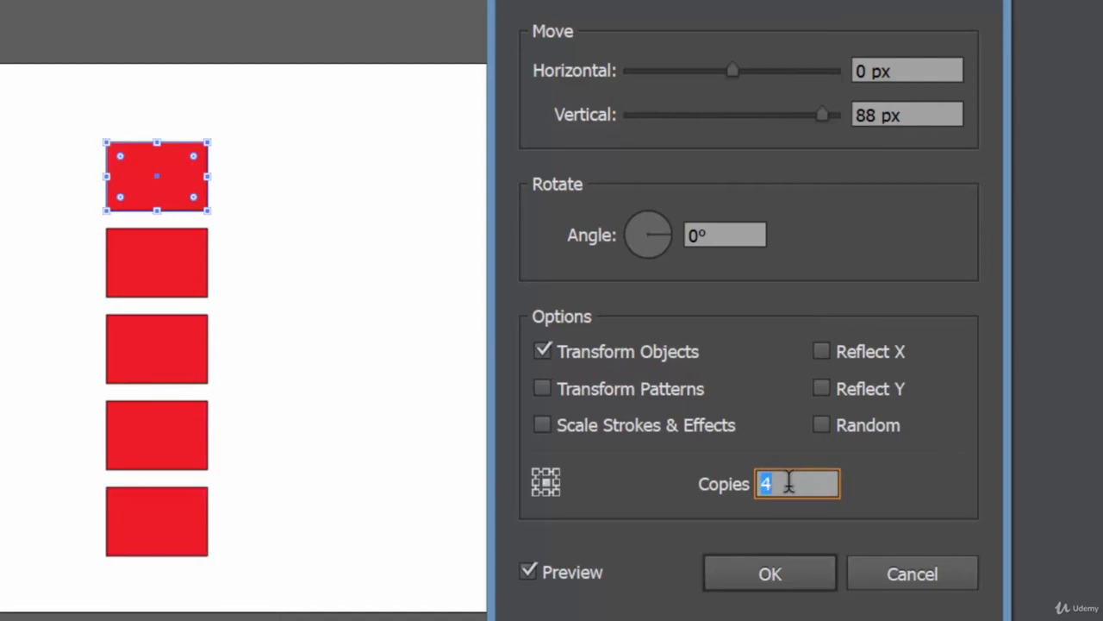
left_click(785, 575)
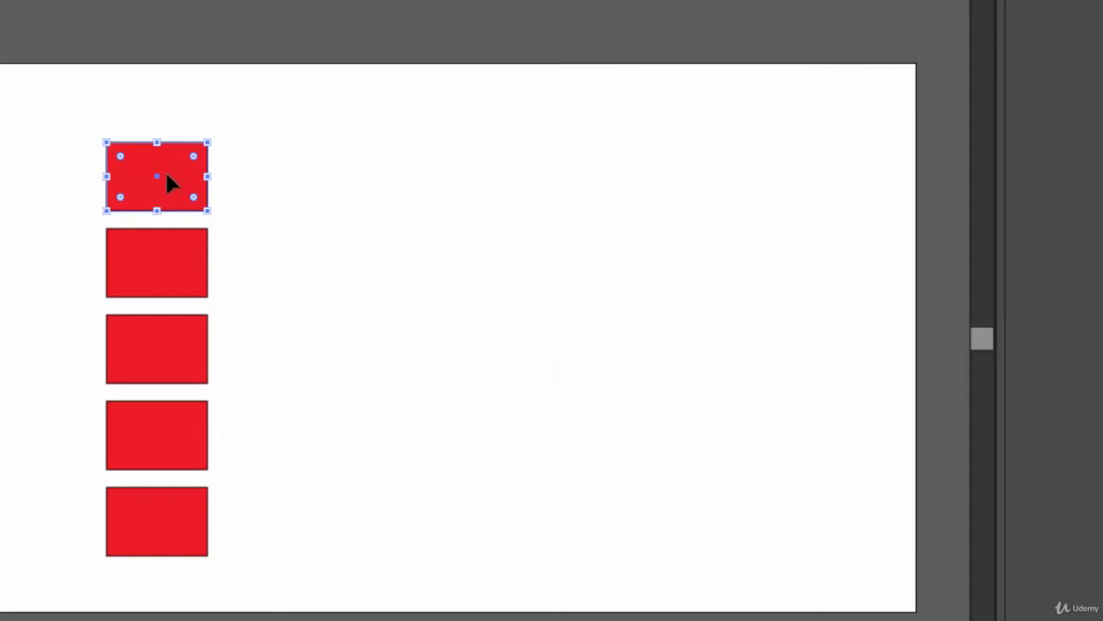
- Move the original rectangle with its effect copies slightly up and left on the artboard, leaving it deselected
left_click_drag(166, 171, 123, 165)
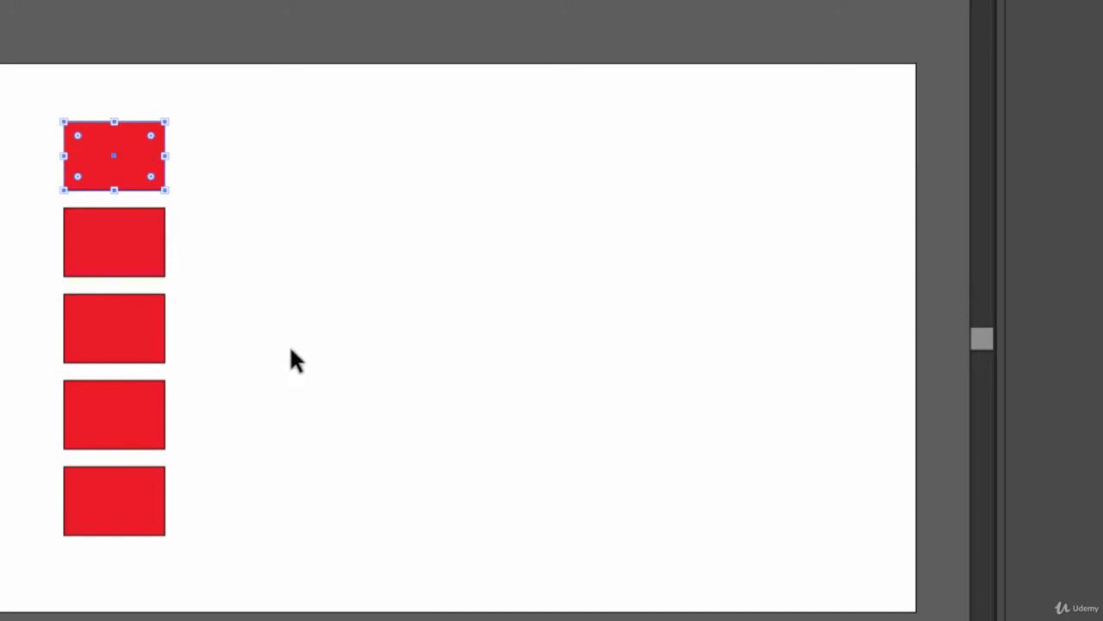
left_click_drag(226, 535, 41, 177)
left_click_drag(40, 169, 20, 117)
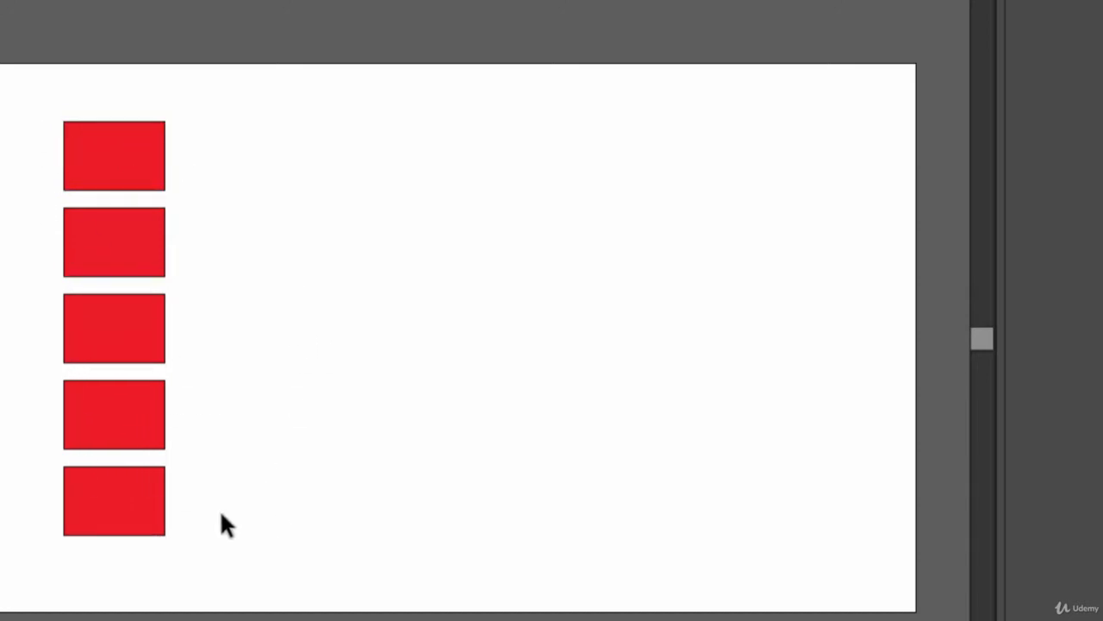
- Expand the appearance of the rectangle column so the effect copies become real shapes
left_click_drag(188, 540, 72, 89)
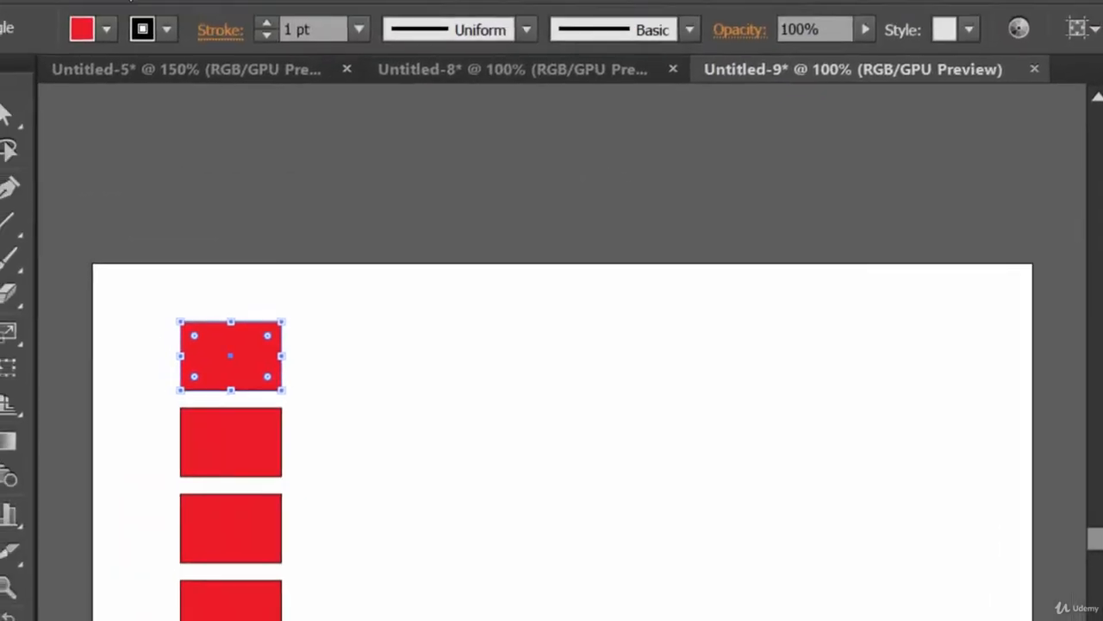
left_click(148, 24)
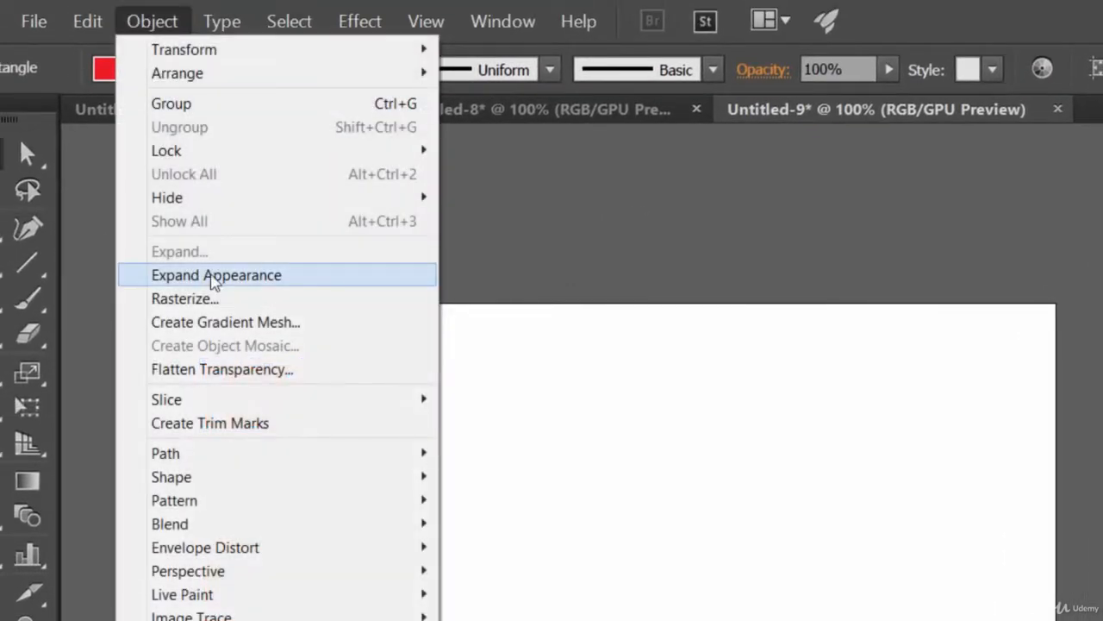
left_click(215, 275)
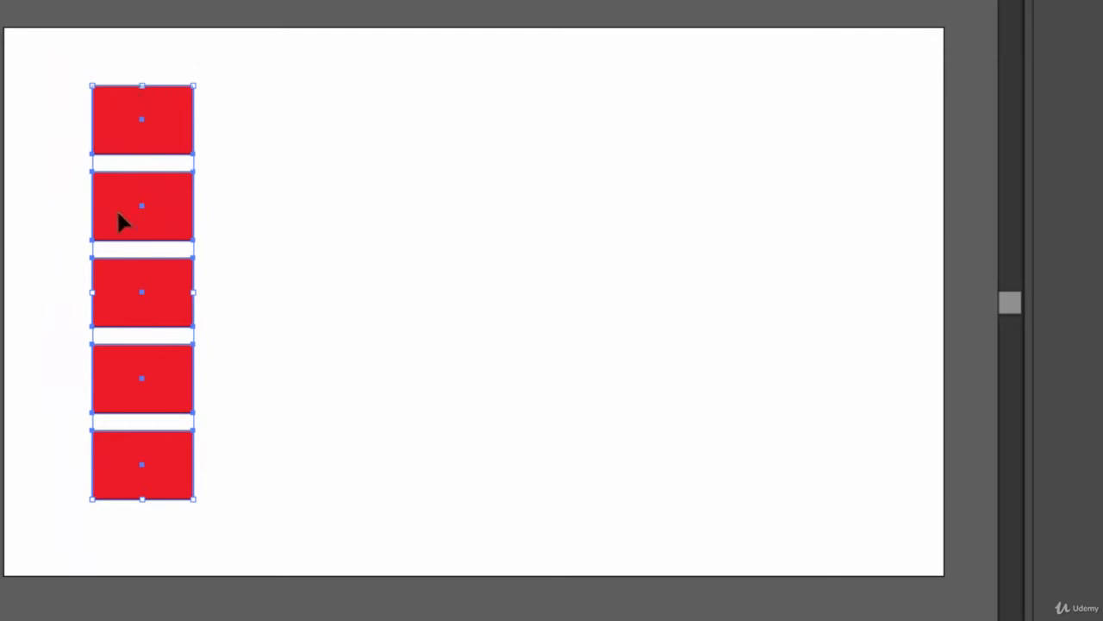
- Select the expanded rectangles one by one to check that each is a separate shape
left_click(357, 214)
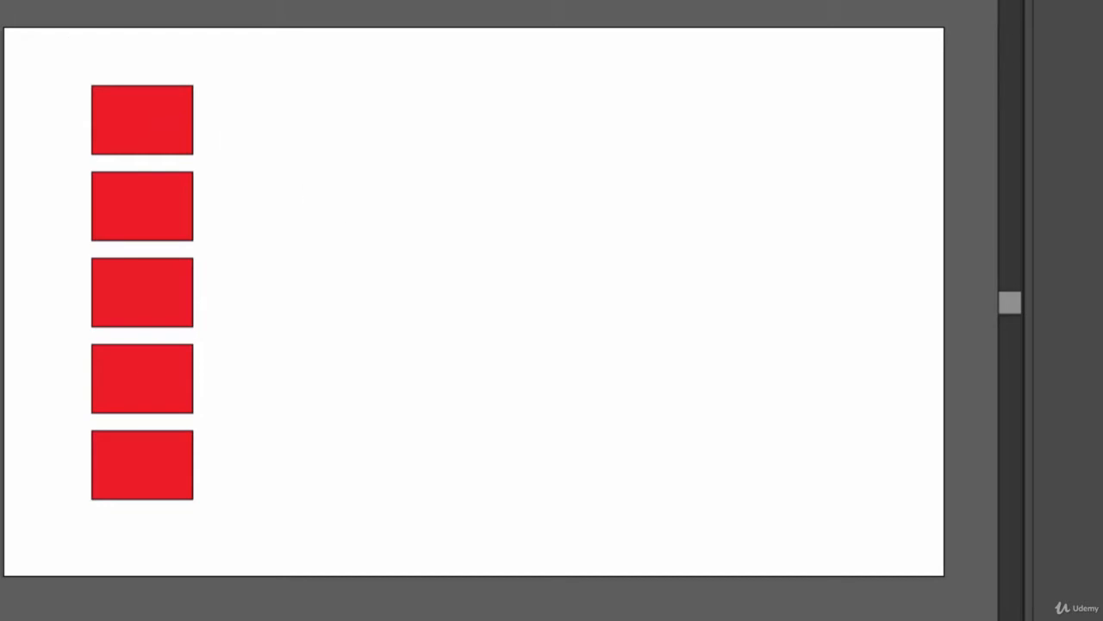
left_click(172, 229)
left_click(165, 321)
left_click(157, 403)
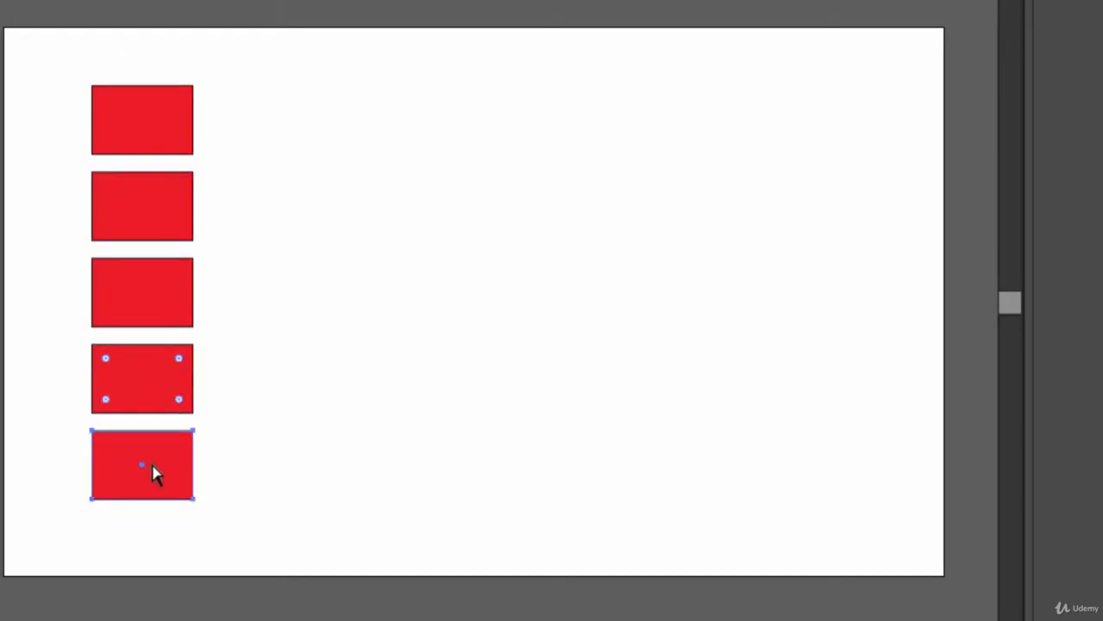
left_click(155, 473)
key("v")
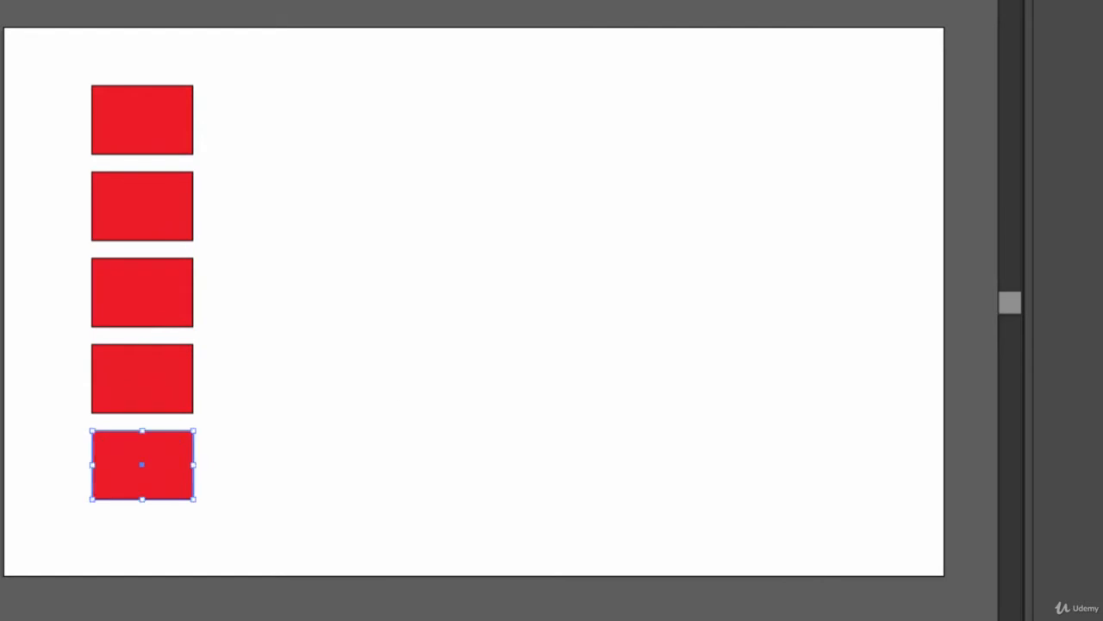
- Start a Transform effect on the whole rectangle column with the preview on and set the horizontal move to 200 px
left_click(364, 174)
left_click(124, 116)
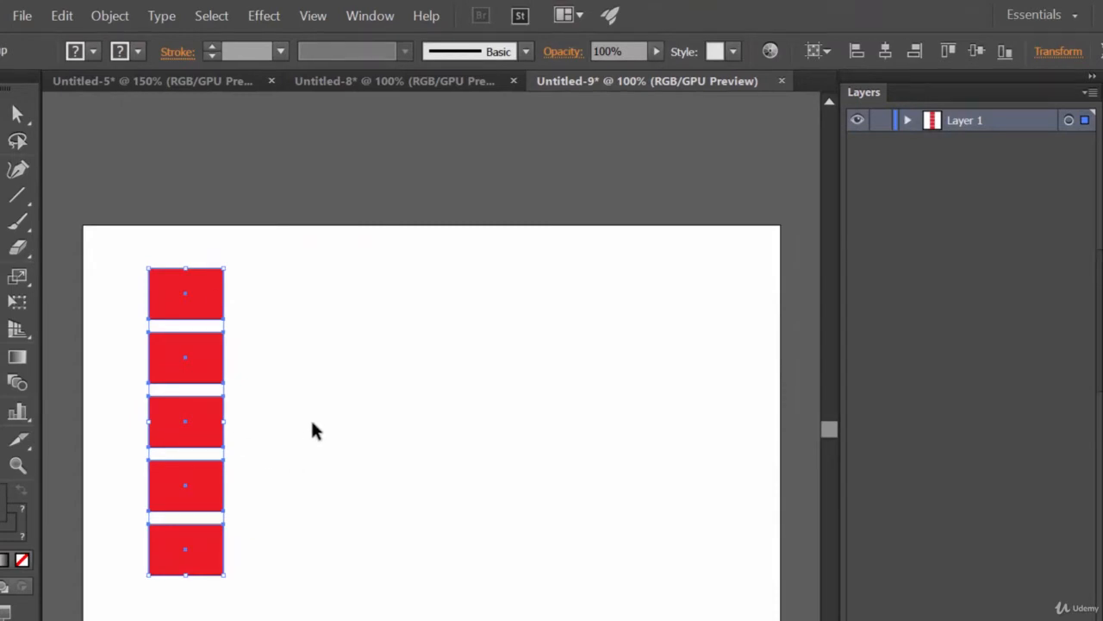
left_click(270, 15)
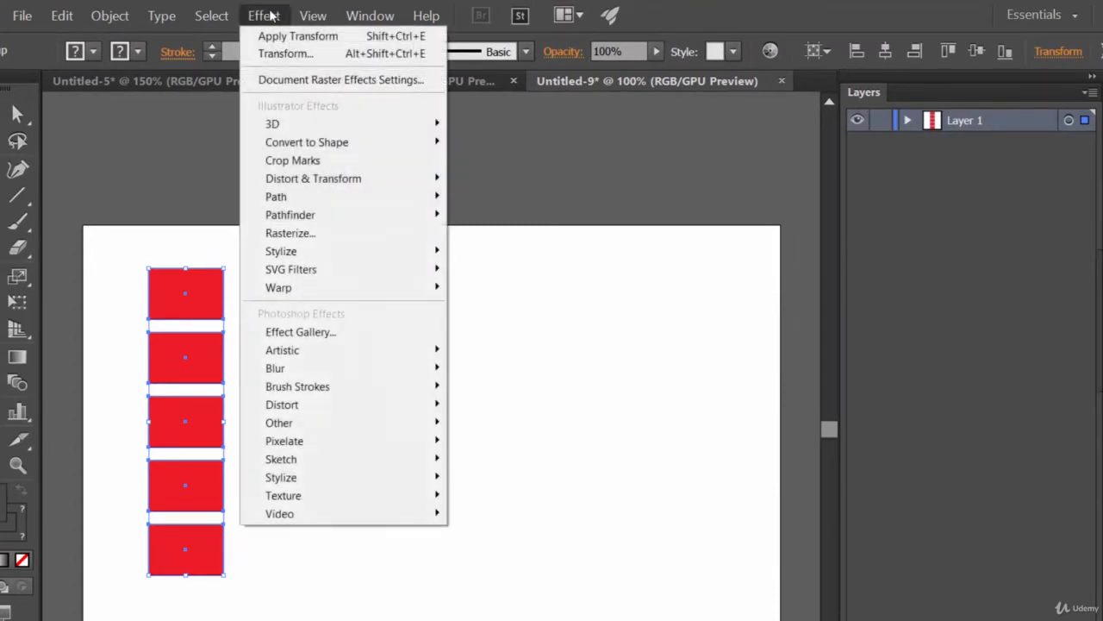
mouse_move(385, 185)
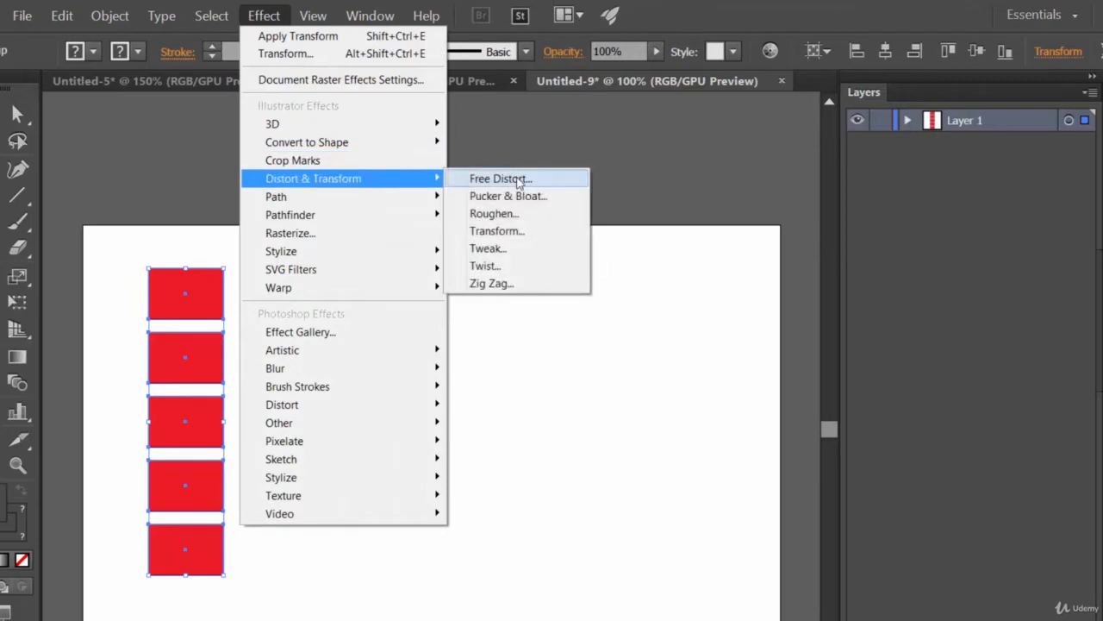
left_click(498, 231)
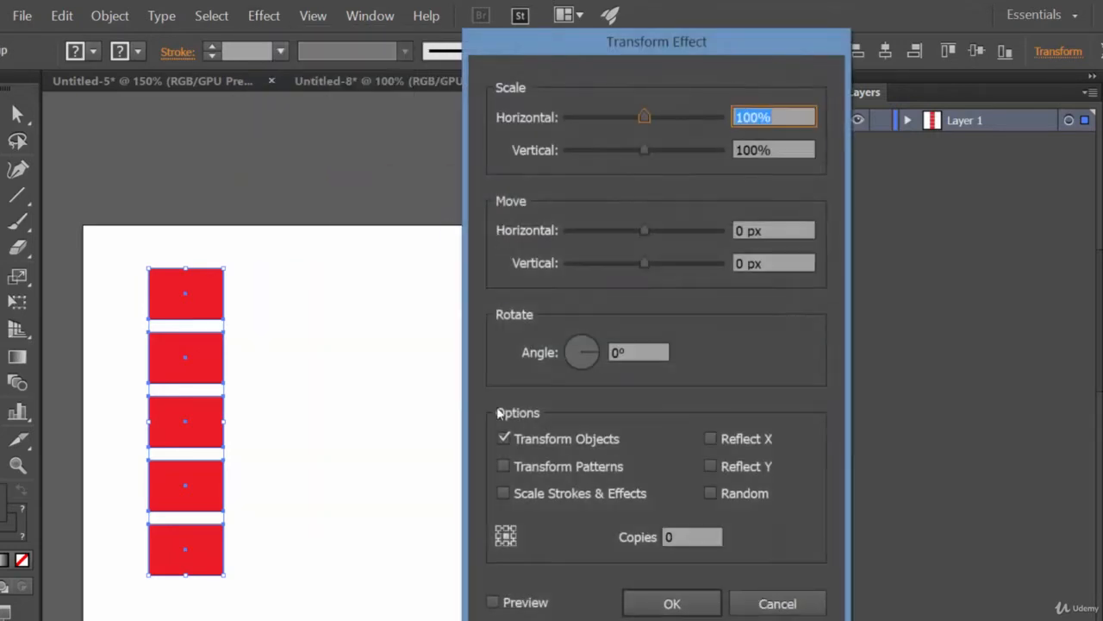
left_click(493, 602)
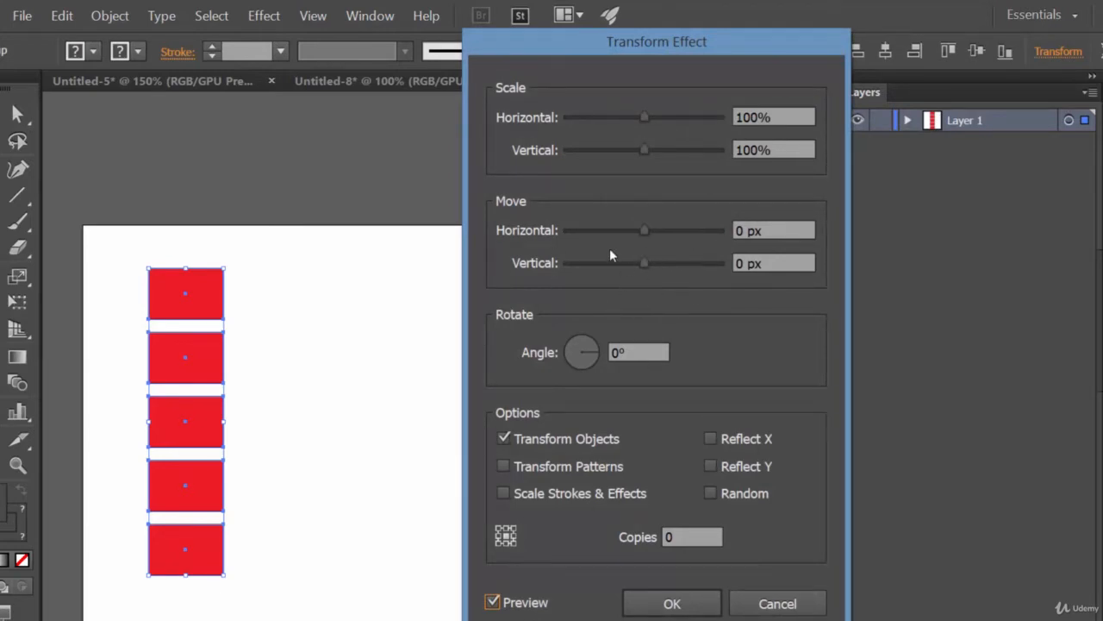
left_click_drag(645, 231, 723, 235)
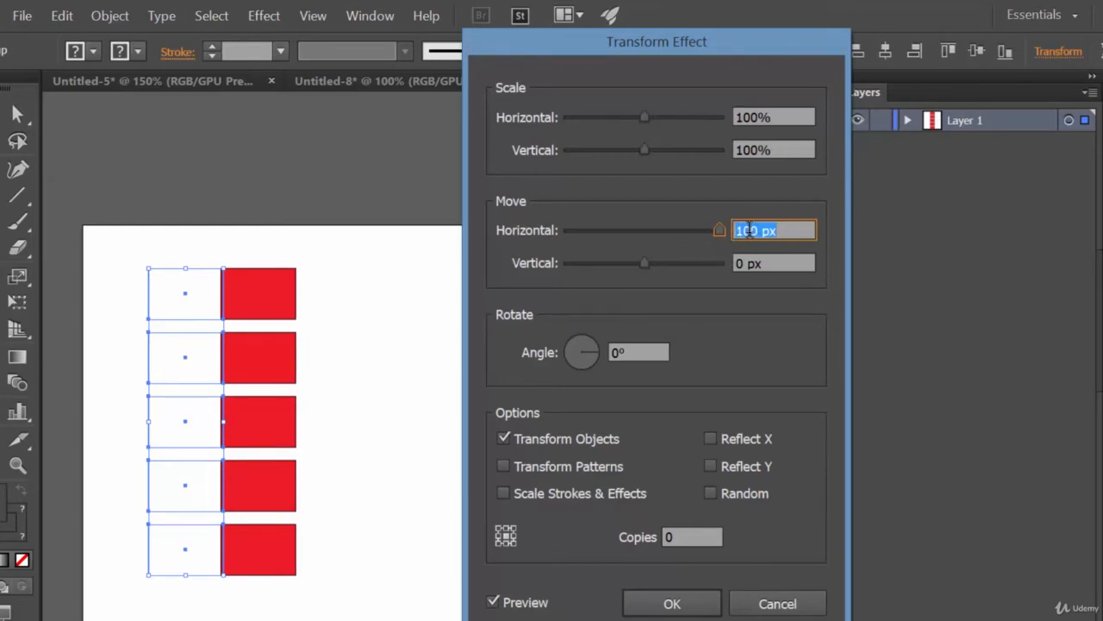
left_click(742, 230)
mouse_move(742, 239)
left_mouse_down()
mouse_move(720, 221)
mouse_move(723, 233)
left_mouse_up()
type("2")
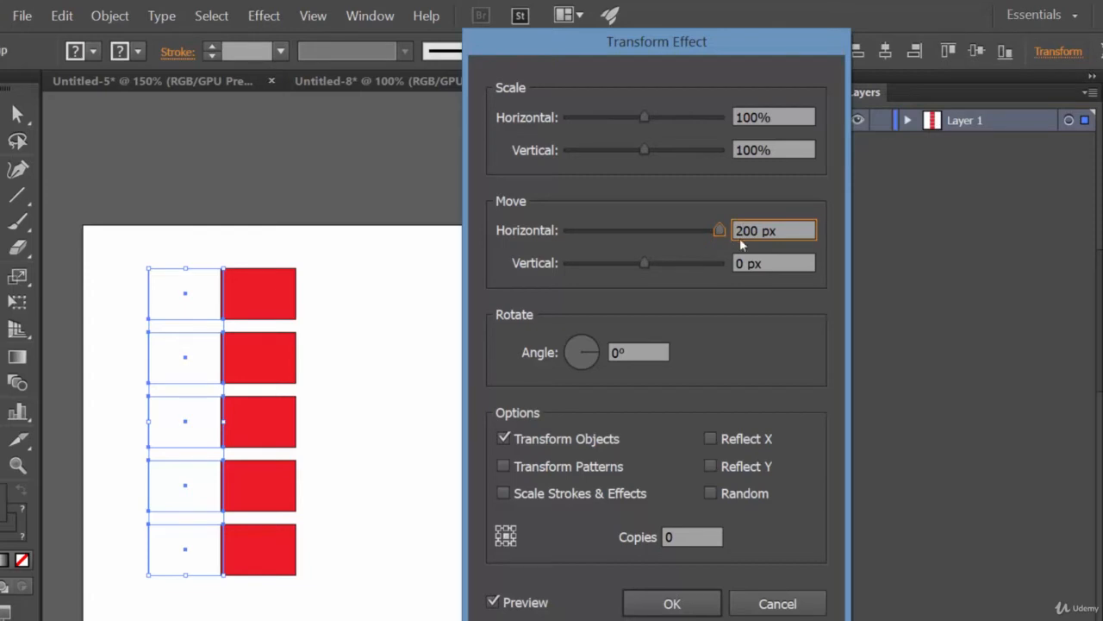
- Keep the vertical move at 0 px, set 3 copies, apply the Transform effect to the rectangle column and deselect it
left_click(791, 263)
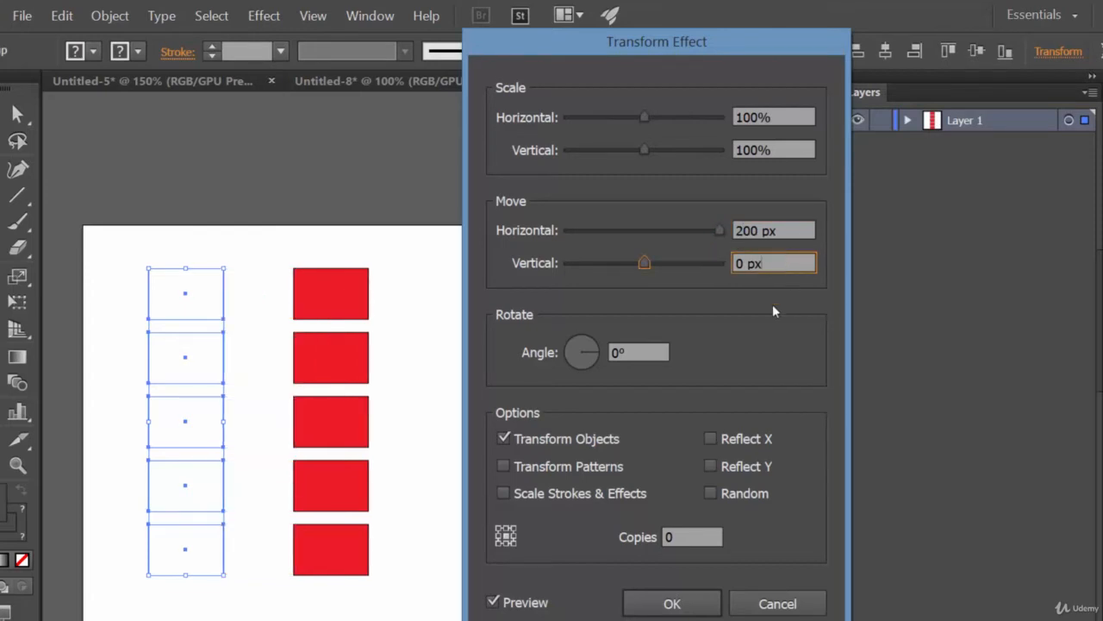
left_click(690, 536)
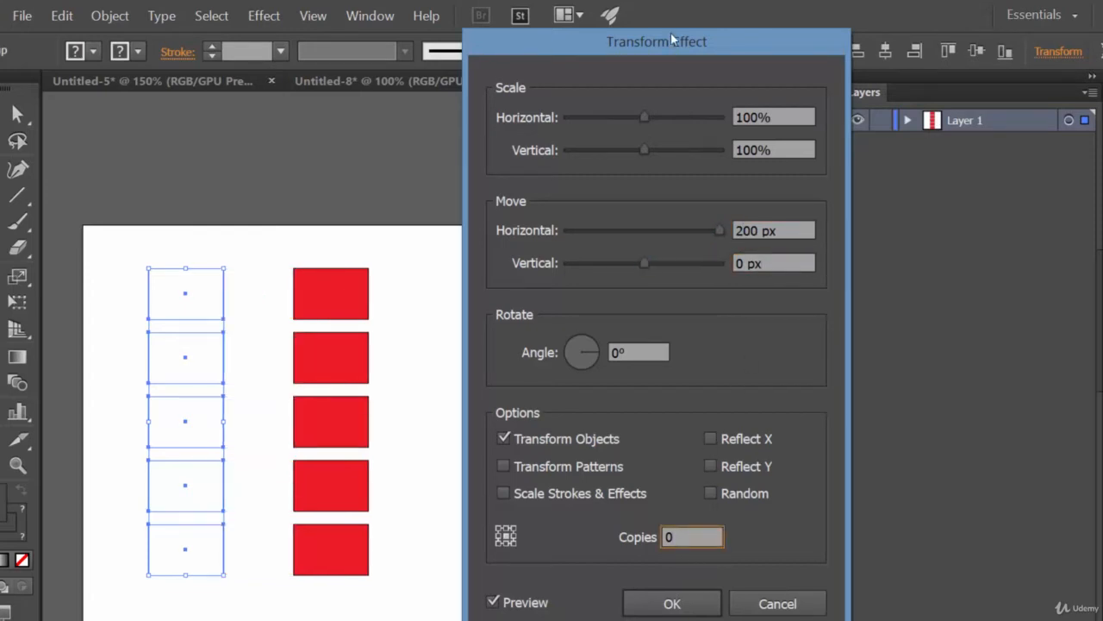
left_click_drag(678, 46, 1055, 65)
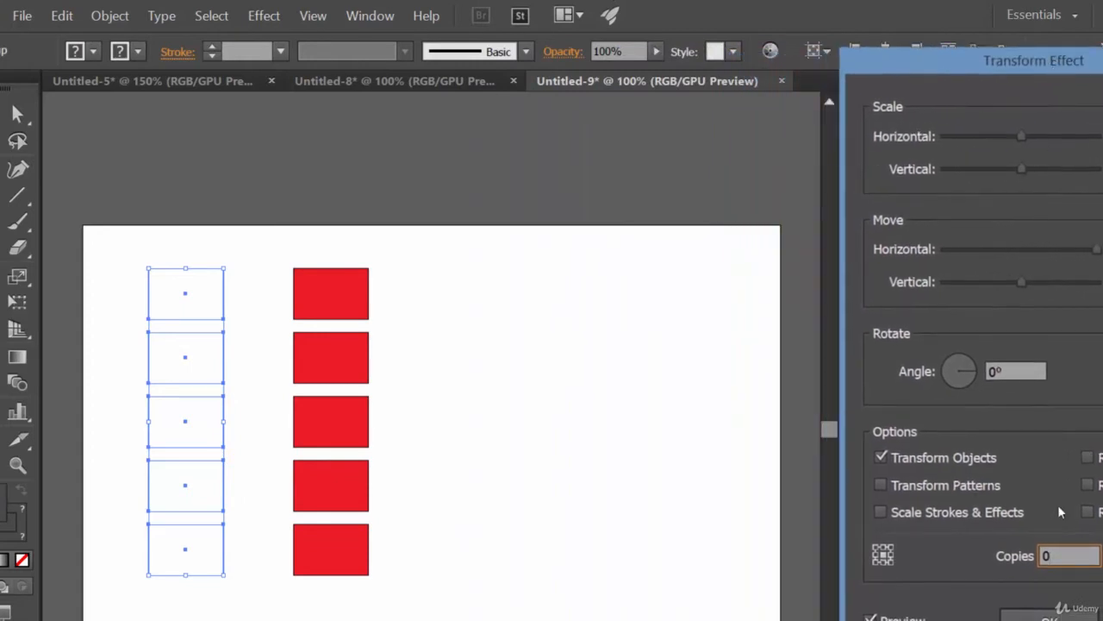
key("Up")
key("Up")
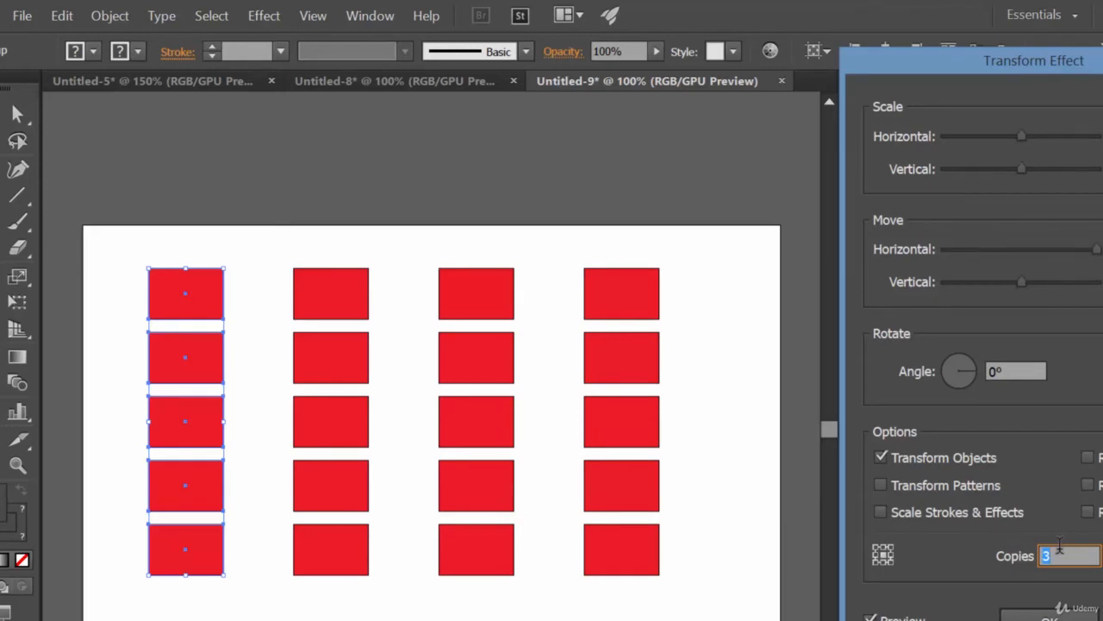
left_click(1047, 617)
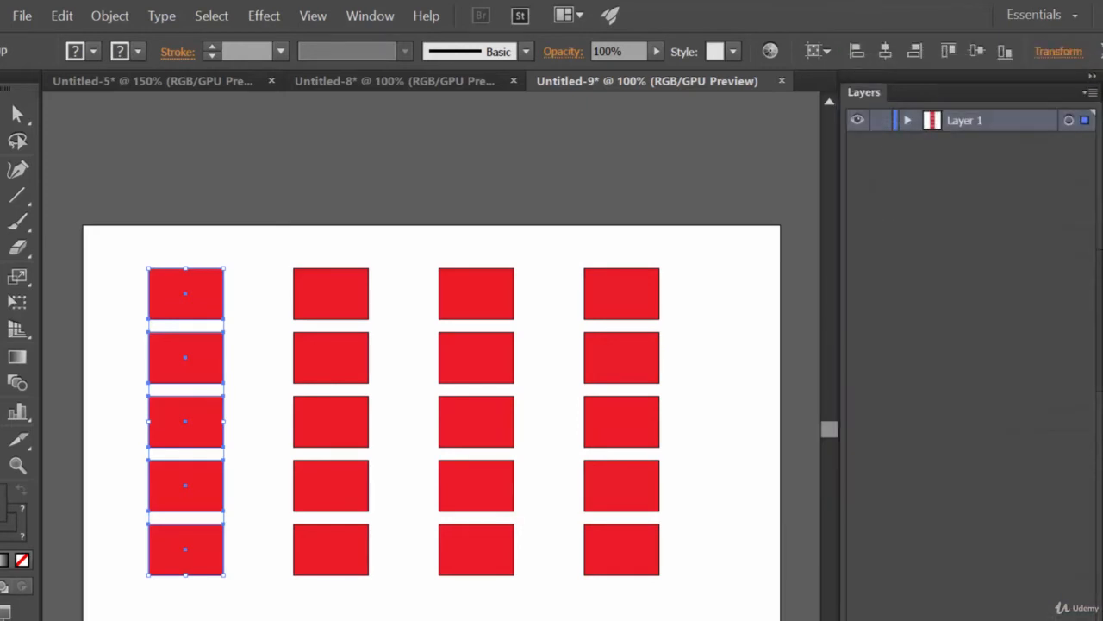
left_click(737, 466)
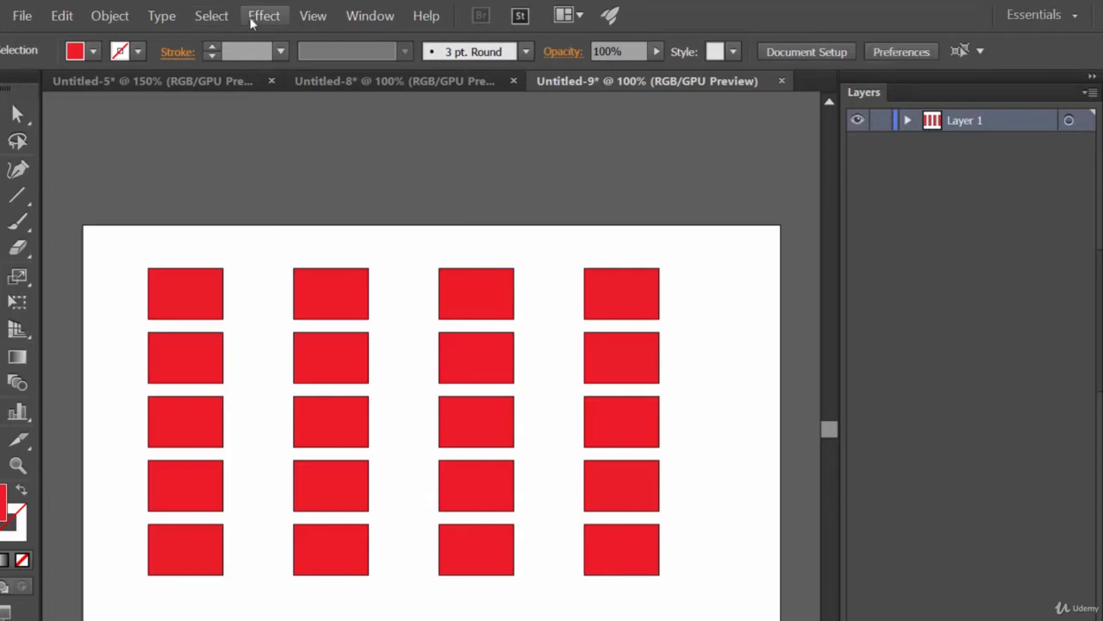
- Create a new document with the default settings and draw a circle in the upper-left area of its artboard
left_click(22, 16)
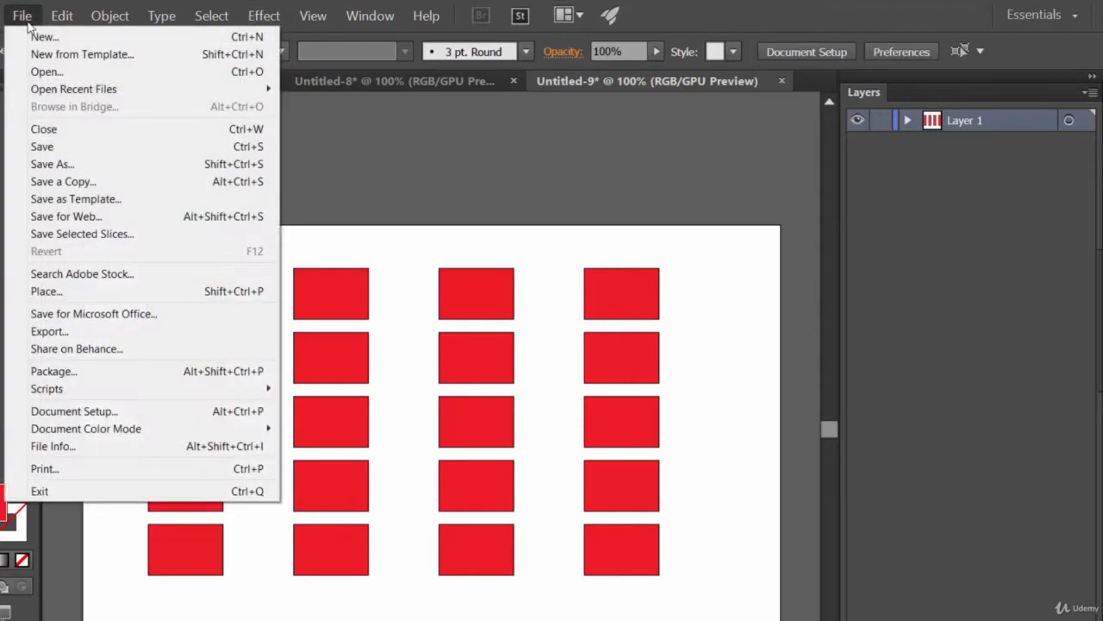
left_click(43, 33)
key("Return")
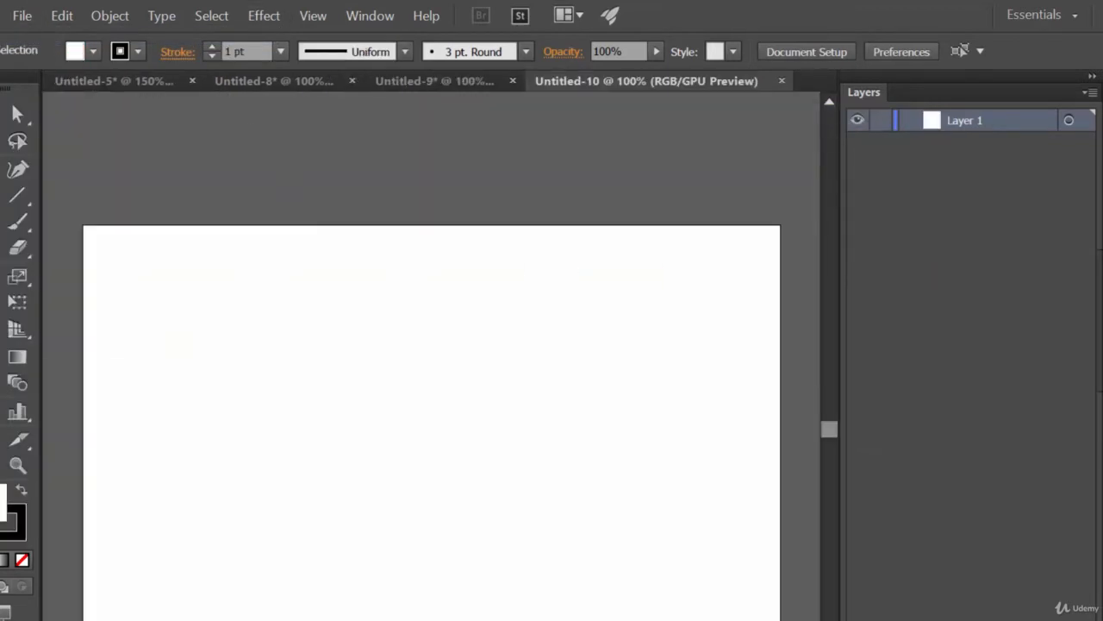
left_click(2, 222)
left_click(67, 274)
left_click_drag(168, 291, 263, 382)
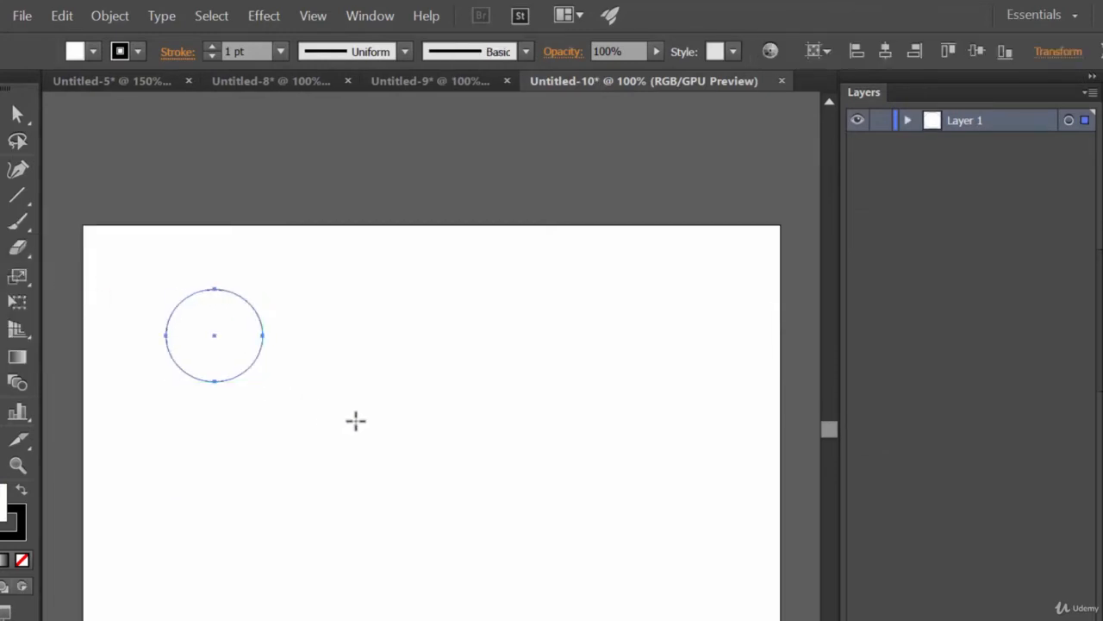
- Fill the new circle with bright green
left_click(94, 52)
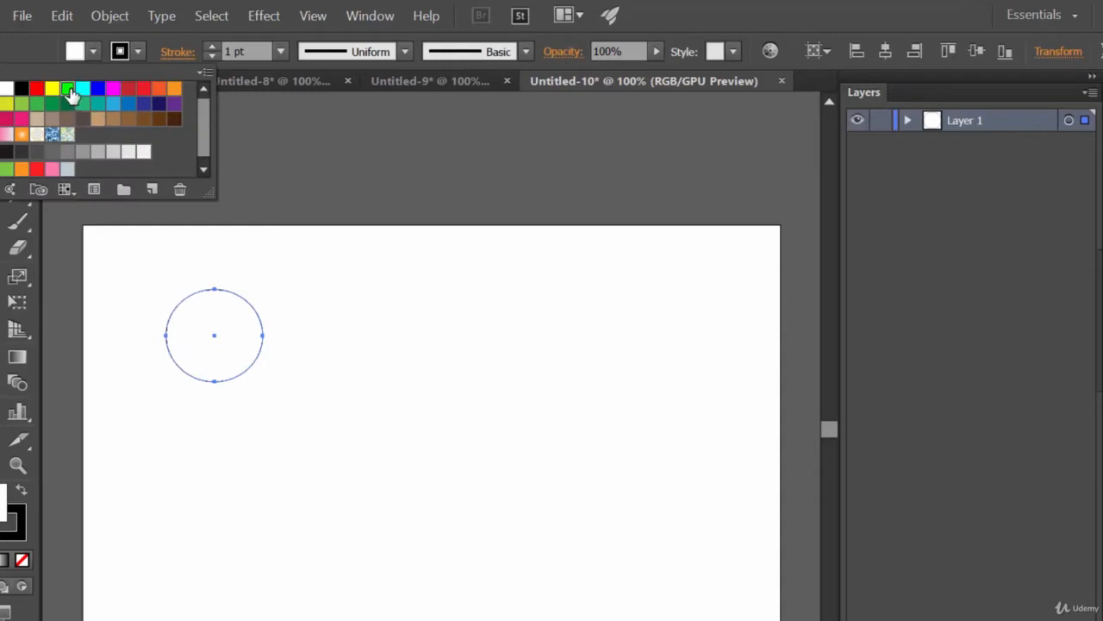
left_click(66, 88)
left_click(750, 11)
- Start a Transform effect on the green circle with the preview on and set horizontal and vertical scale to 110%
left_click(264, 16)
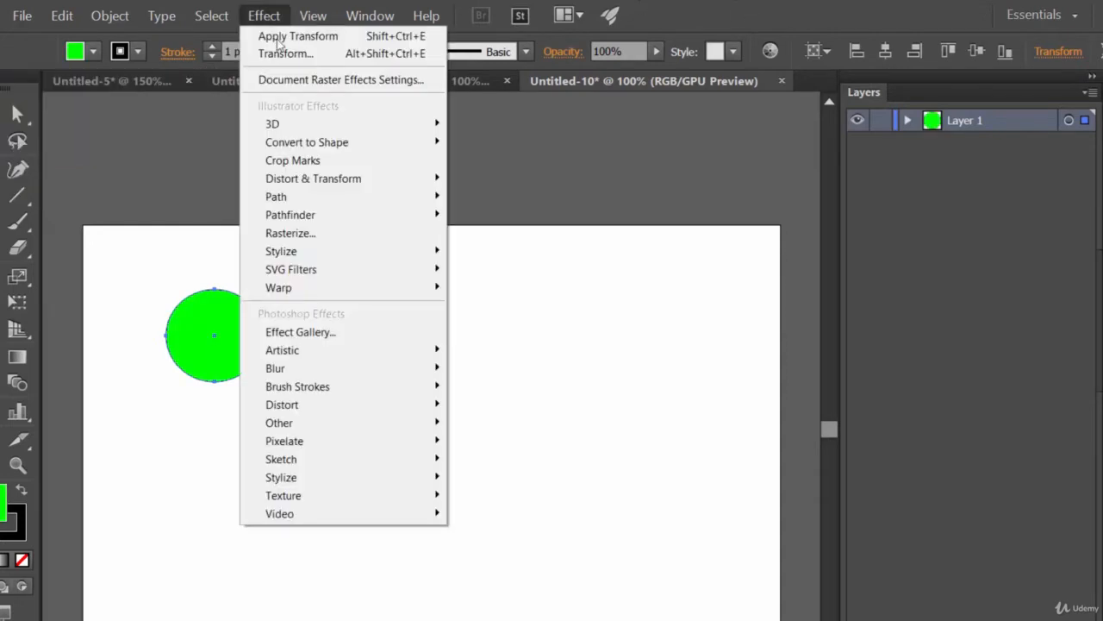
mouse_move(369, 180)
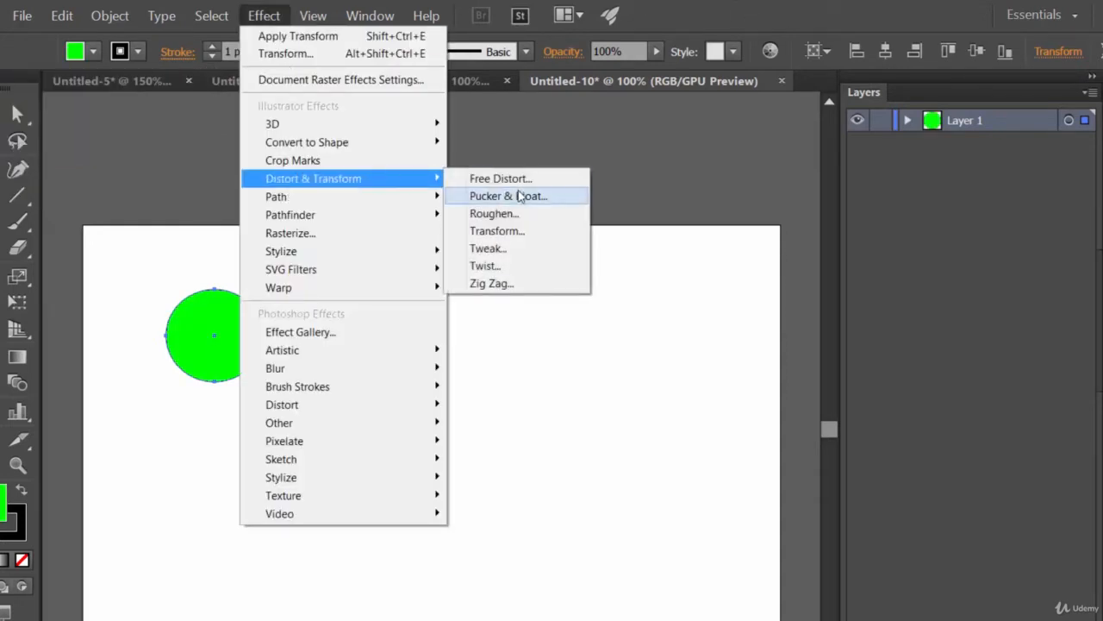
left_click(511, 238)
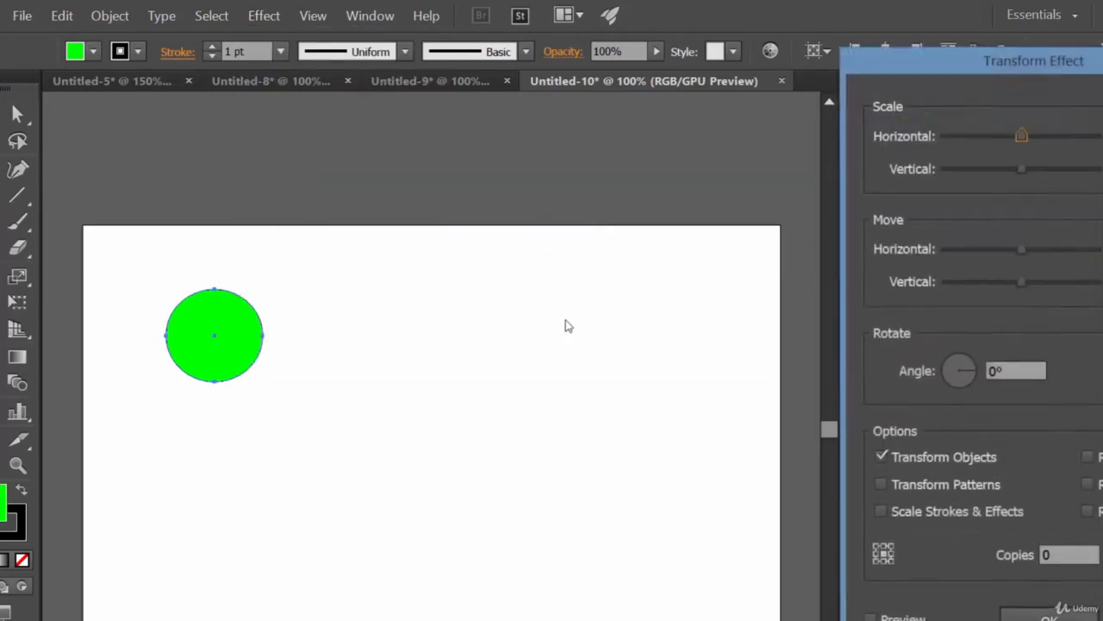
left_click_drag(979, 71, 658, 40)
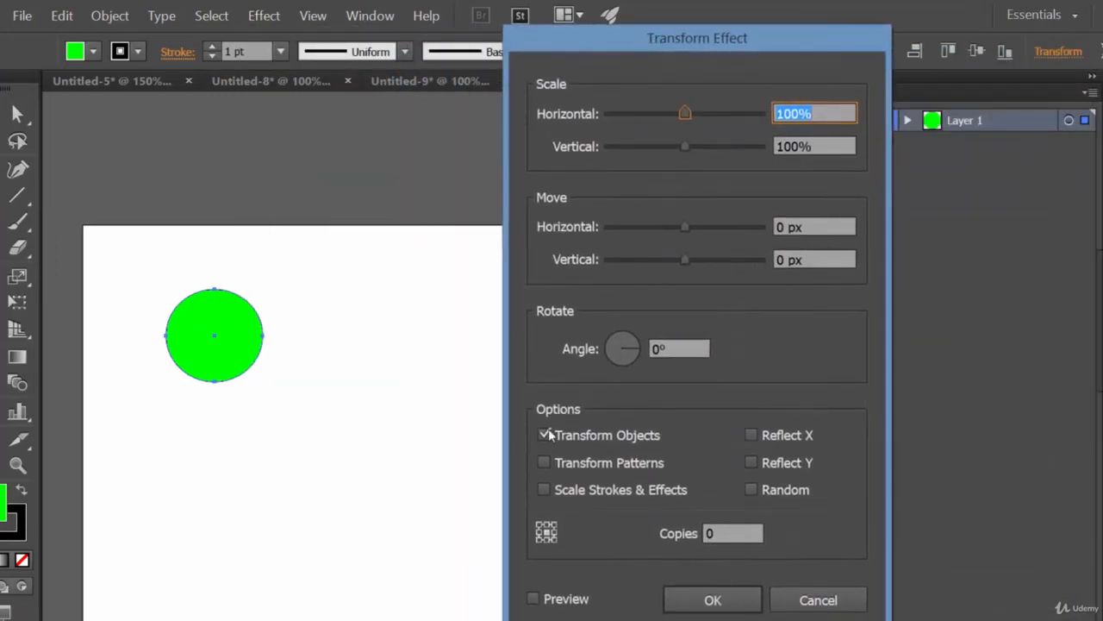
left_click(565, 601)
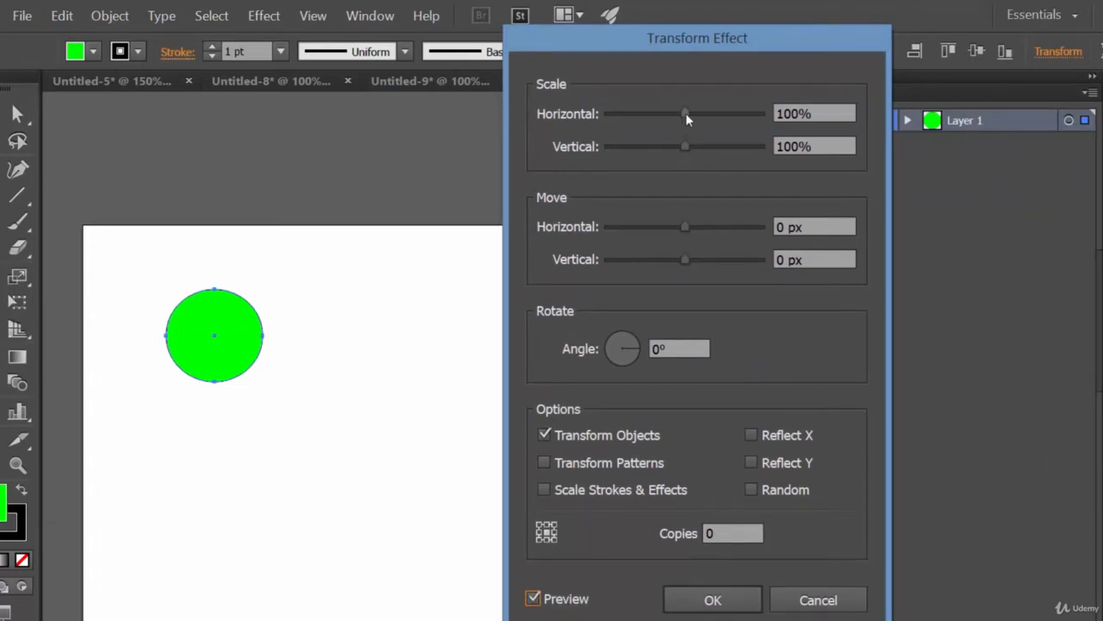
left_click_drag(687, 119, 696, 149)
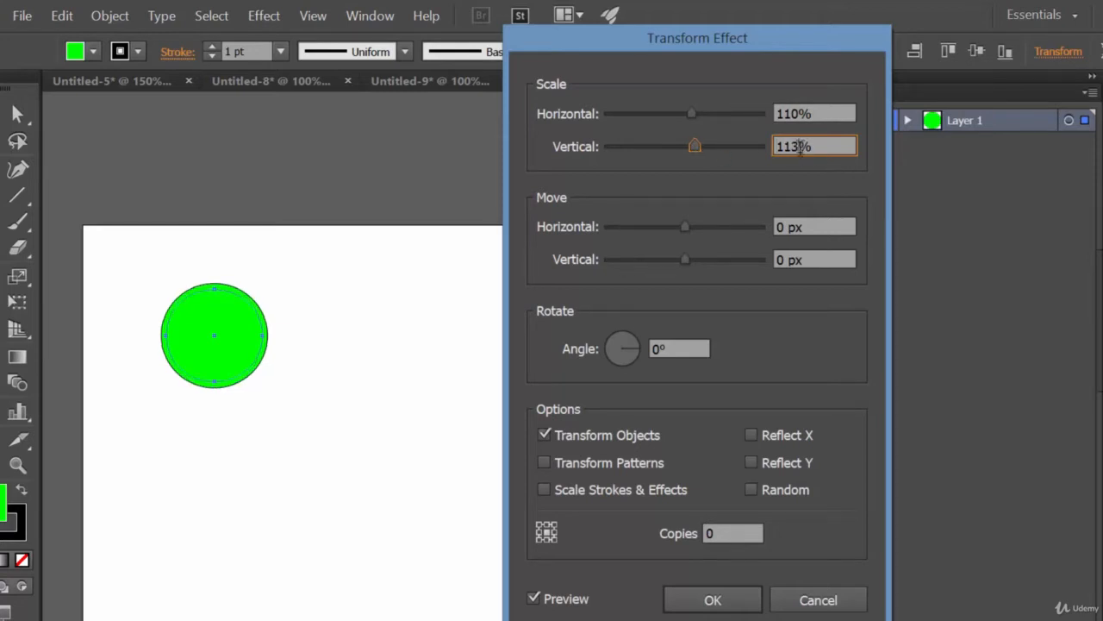
left_click(800, 146)
key("BackSpace")
type("0")
- Set the green circle's horizontal move to 150 px in the Transform effect, keeping the vertical move at 0 px
left_click_drag(687, 229, 759, 227)
mouse_move(683, 266)
left_mouse_down()
mouse_move(801, 271)
mouse_move(685, 266)
left_mouse_up()
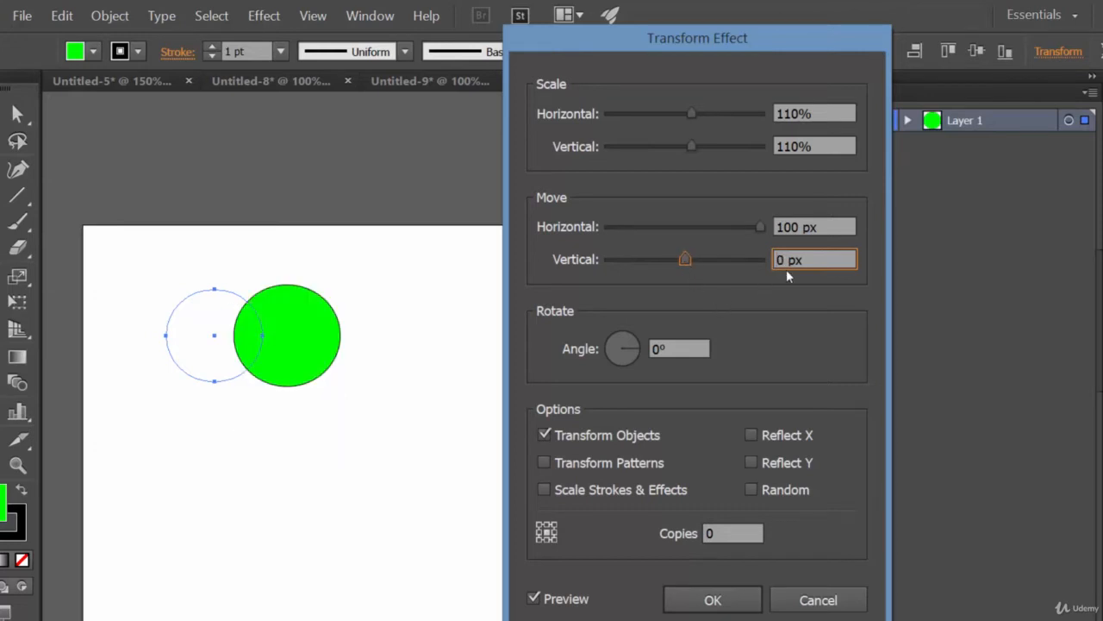
left_click(787, 226)
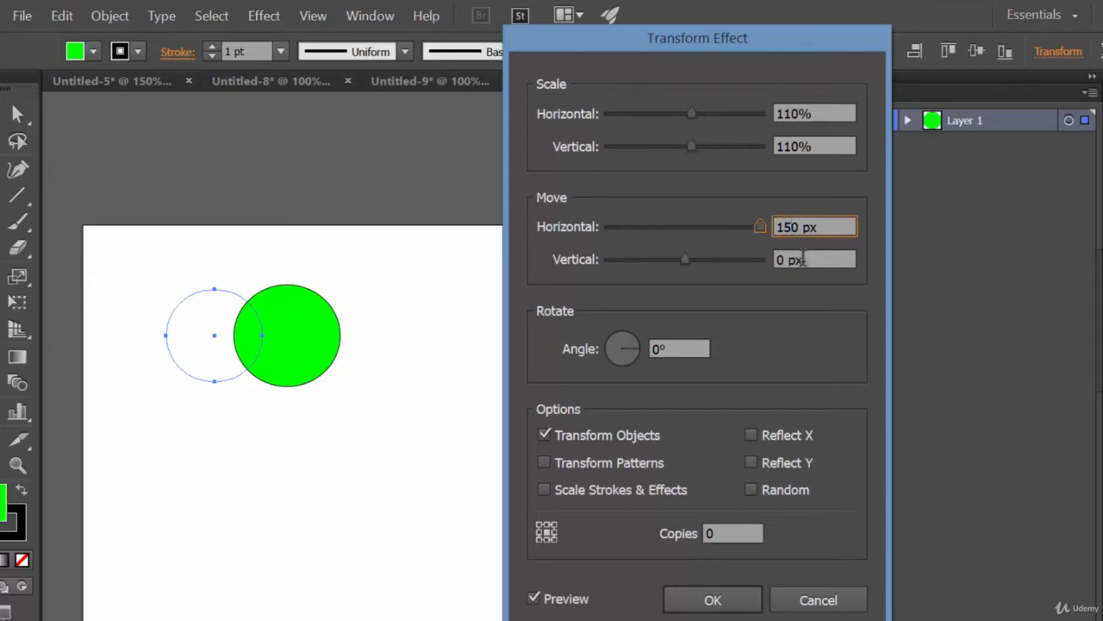
left_click(812, 258)
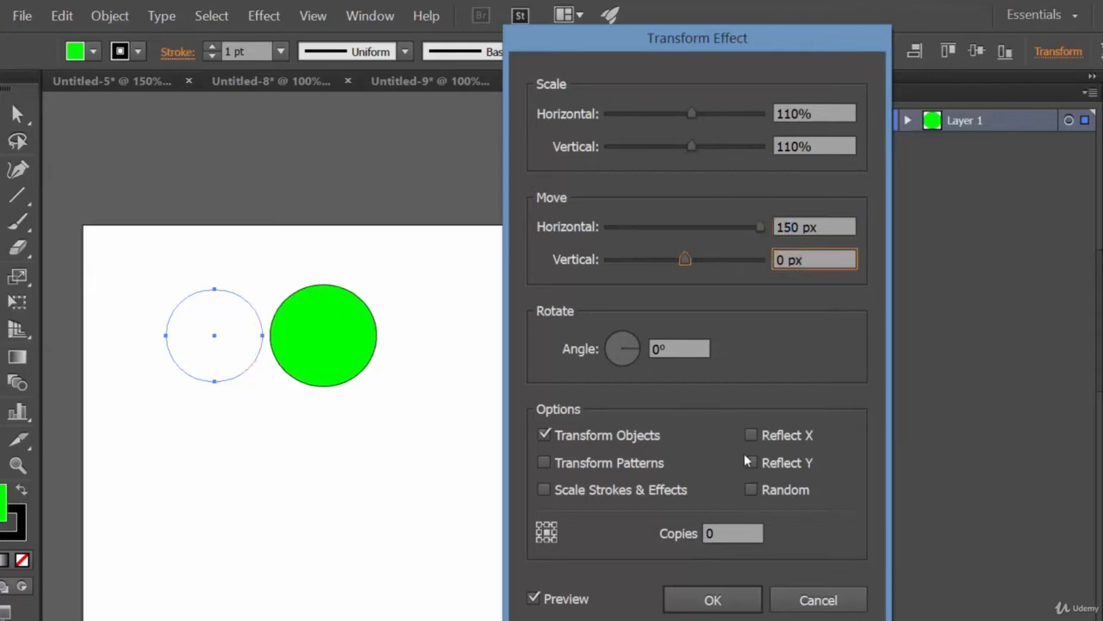
- Try the Transform effect on the green circle with 4 copies and cancel it
left_click(724, 533)
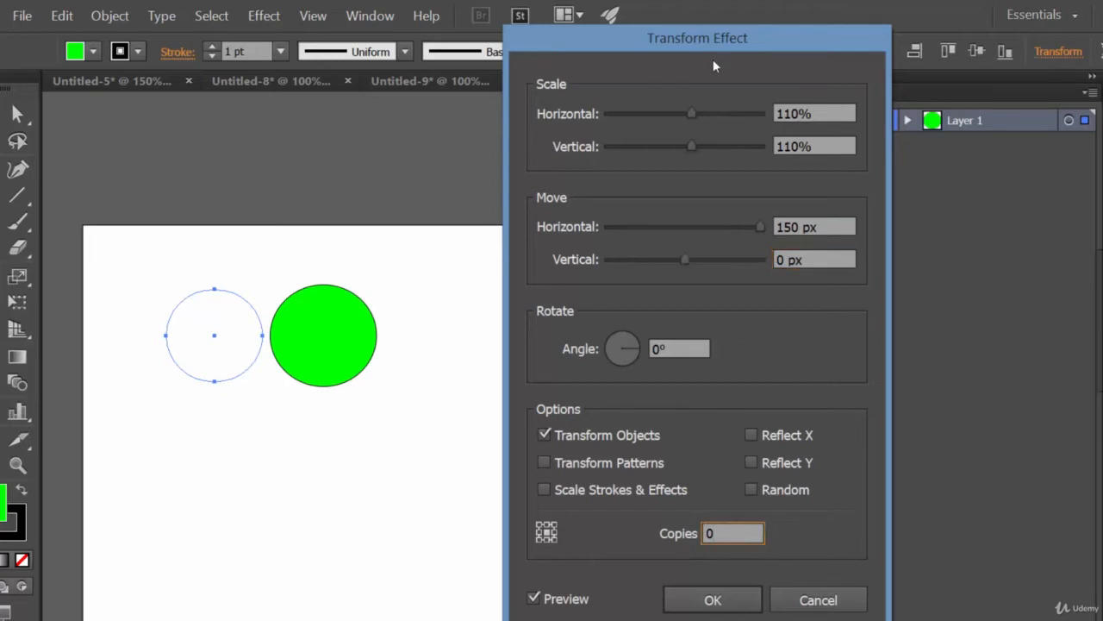
left_click_drag(718, 43, 1102, 60)
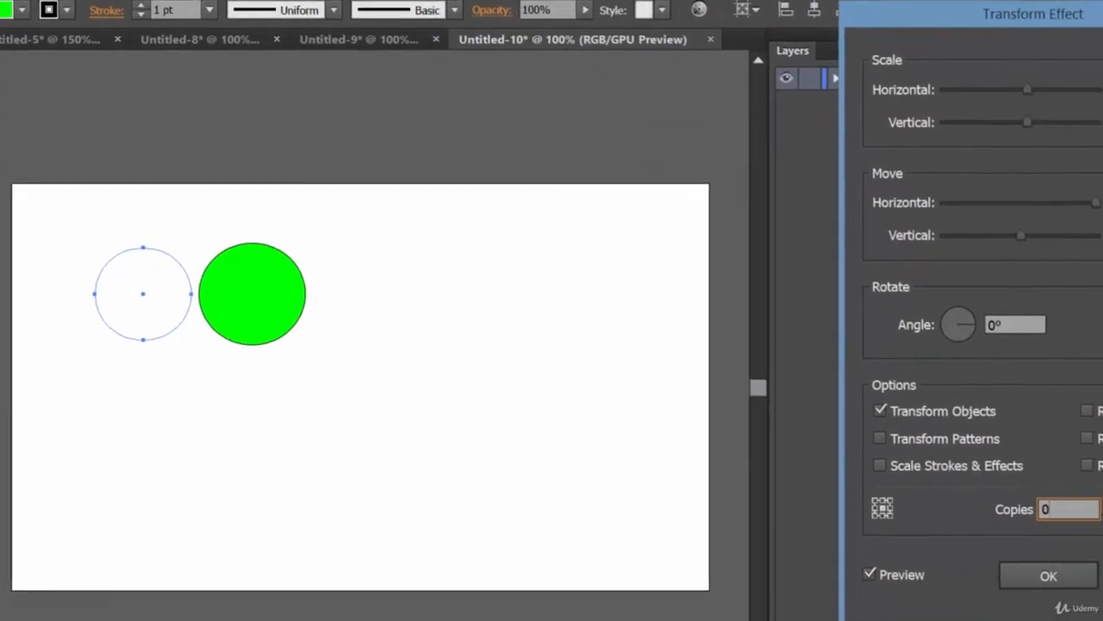
key("Up")
key("Up")
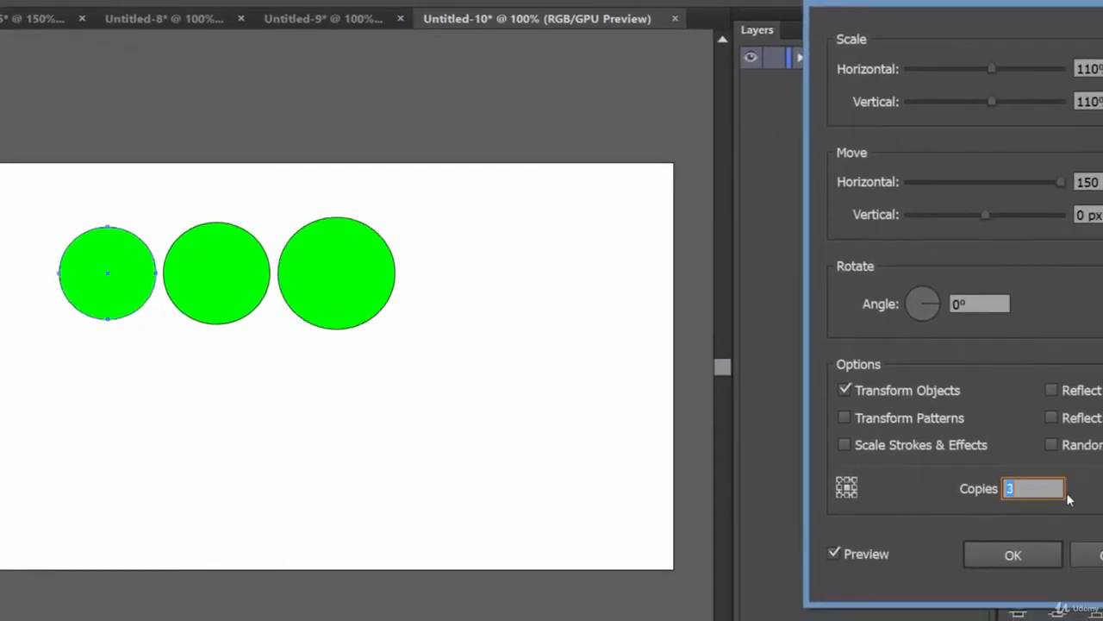
key("Up")
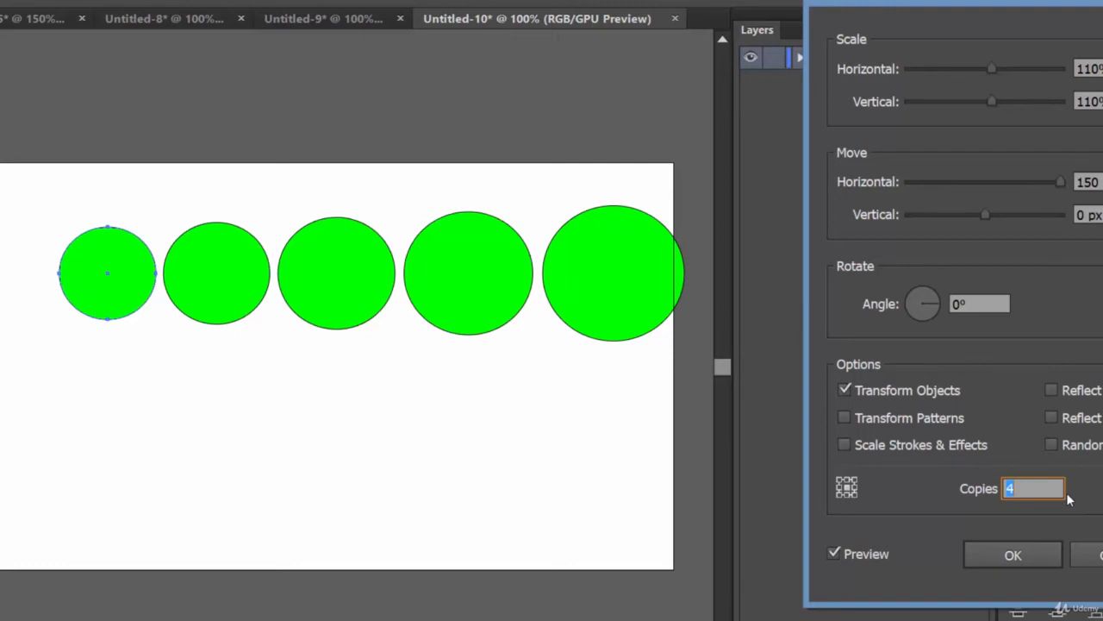
left_click(1088, 554)
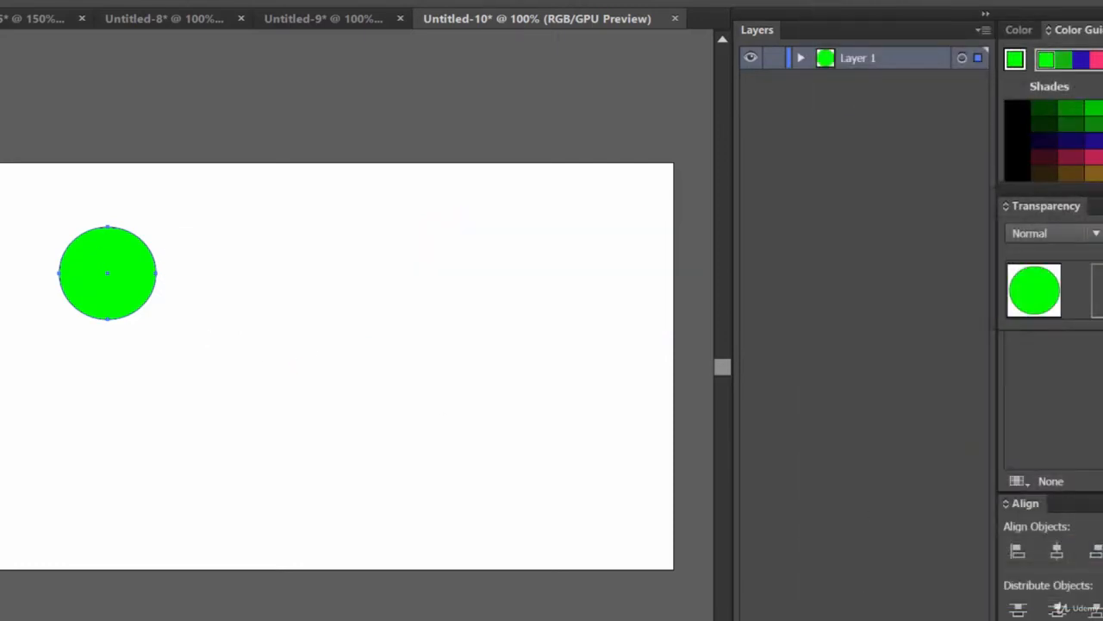
- Delete the green circle and draw a much smaller one in the upper-left area of the artboard
left_click(83, 302)
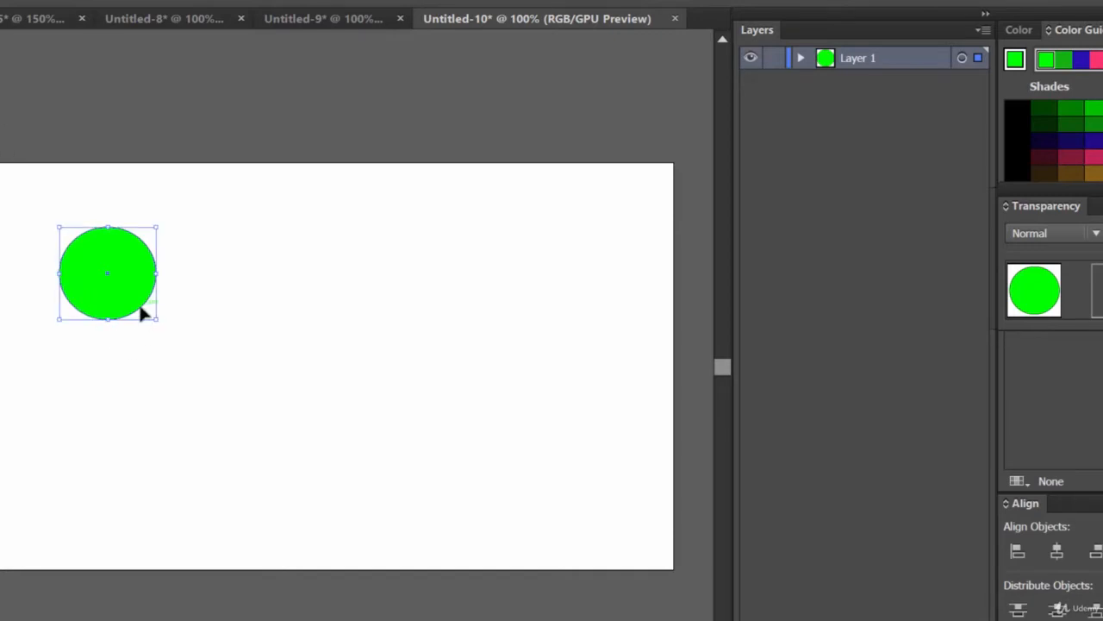
key("Delete")
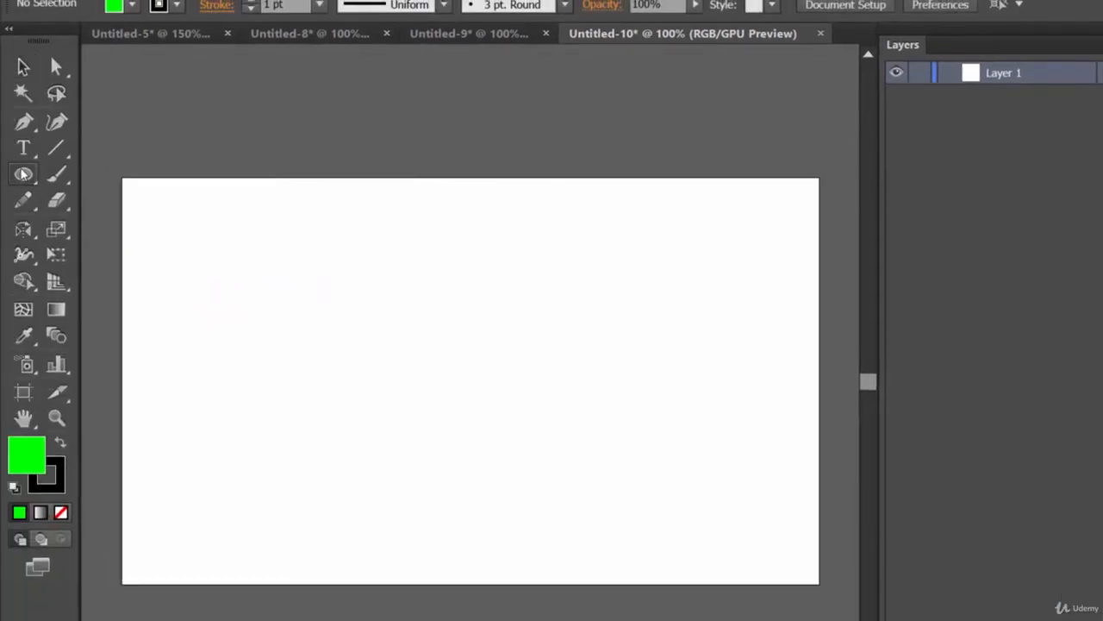
left_click(23, 172)
left_click_drag(172, 281, 193, 297)
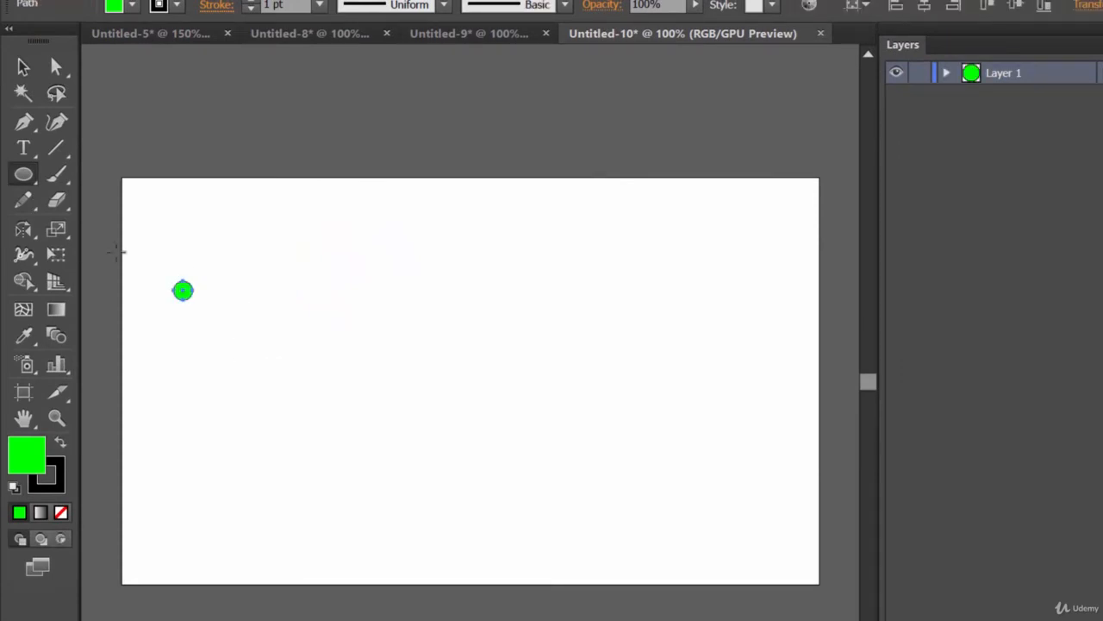
- Fill the small circle with black
left_click(132, 6)
left_click(61, 41)
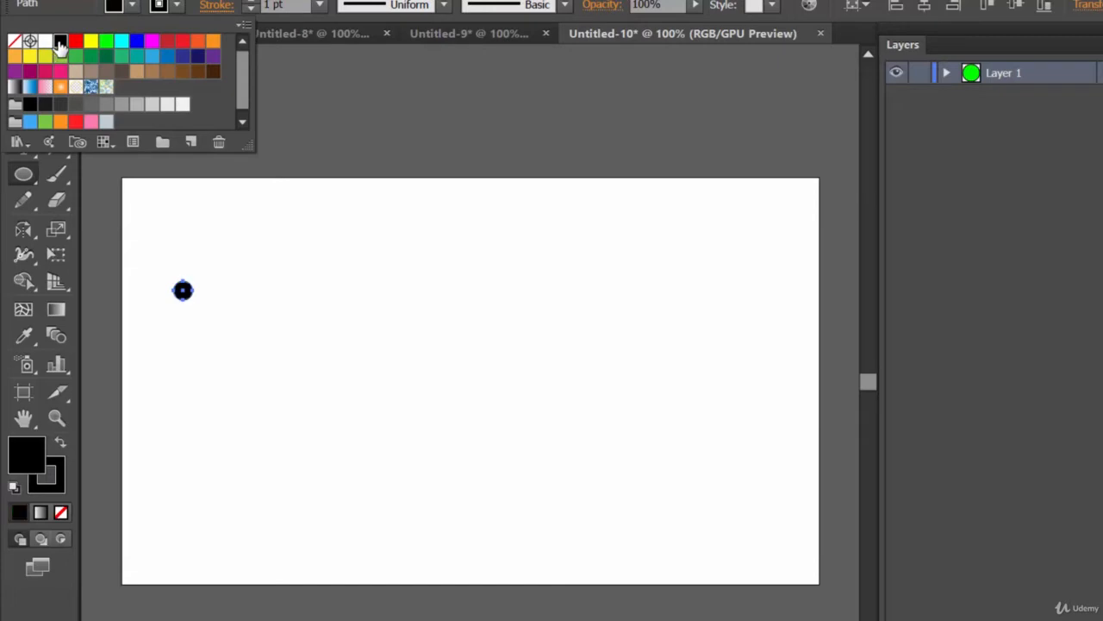
left_click(419, 250)
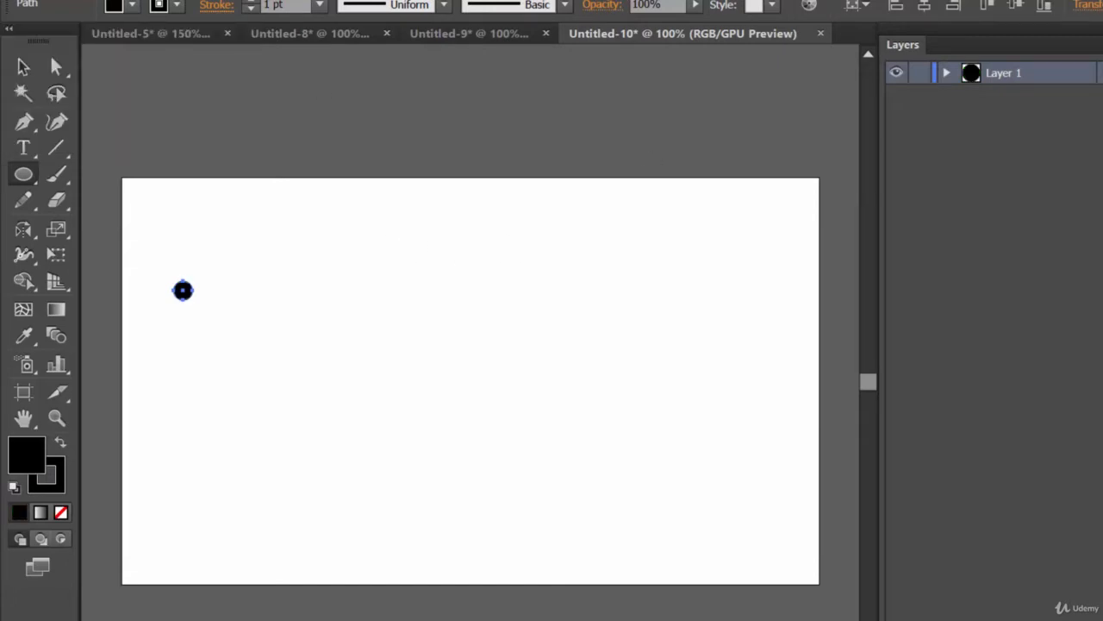
- Open the Transform effect for the small black circle with preview on, and set the horizontal and vertical scale to 110%
left_click(298, 0)
mouse_move(412, 141)
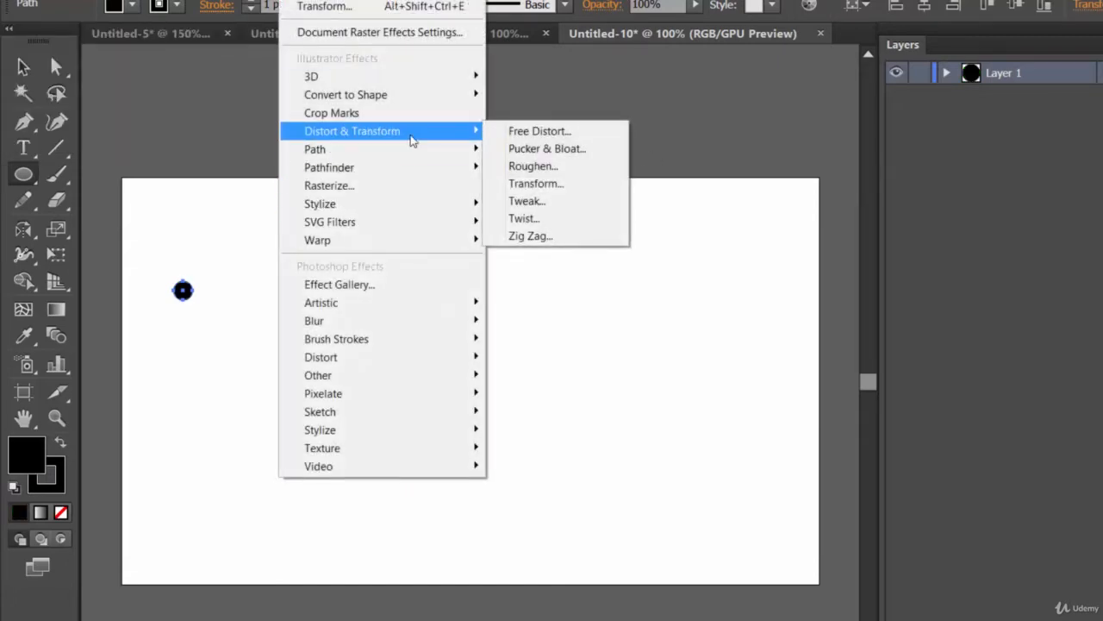
left_click(538, 184)
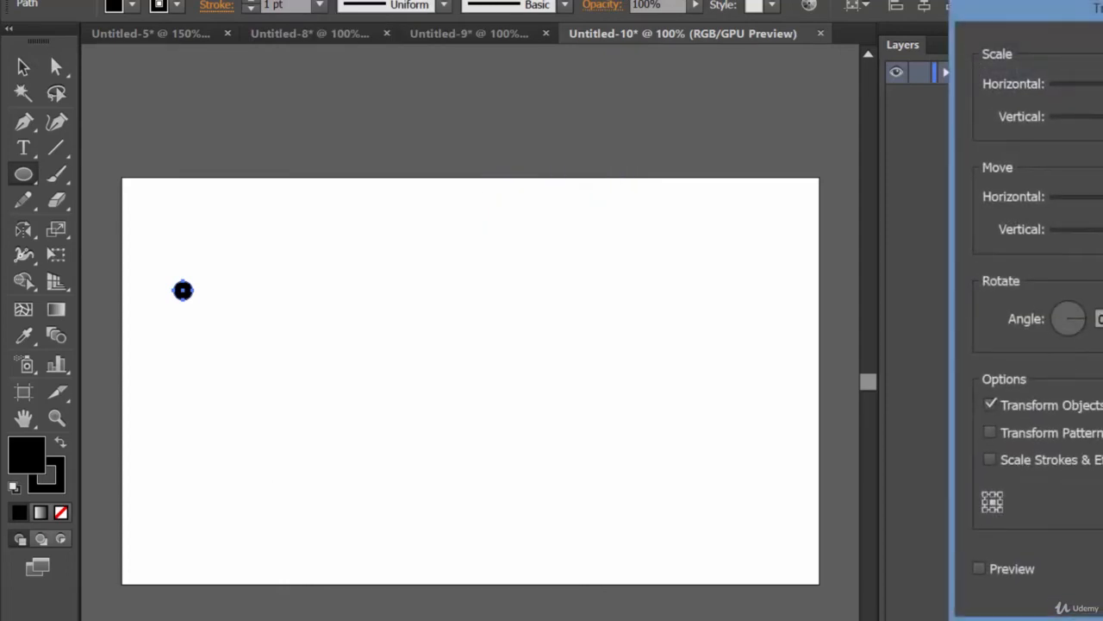
left_click_drag(1094, 5, 819, 0)
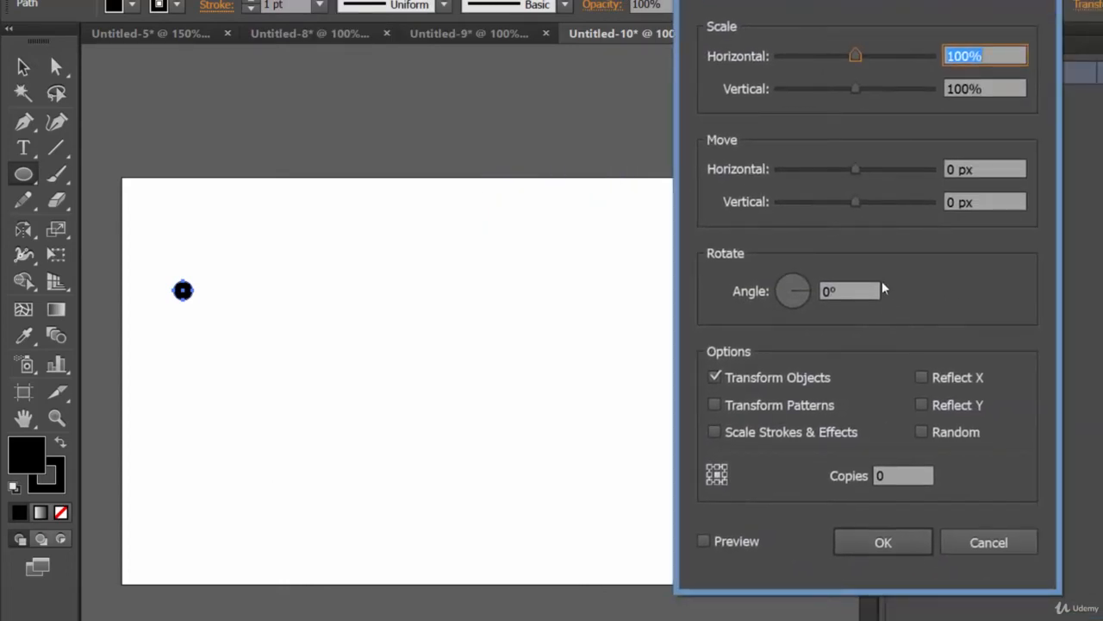
left_click(738, 545)
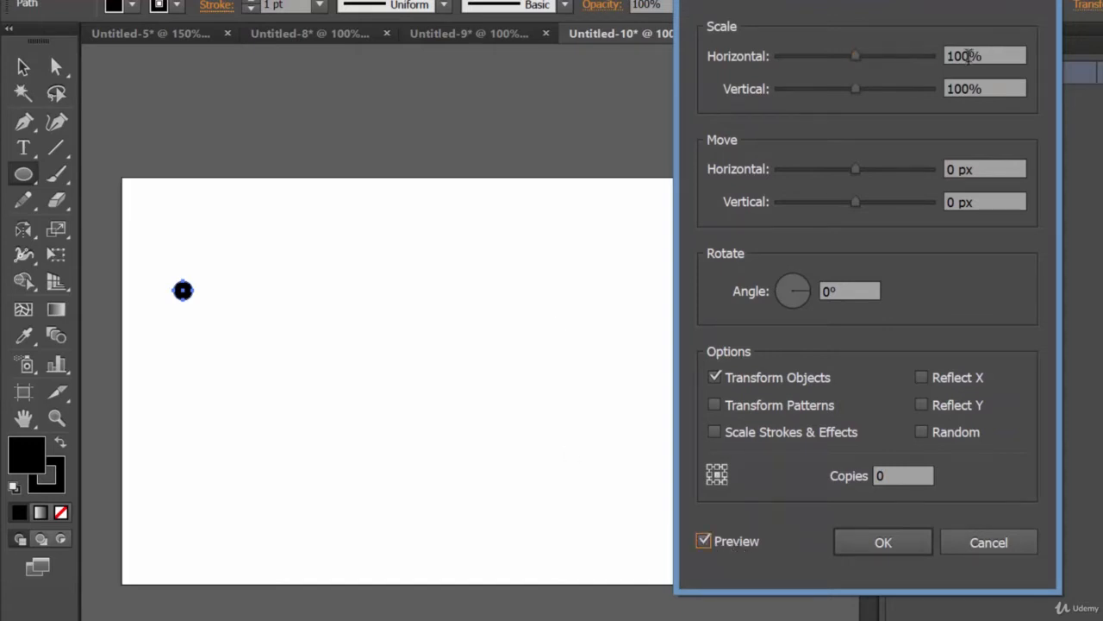
left_click(962, 55)
left_click_drag(958, 55, 961, 69)
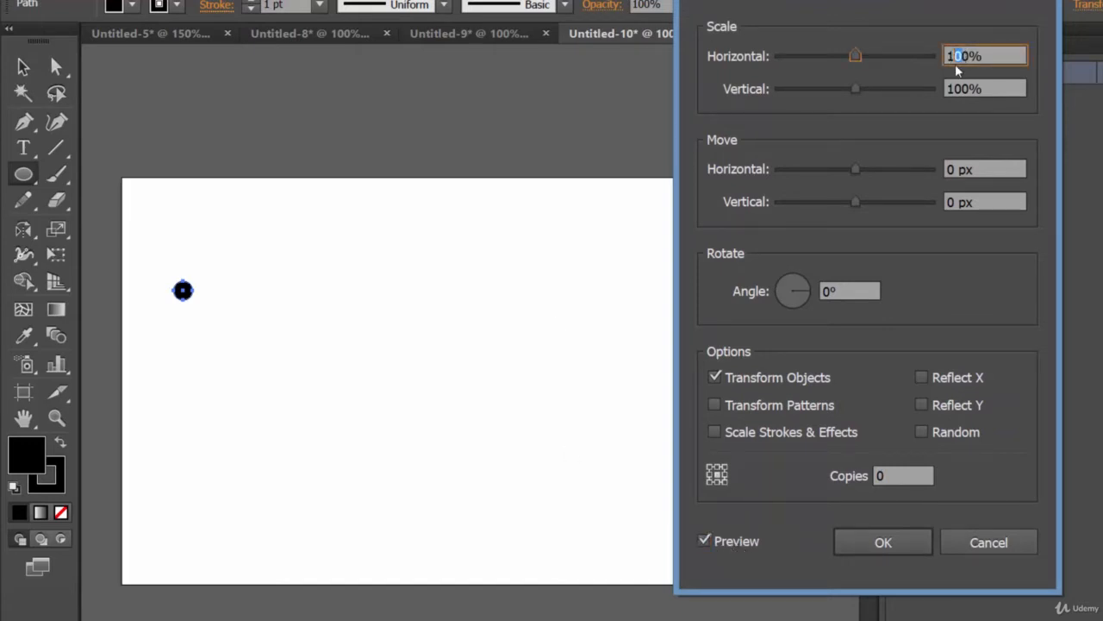
type("1")
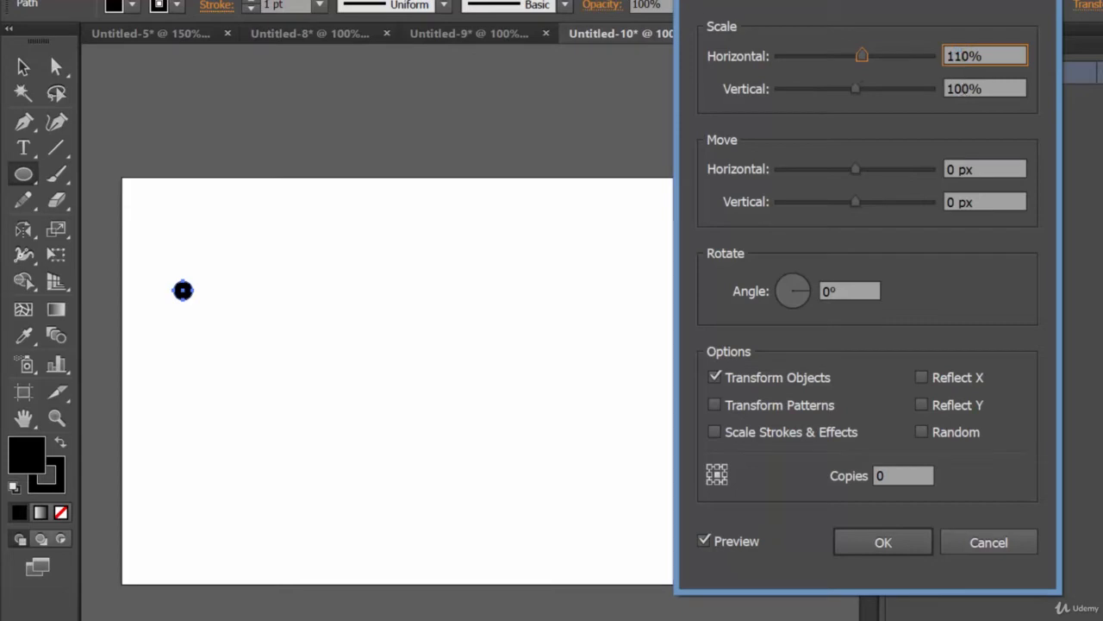
left_click(955, 89)
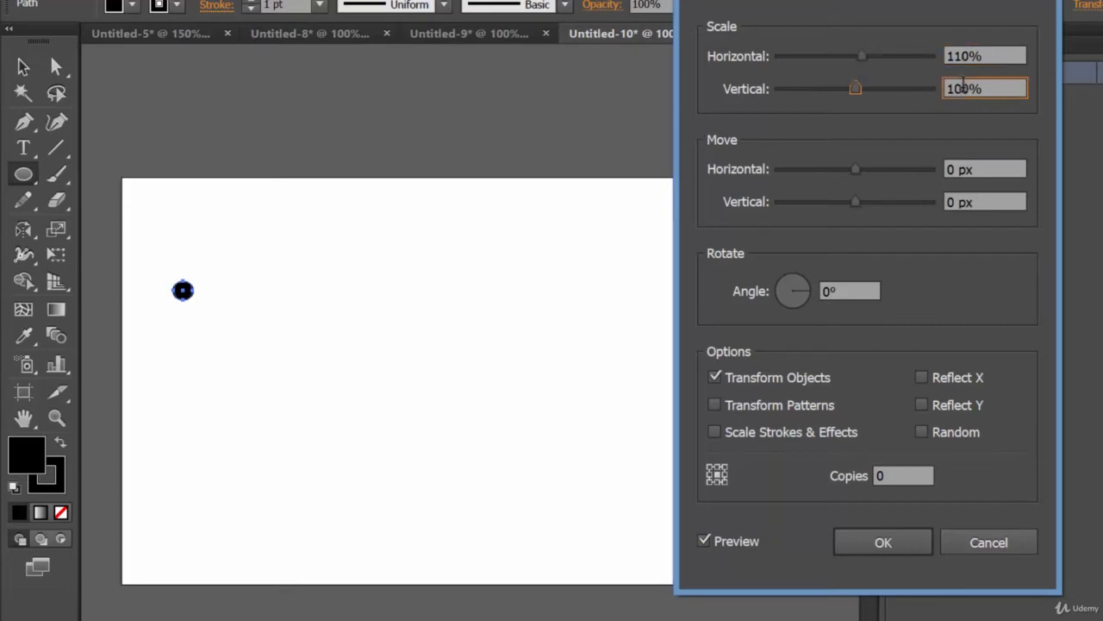
left_click_drag(954, 88, 957, 101)
type("1")
- Set the number of copies of the black circle to 5 in the Transform effect
left_click(900, 475)
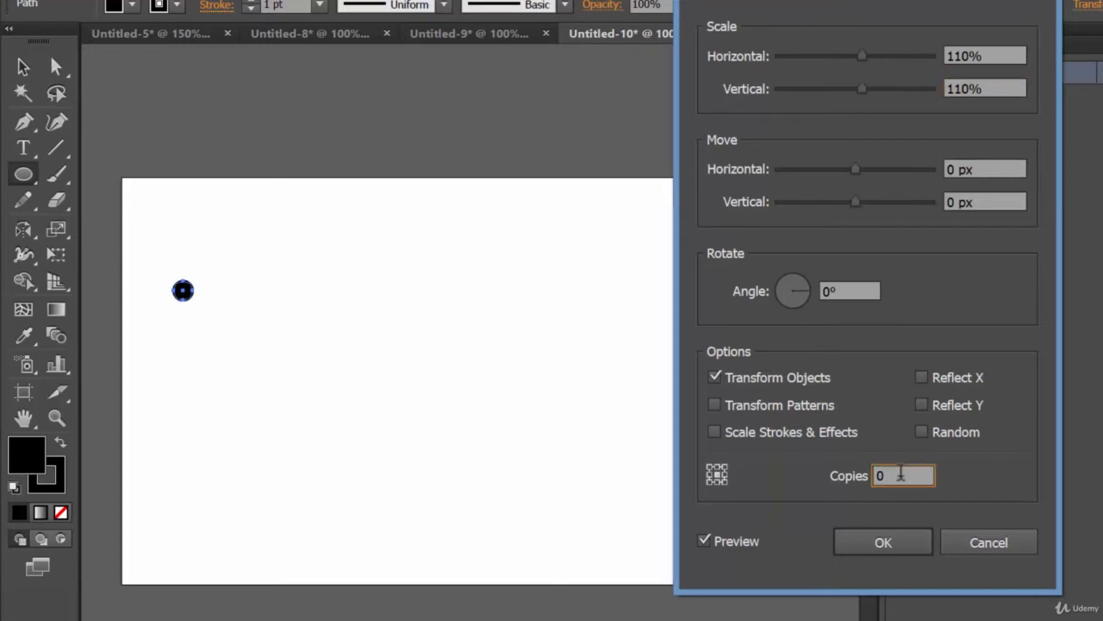
key("Up")
key("Up")
key("Up")
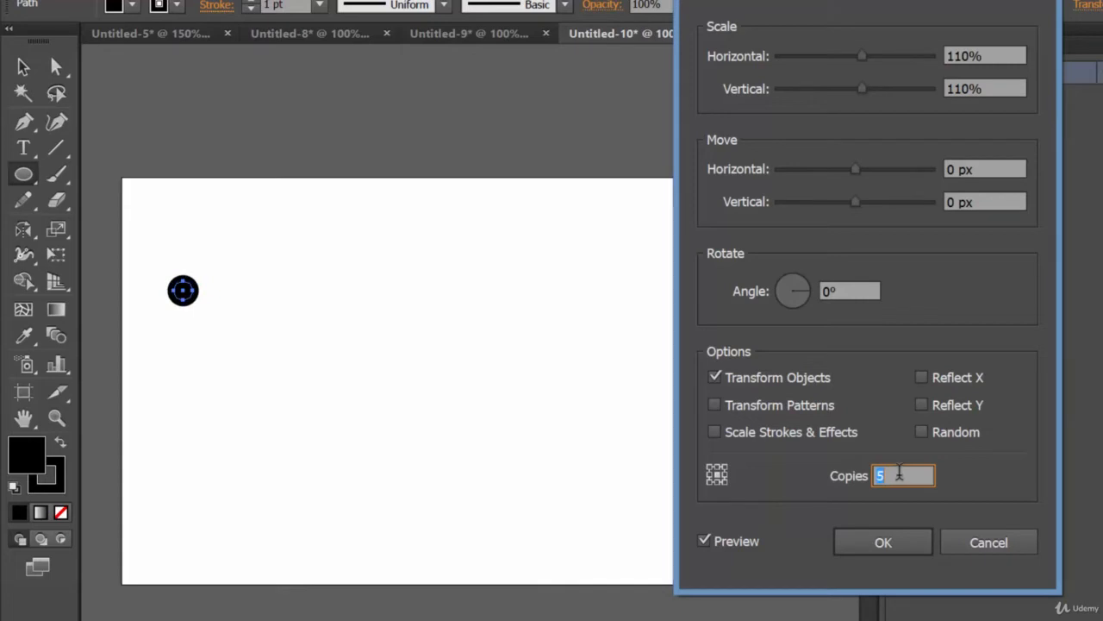
- Set the horizontal move to 37 px so the growing circles are spaced out in a row
left_click(989, 167)
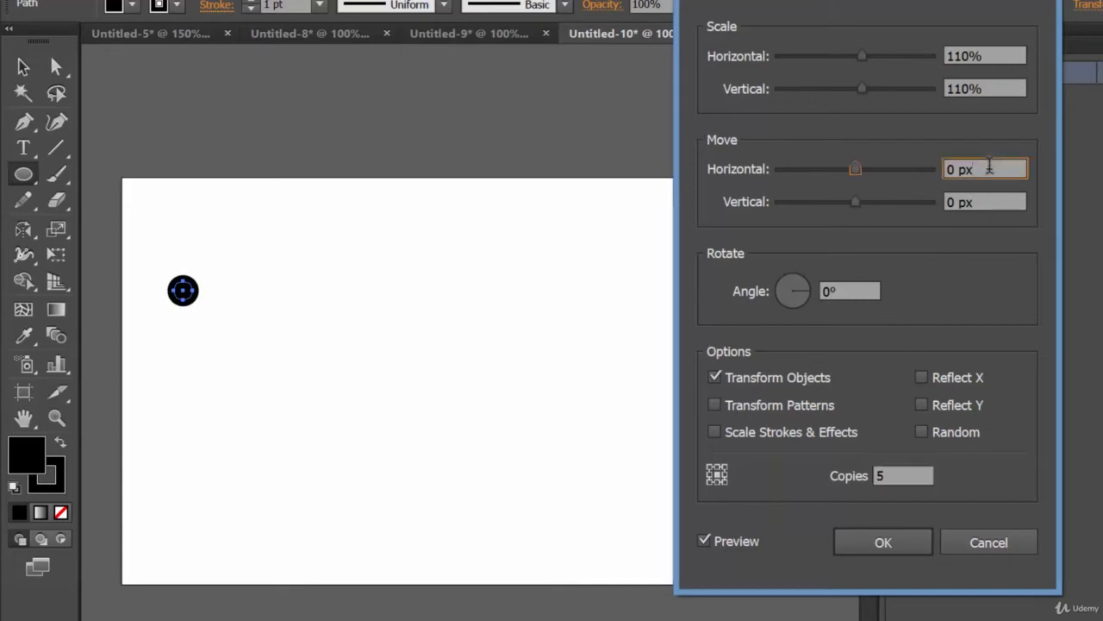
key("Up")
key("Up")
key("Up")
key("Up")
key("Up")
key("Up")
key("Up")
key("Up")
key("Up")
key("Up")
key("Up")
key("Up")
key("Up")
key("Up")
key("Up")
key("Up")
key("Up")
key("Up")
key("Up")
key("Up")
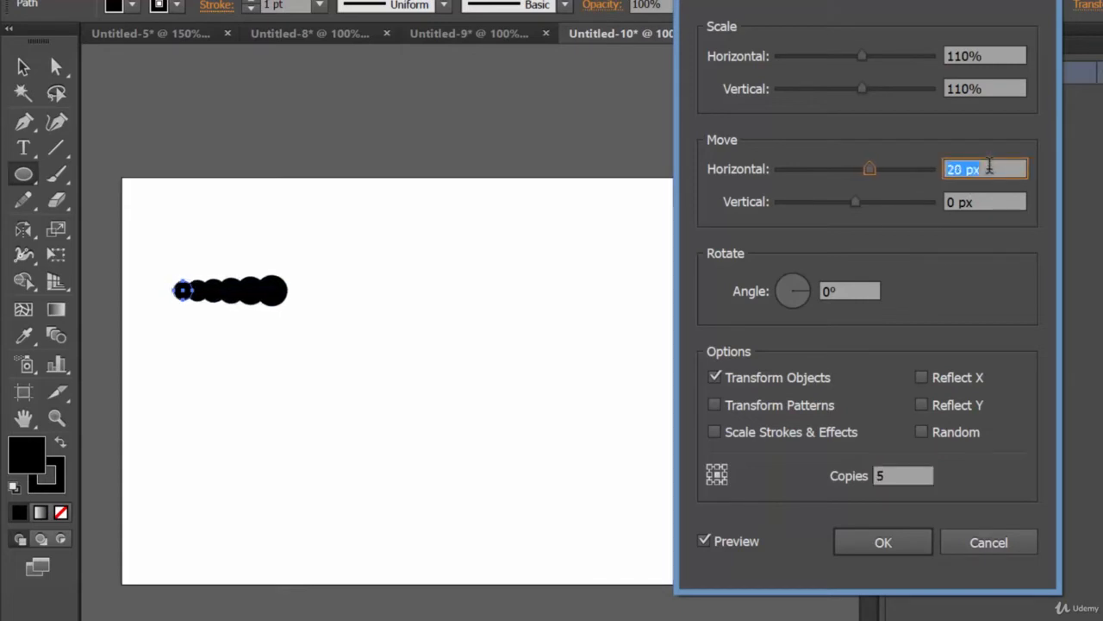
key("Up")
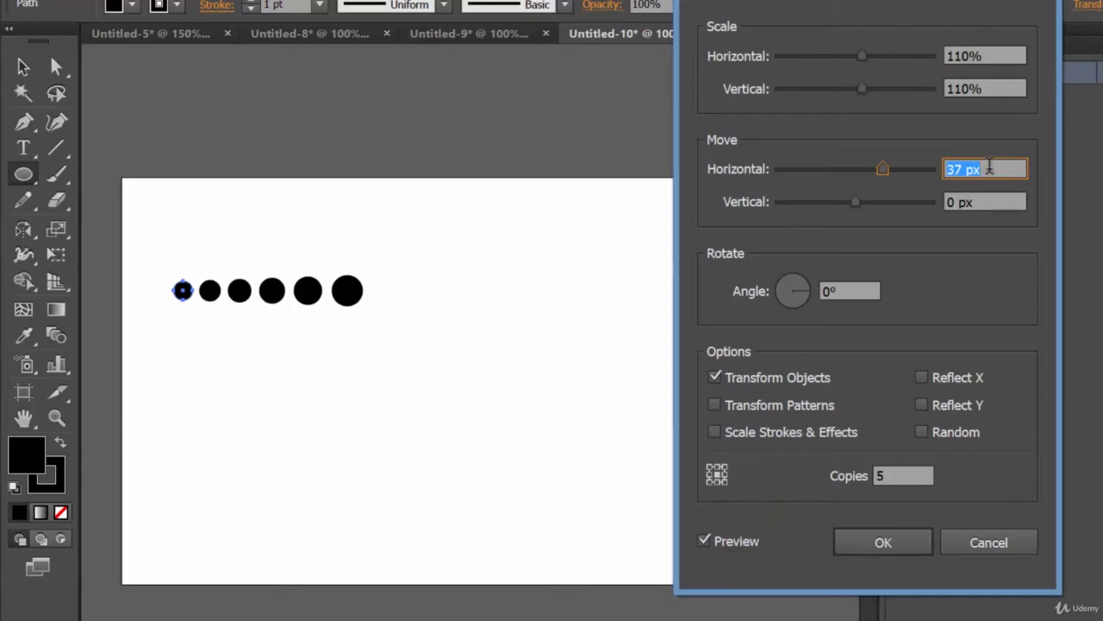
- Set the rotation angle of the circle copies to 18° so the row bends into a curve
left_click(863, 291)
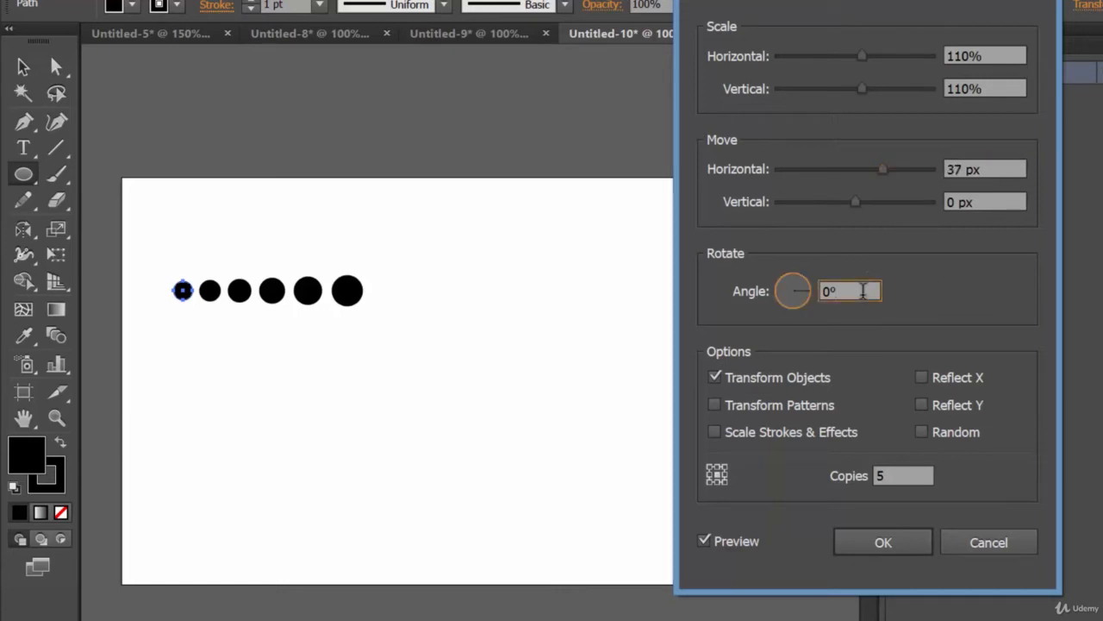
key("Up")
key("Up")
key("Up")
key("Up")
key("Up")
key("Up")
key("Up")
key("Up")
key("Up")
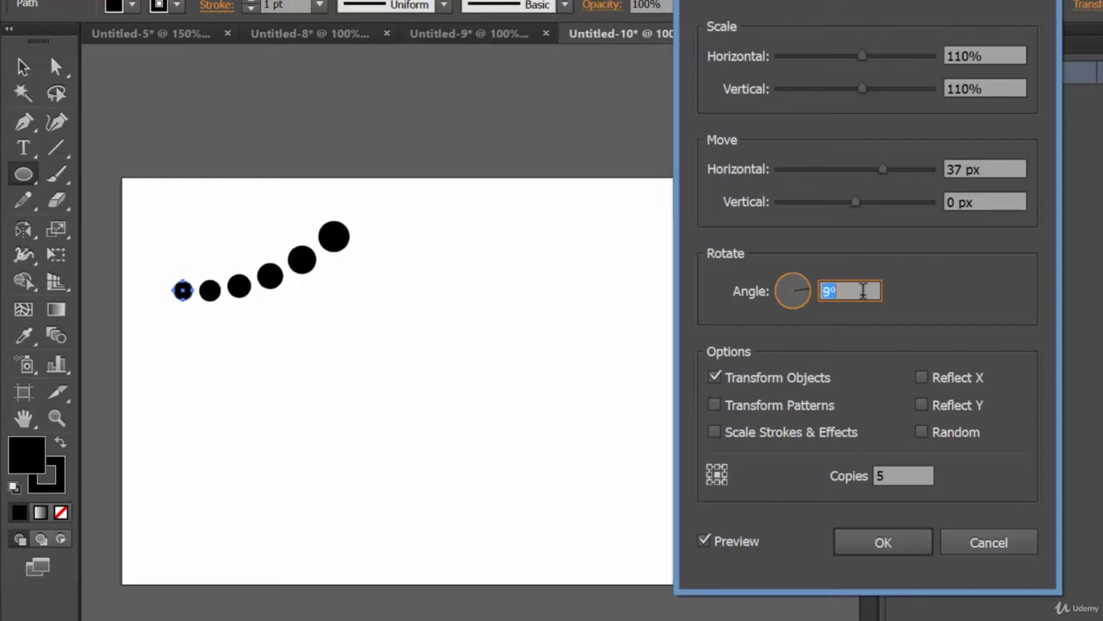
key("Up")
key("Up")
key("Up")
key("Up")
key("Up")
key("Up")
key("Up")
key("Up")
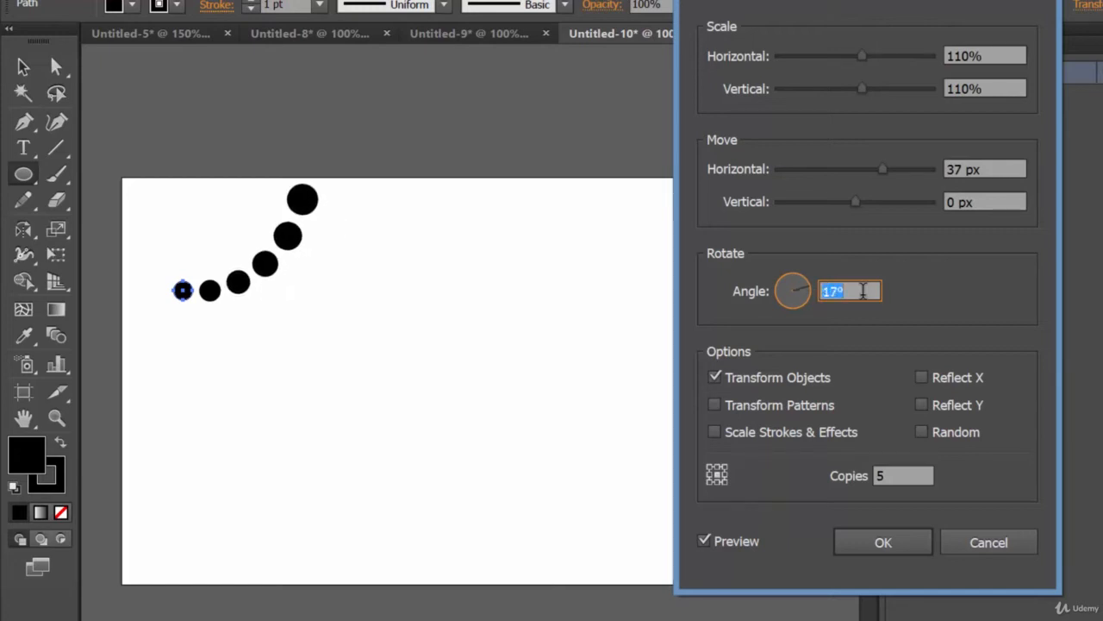
key("Up")
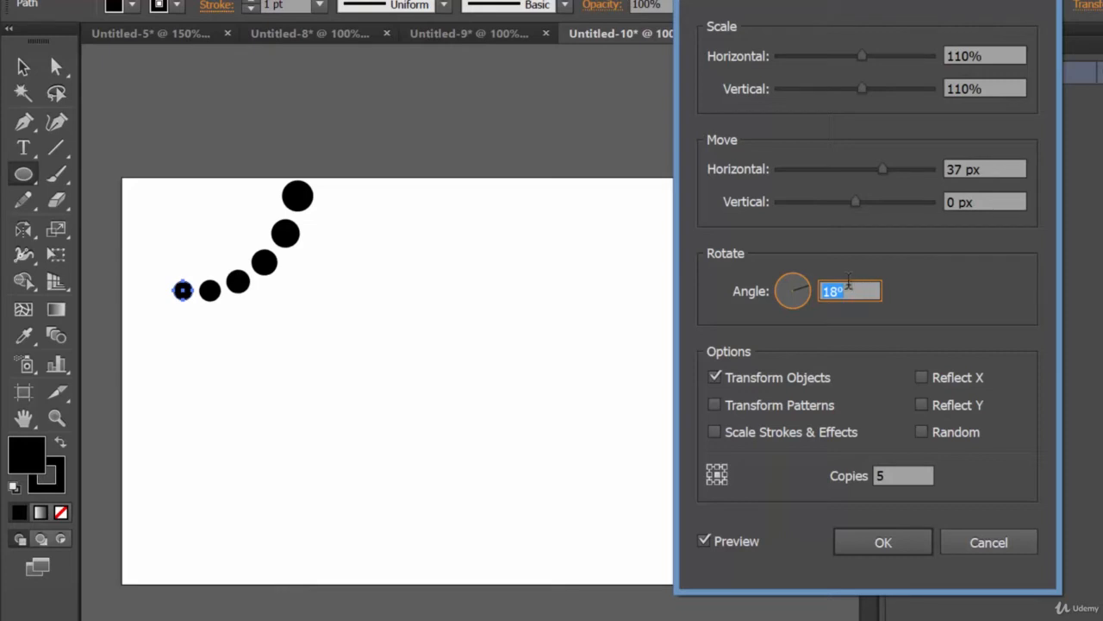
- Raise the horizontal and vertical scale of the circle copies to 120% and apply the Transform effect
left_click(956, 55)
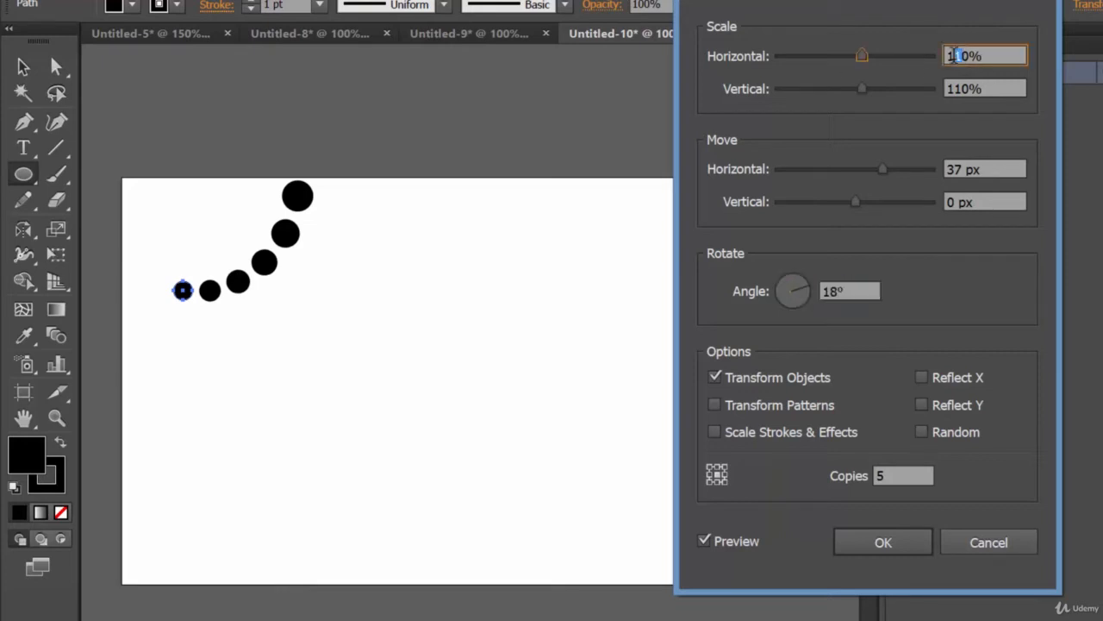
type("2")
left_click(958, 88)
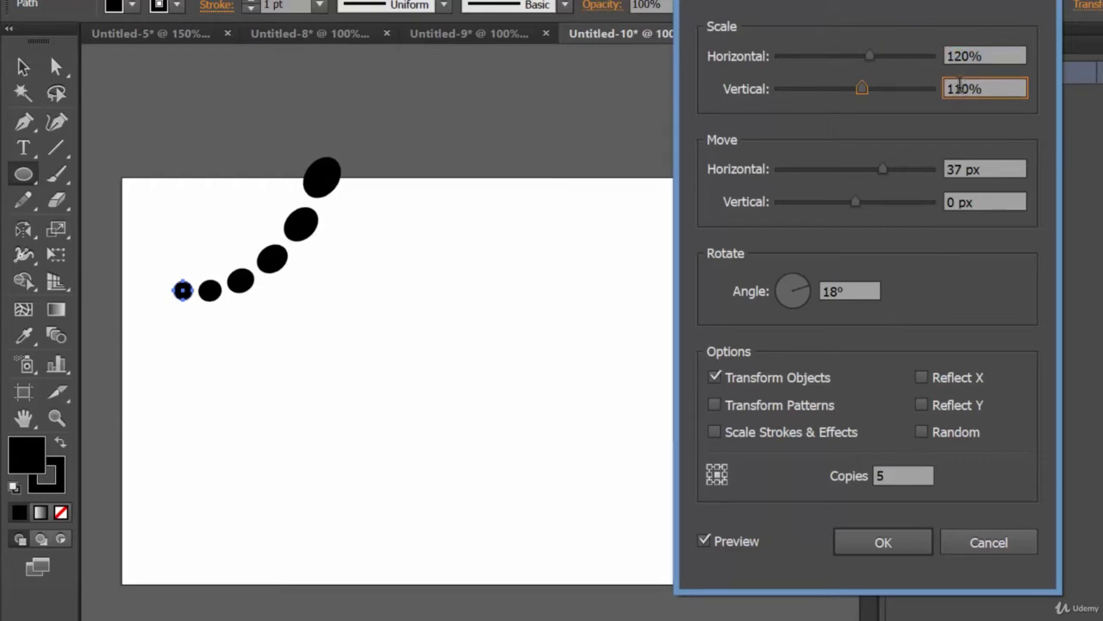
left_click_drag(961, 84, 957, 86)
type("2")
left_click(1011, 169)
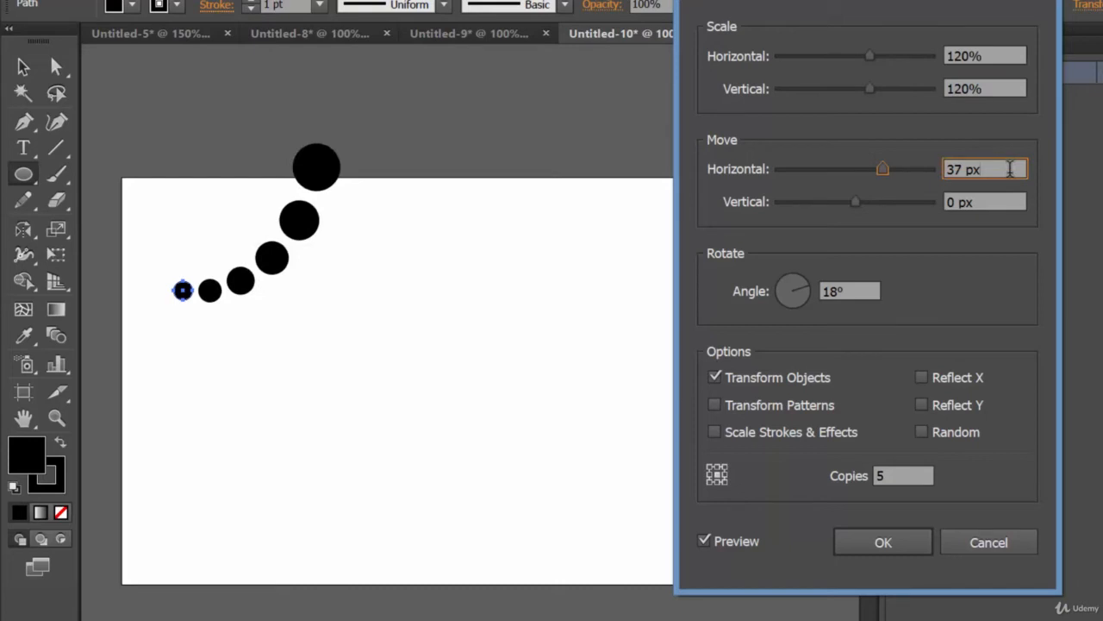
left_click(889, 544)
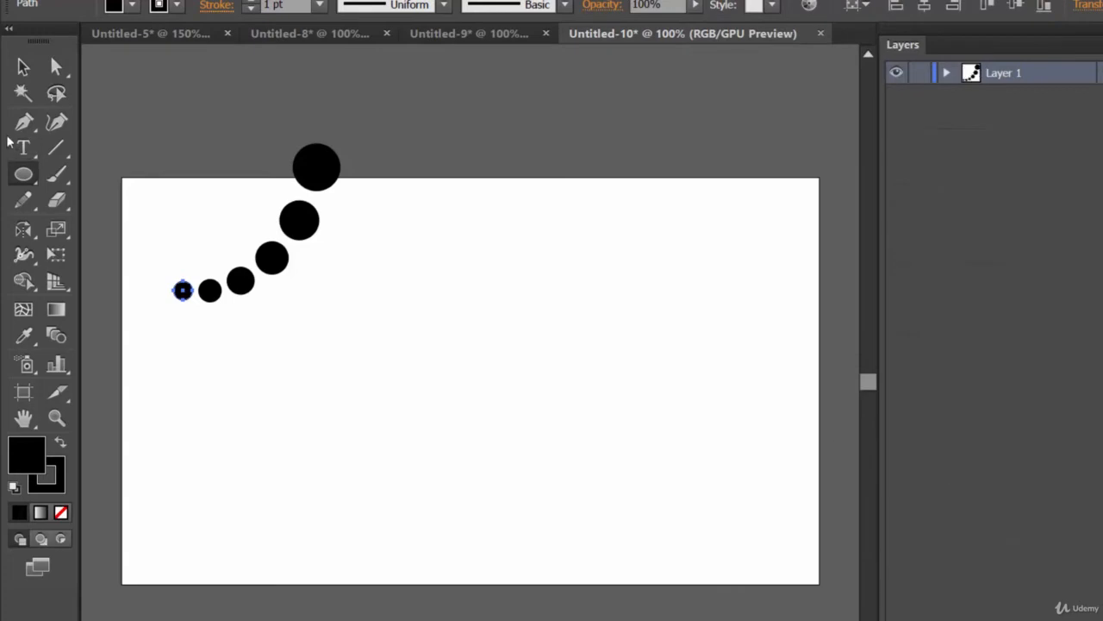
- Move the curved row of circles to the middle of the artboard and deselect it
left_click(22, 68)
left_click_drag(336, 182, 555, 306)
left_click(624, 401)
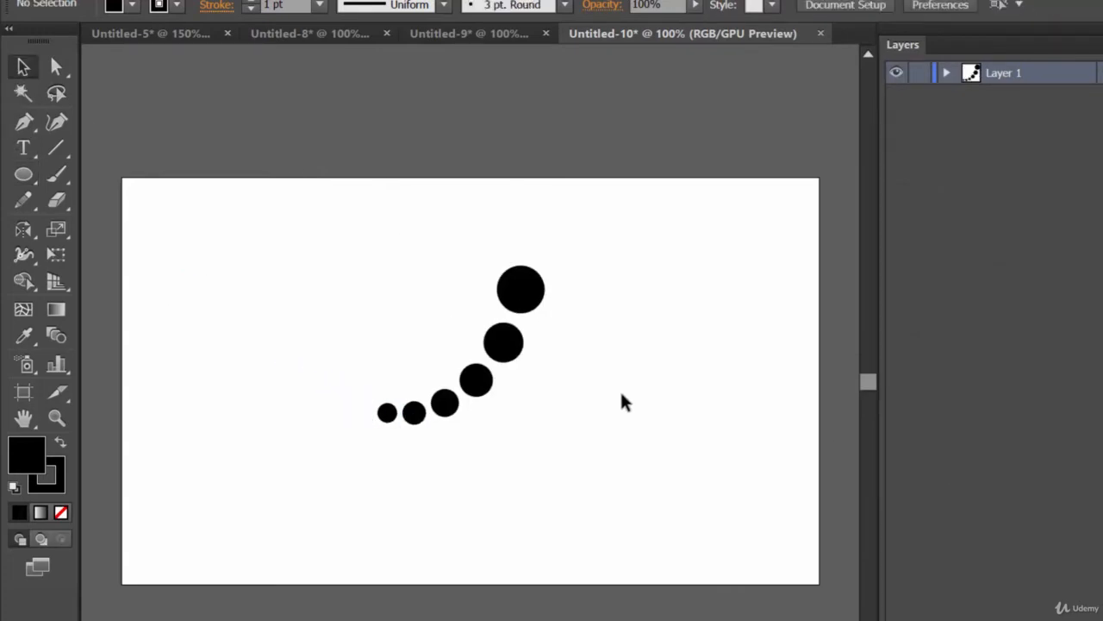
- Expand the appearance of the curved row so the circle copies become real, editable shapes
left_click(518, 287)
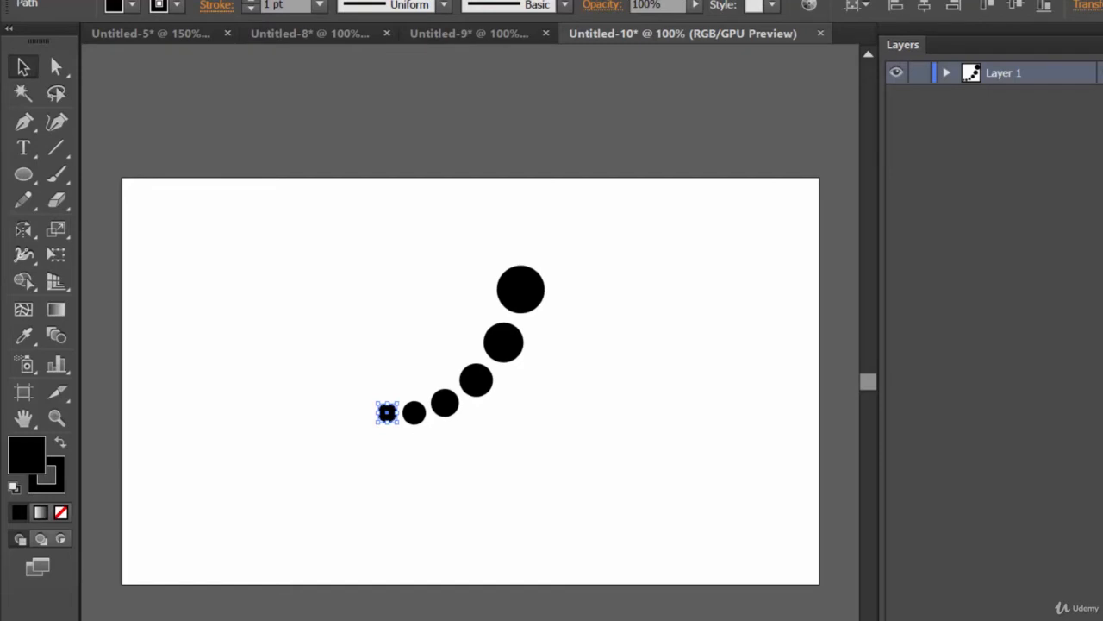
left_click(148, 16)
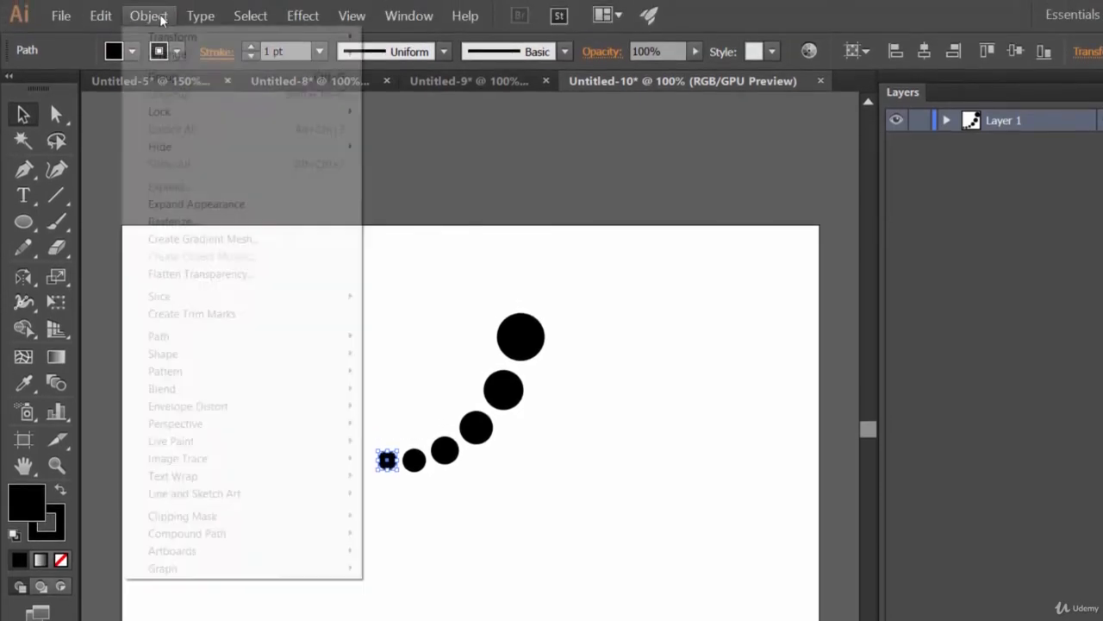
left_click(207, 203)
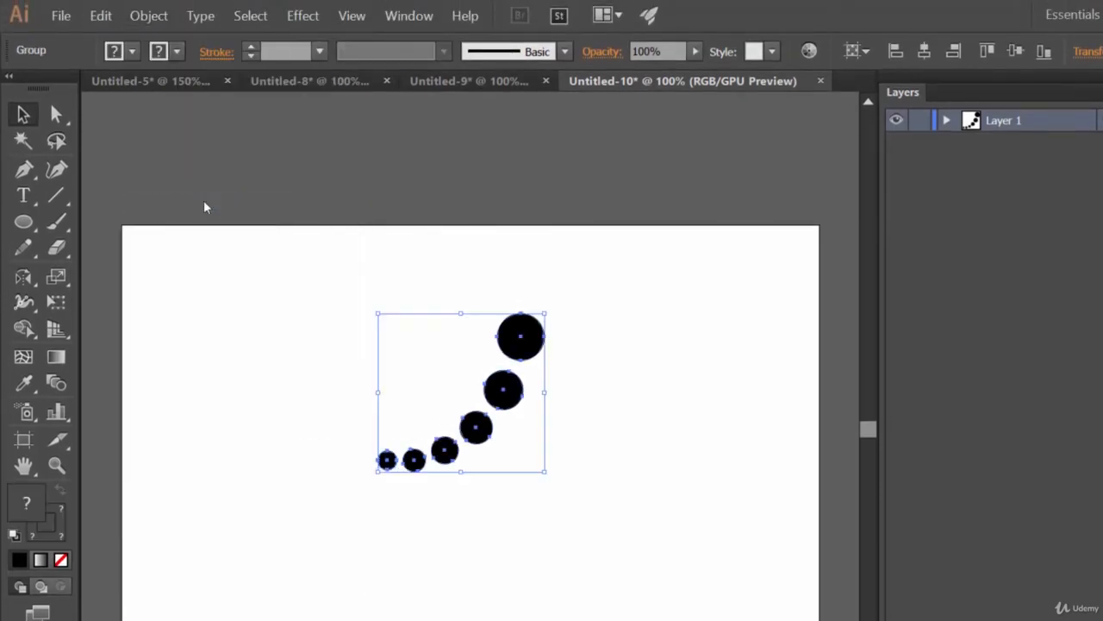
- Open the Transform effect for the expanded circle group and turn on the preview
left_click(303, 15)
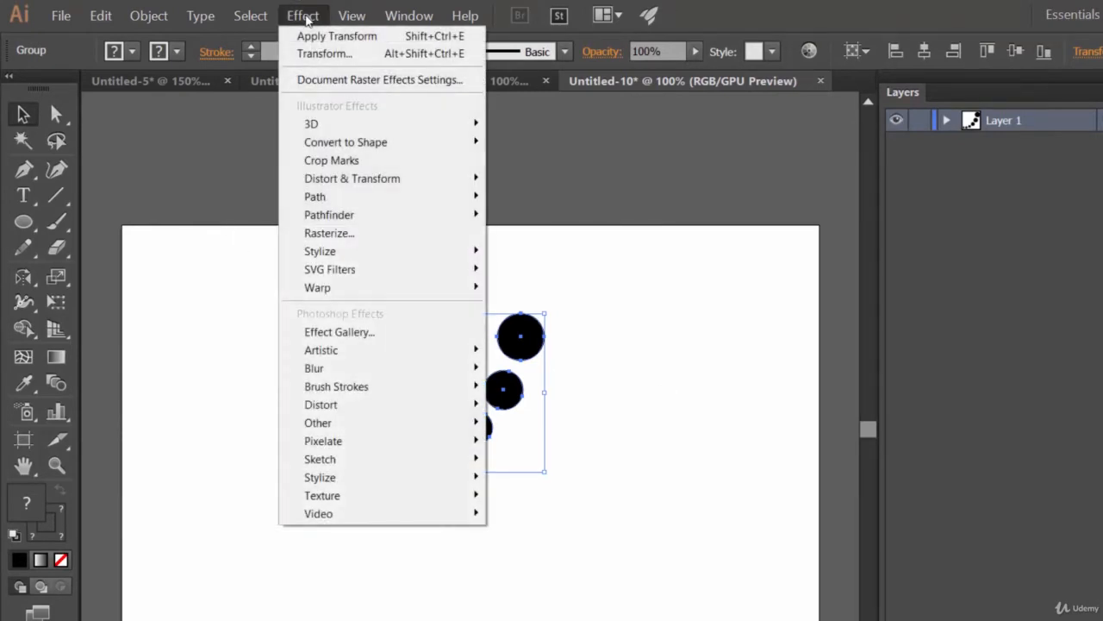
mouse_move(424, 180)
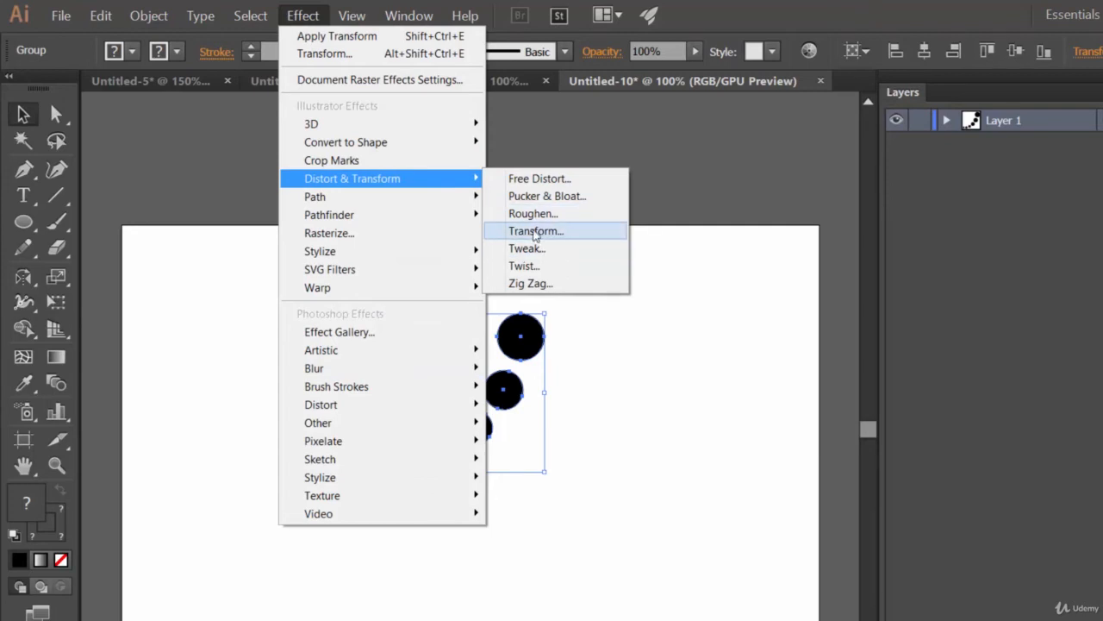
left_click(536, 231)
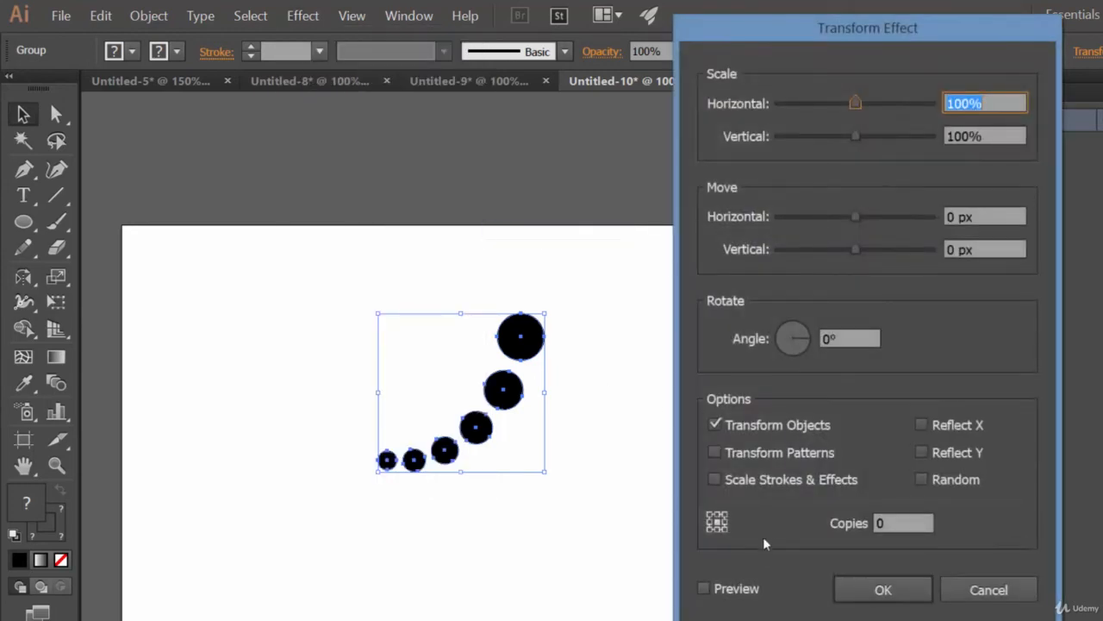
left_click(731, 591)
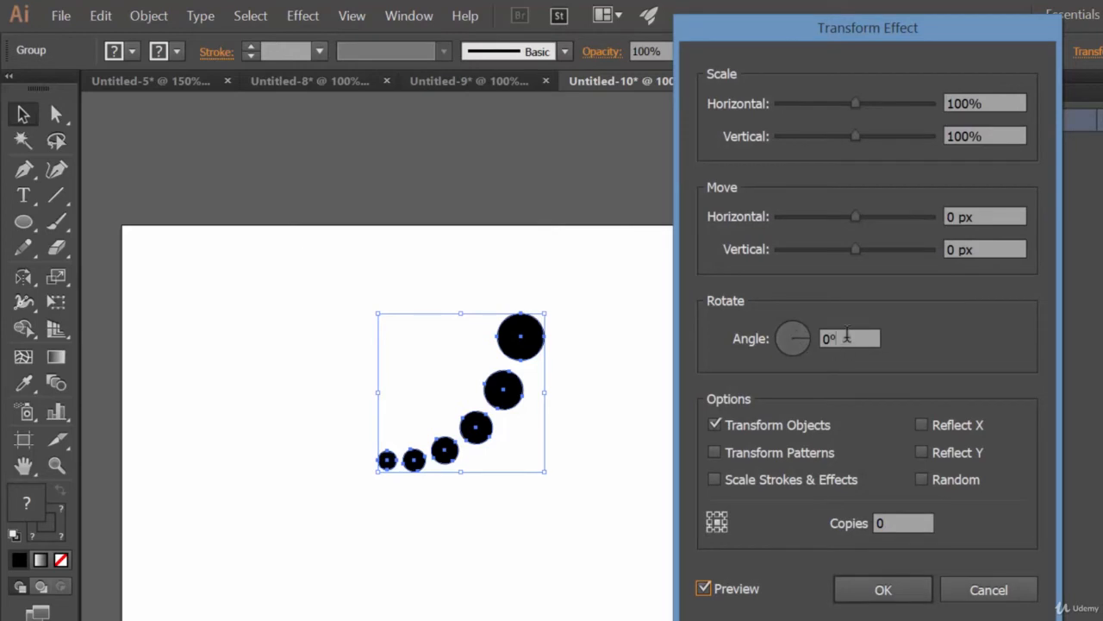
- Try rotating the circle group by 4° about its centre and reset the angle to 0°
left_click(847, 338)
key("Up")
key("Up")
key("Up")
key("Up")
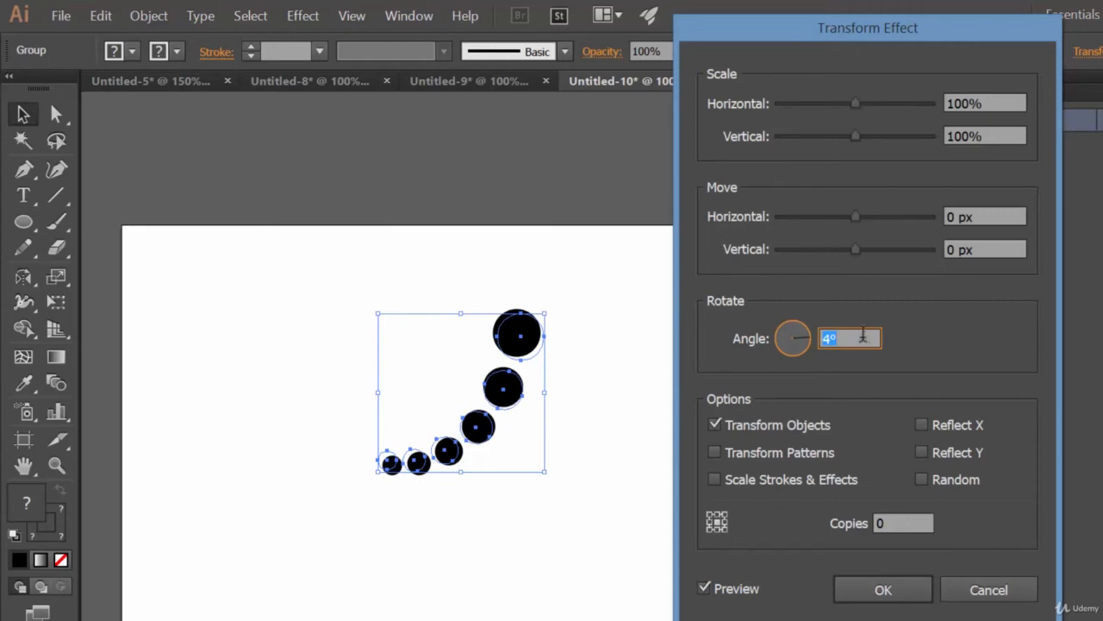
type("0")
- Set 3 copies of the circle group in the Transform effect, rotated by 31° about the group's lower-left reference point
left_click(916, 523)
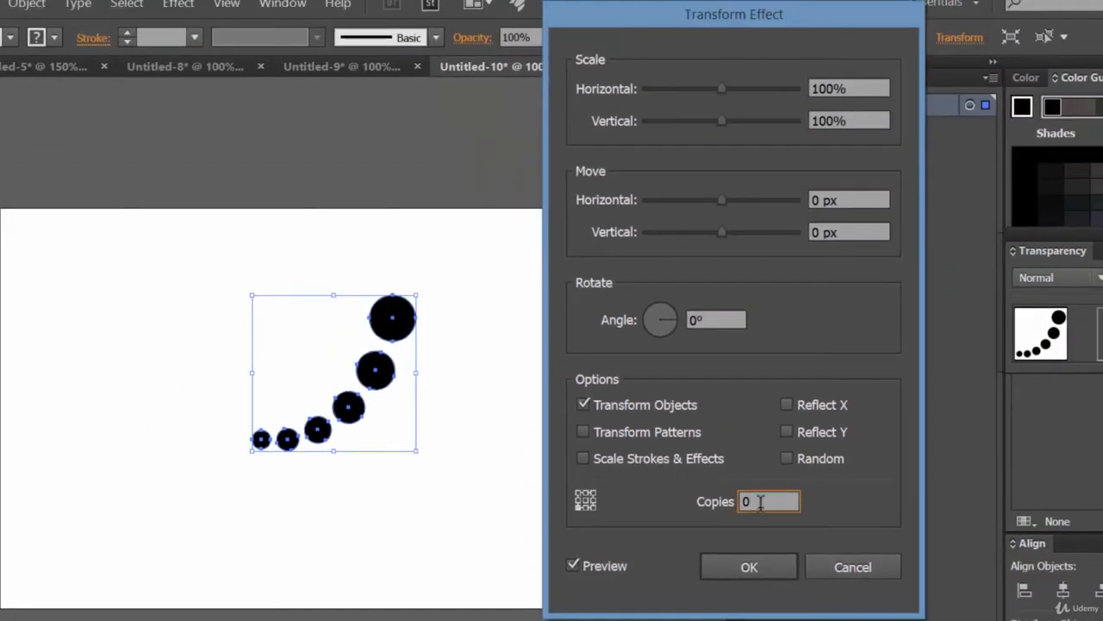
left_click_drag(709, 446, 642, 452)
left_click(714, 320)
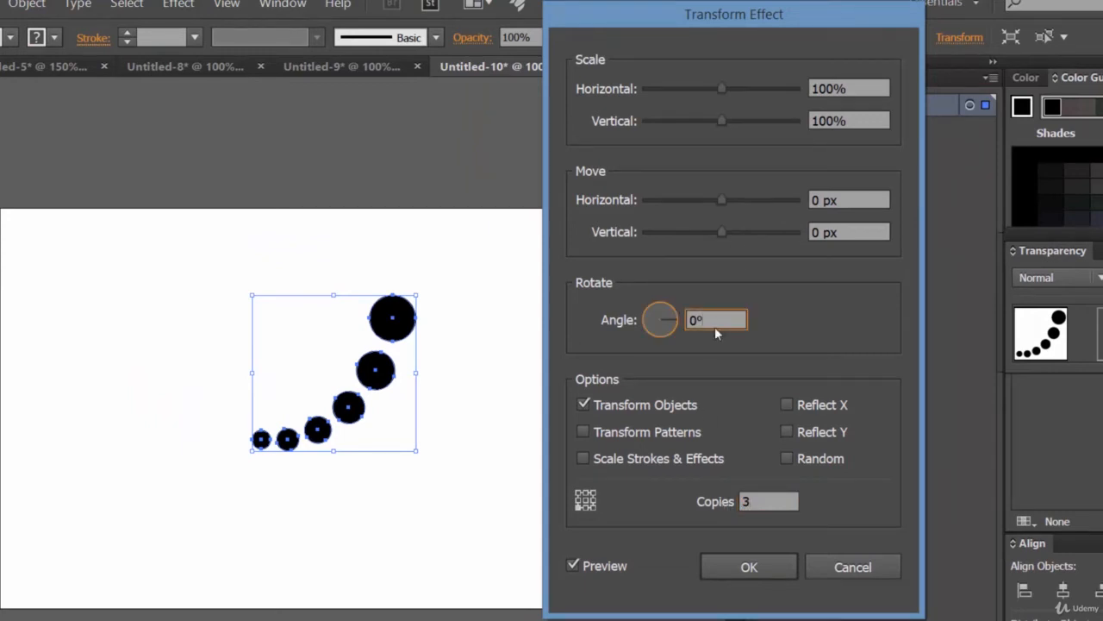
key("Up")
key("Up")
key("Up")
key("Up")
key("Up")
key("Up")
key("Up")
key("Up")
key("Up")
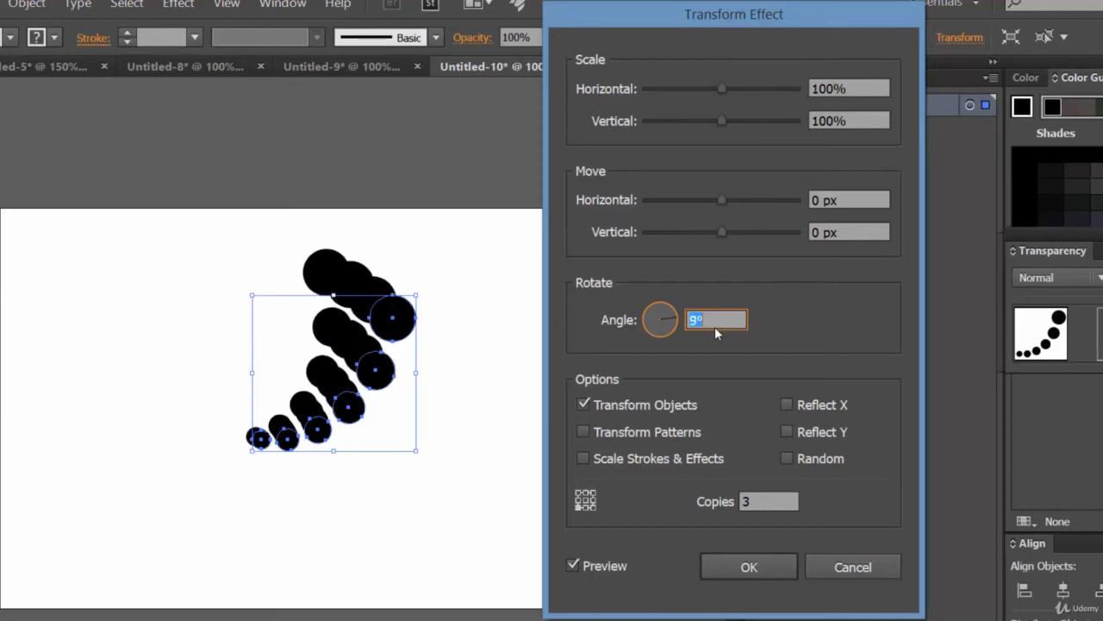
key("Up")
key("Up")
key("Up")
key("Up")
key("Up")
key("Up")
key("Up")
key("Up")
key("Up")
key("Up")
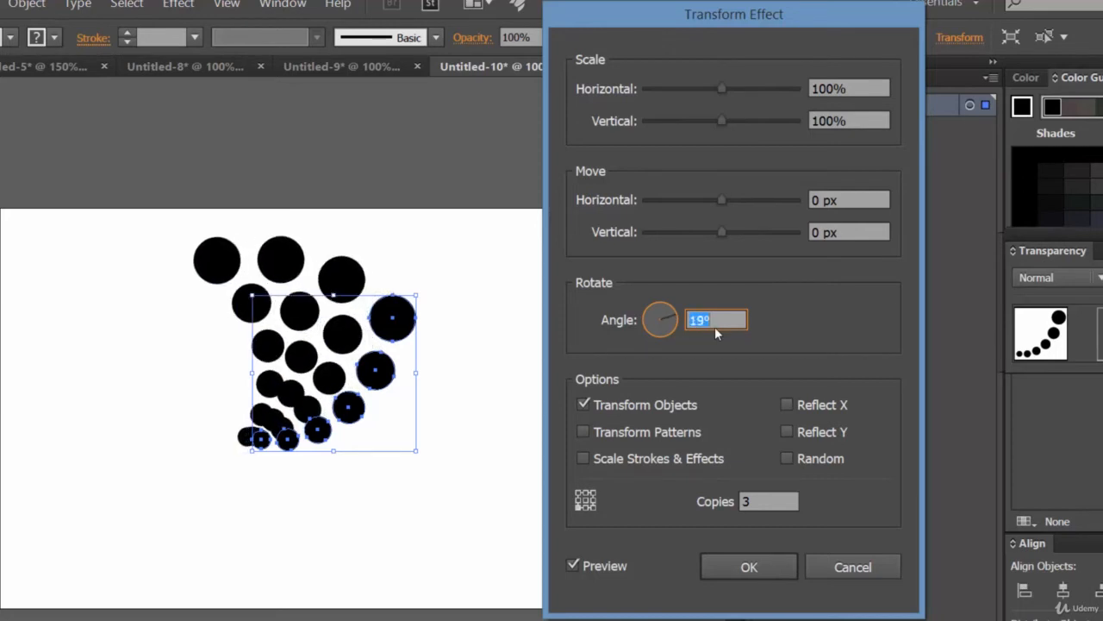
key("Up")
key("Up")
key("Up")
key("Up")
key("Up")
key("Up")
key("Up")
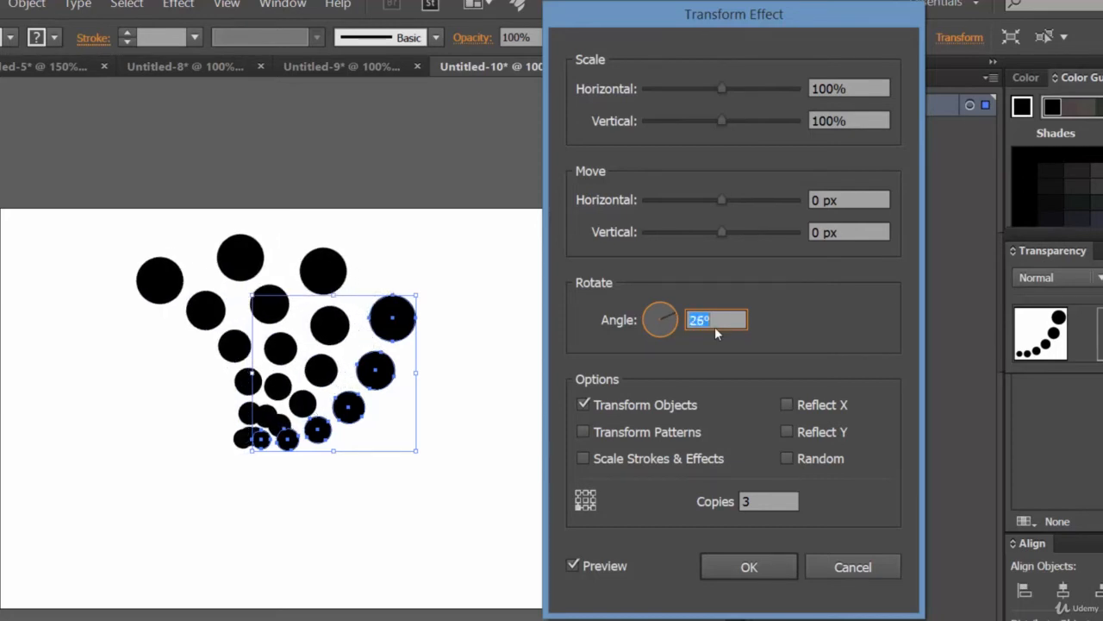
key("Up")
key("Up")
key("Up")
key("Up")
key("Up")
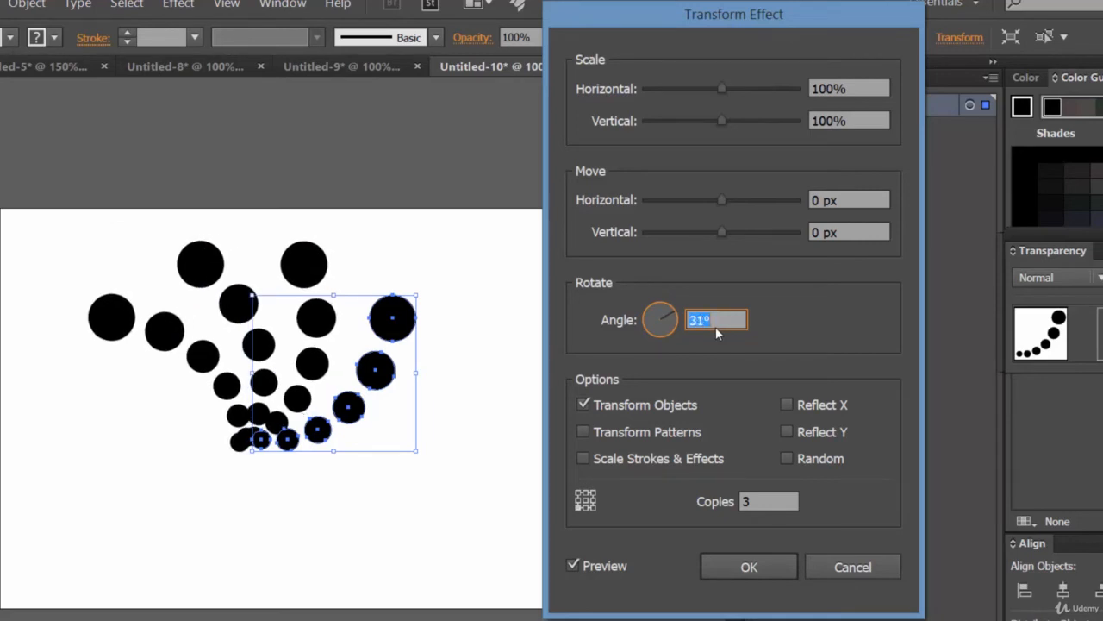
- Try the bottom-centre and lower-right reference points for the rotated copies, then return to the lower-left one
left_click(585, 507)
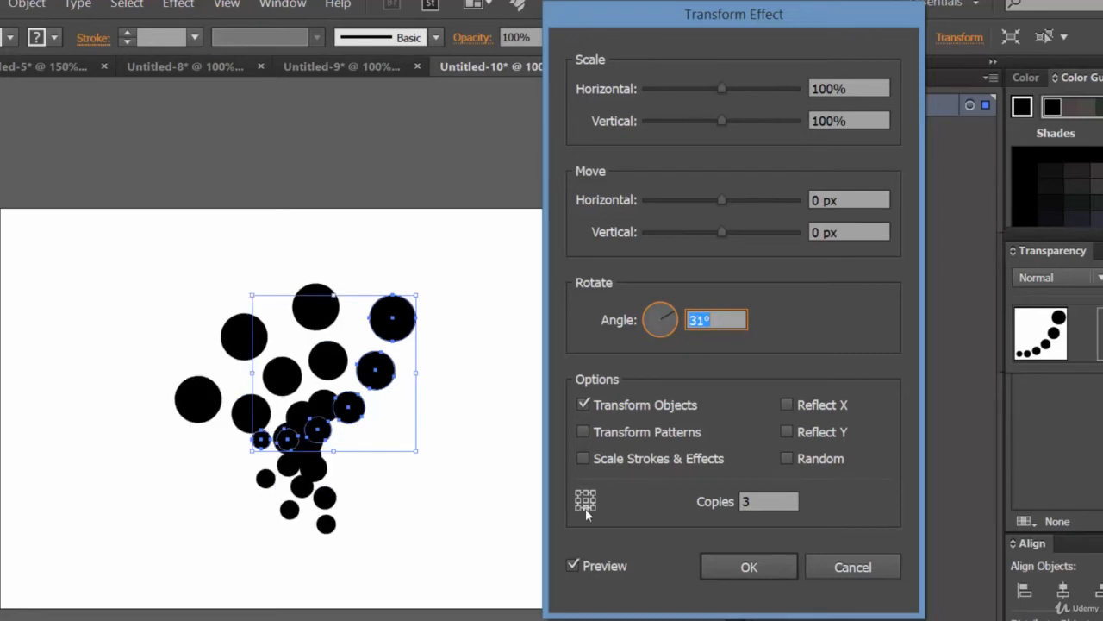
left_click(594, 508)
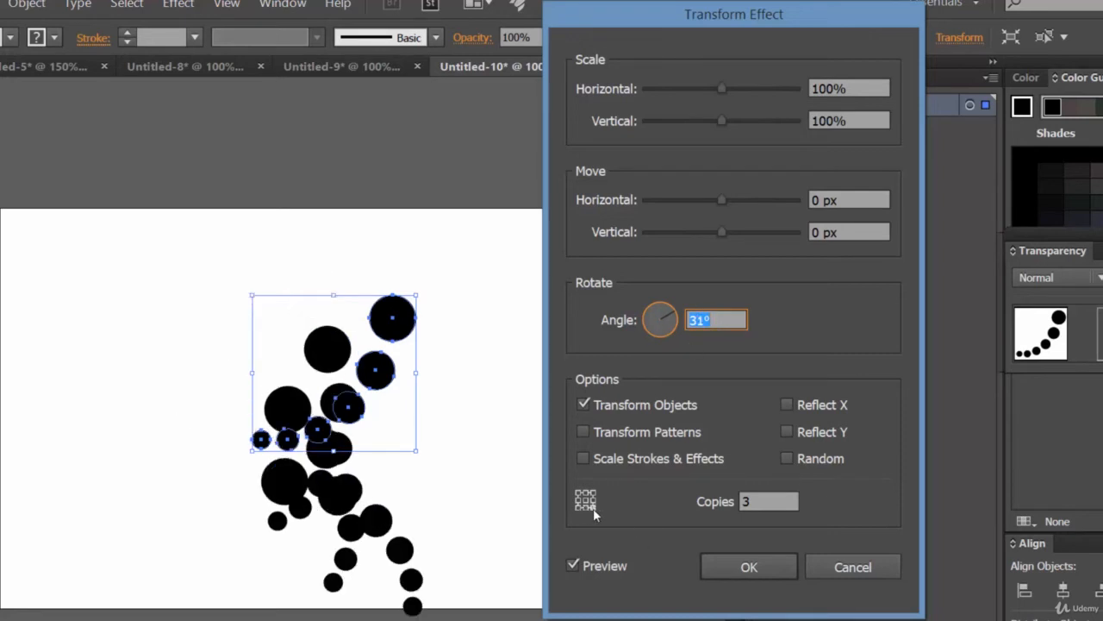
left_click(584, 507)
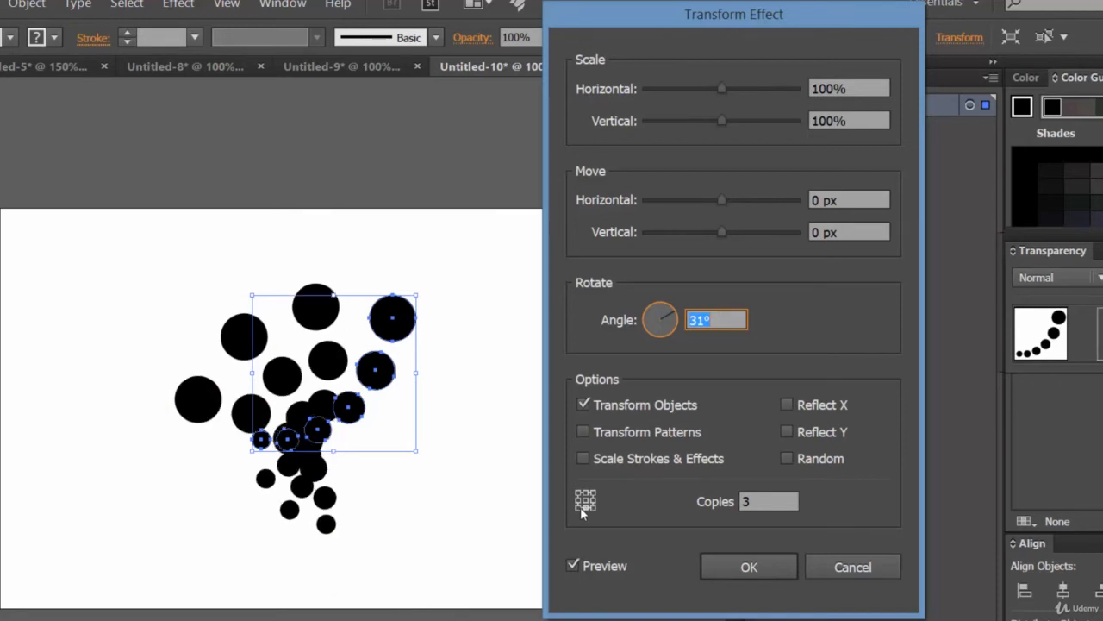
left_click(580, 507)
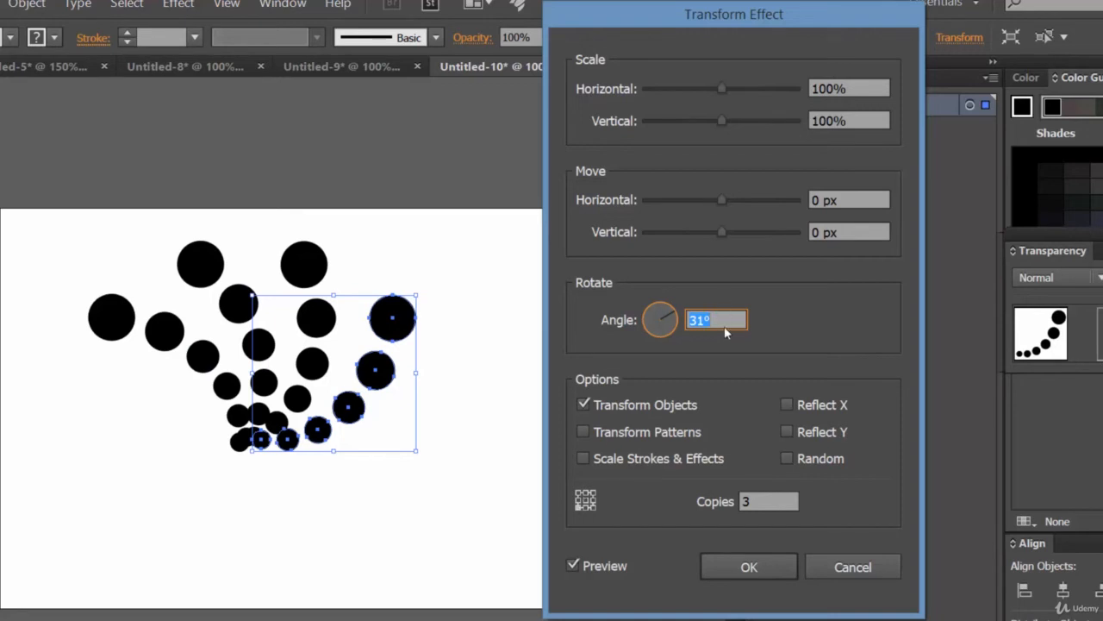
- Reduce the copies to 2, offset them 36 px horizontally and -7 px vertically, and apply the Transform effect
left_click(767, 501)
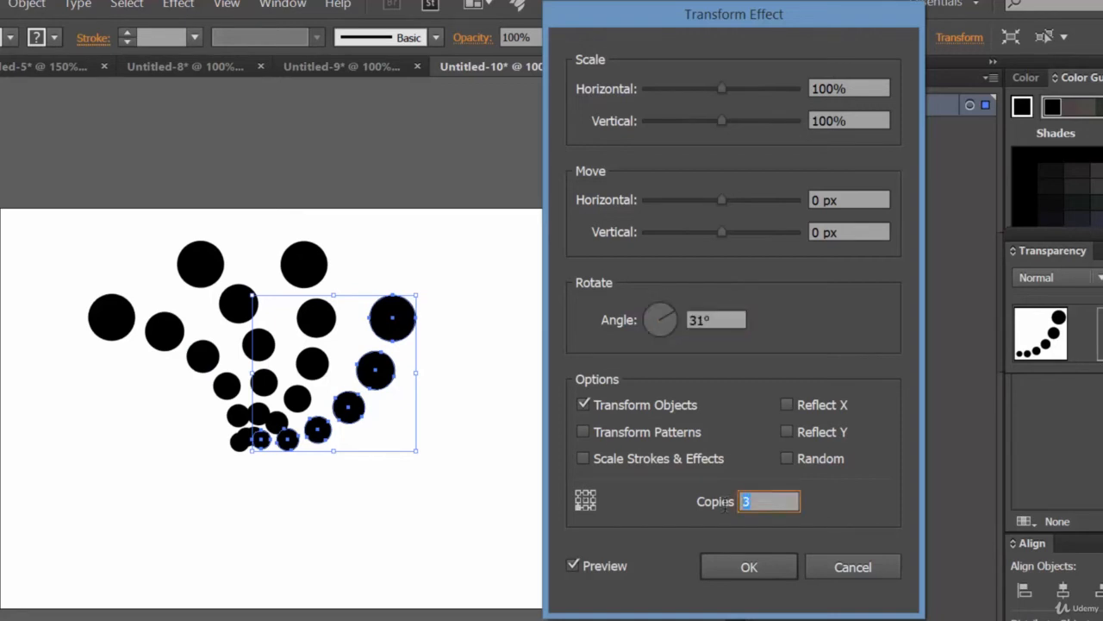
type("2")
left_click(739, 320)
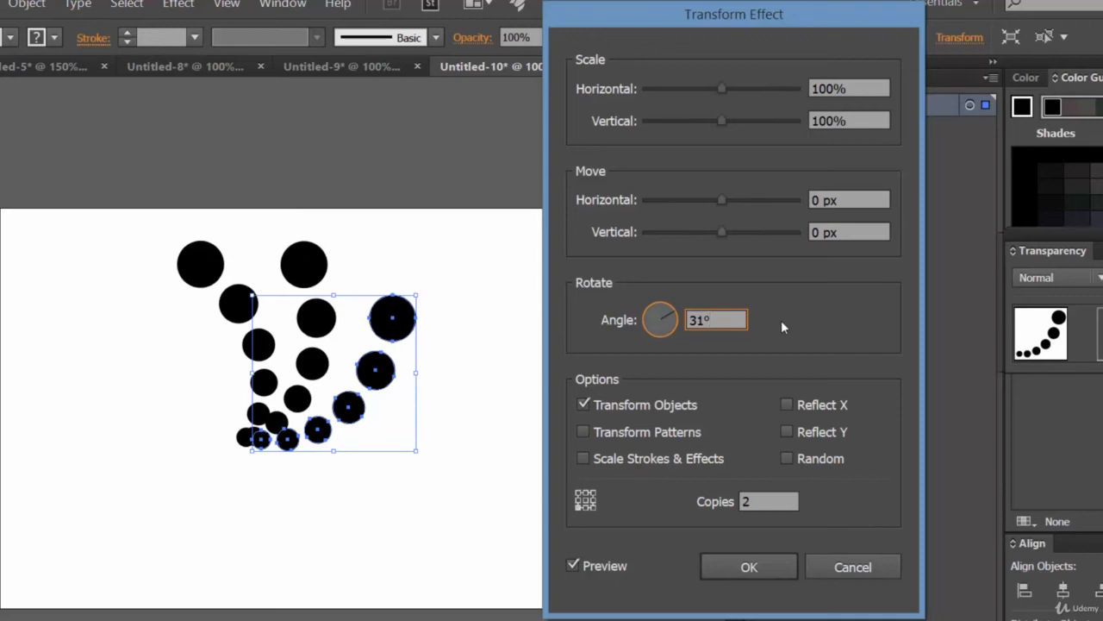
left_click_drag(722, 202, 717, 233)
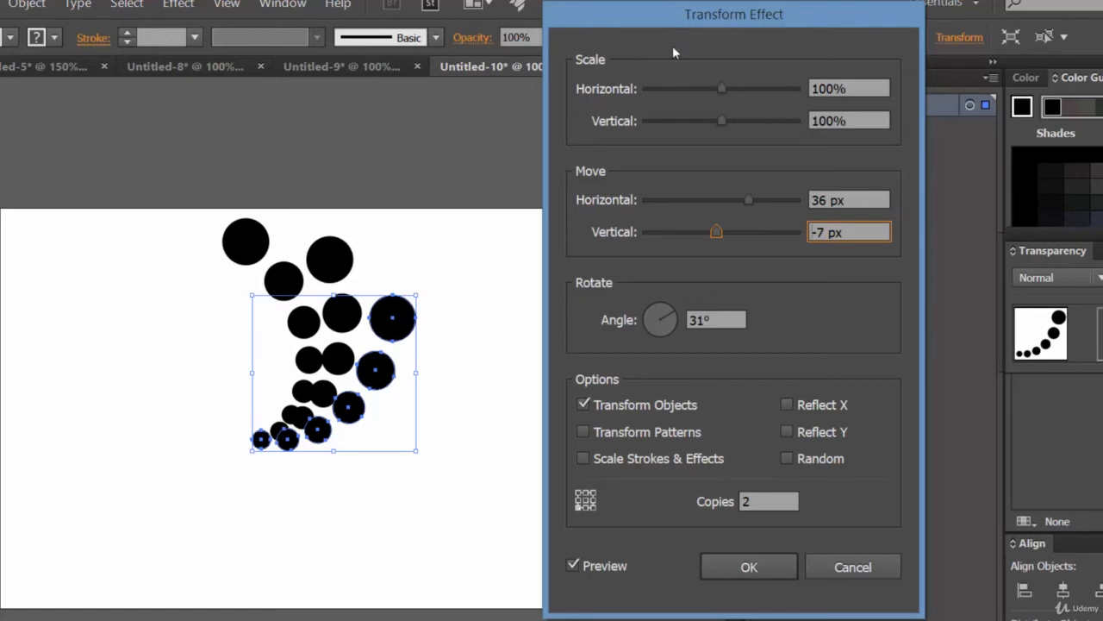
left_click(747, 569)
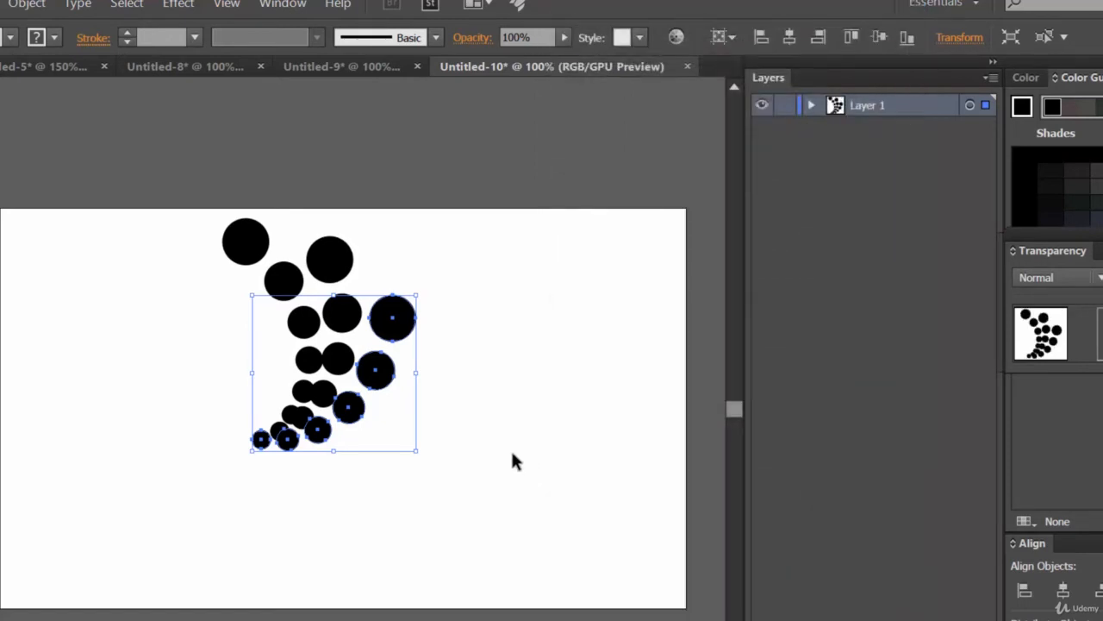
- Expand the appearance of the fanned circles and move the whole group toward the middle of the artboard
left_click(27, 4)
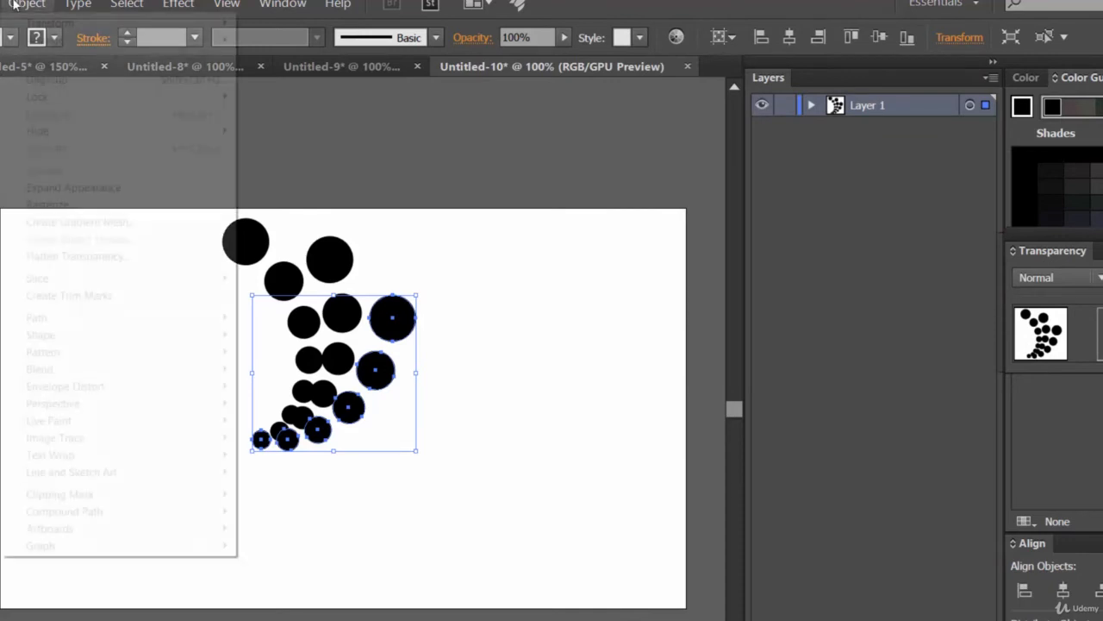
left_click(74, 188)
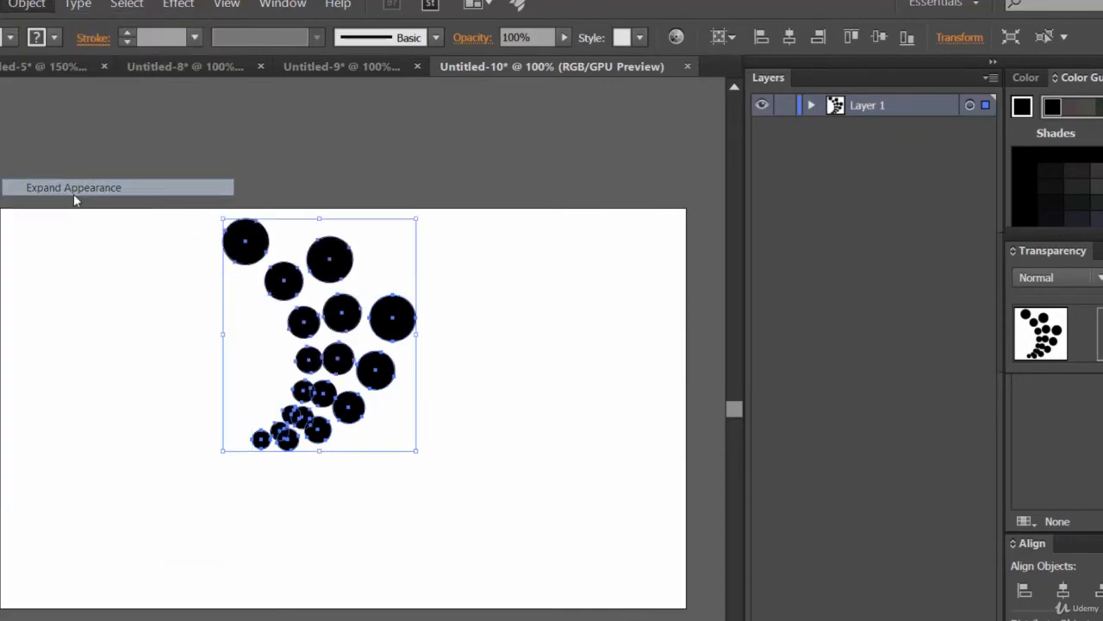
left_click(569, 372)
key("ctrl+a")
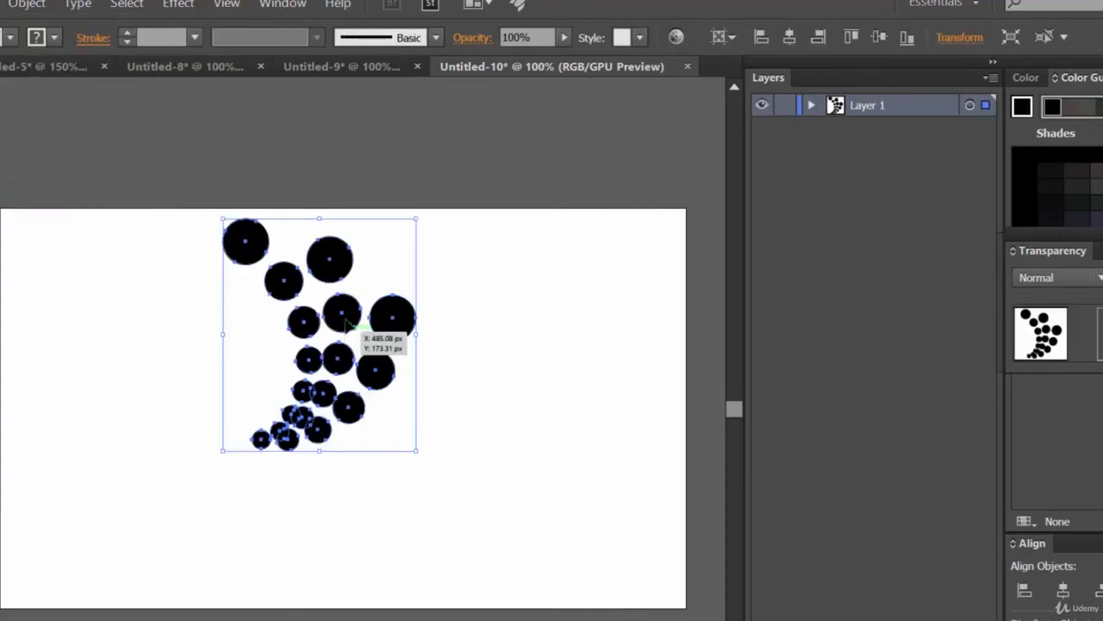
left_click_drag(349, 319, 465, 335)
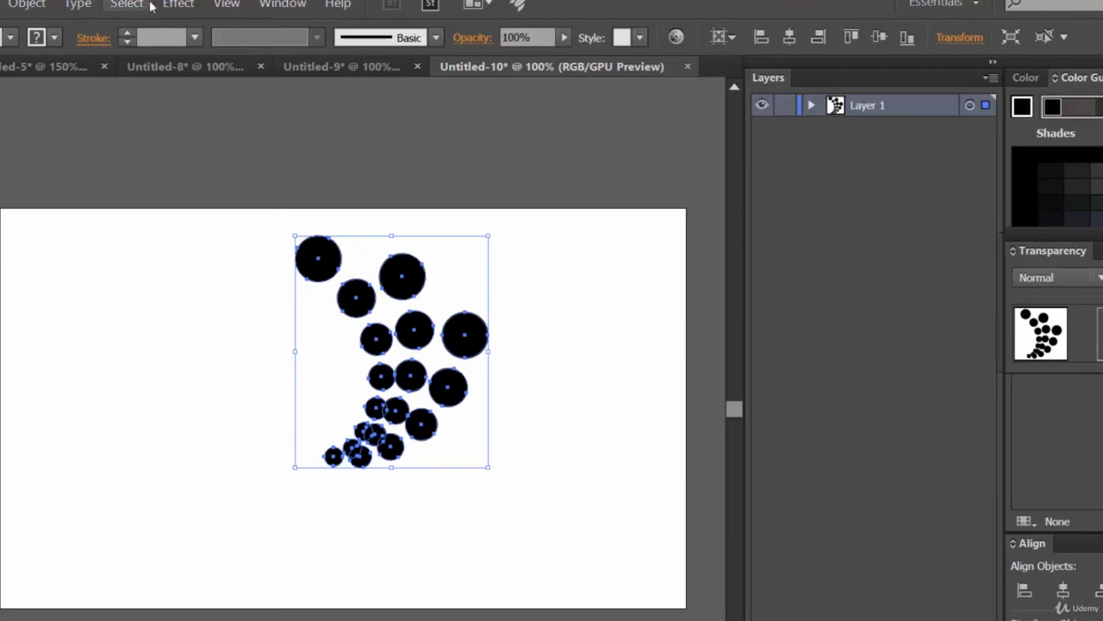
- Set up a Transform effect with preview that reflects 1 copy of the circles with Reflect X about the lower-left reference point
left_click(180, 4)
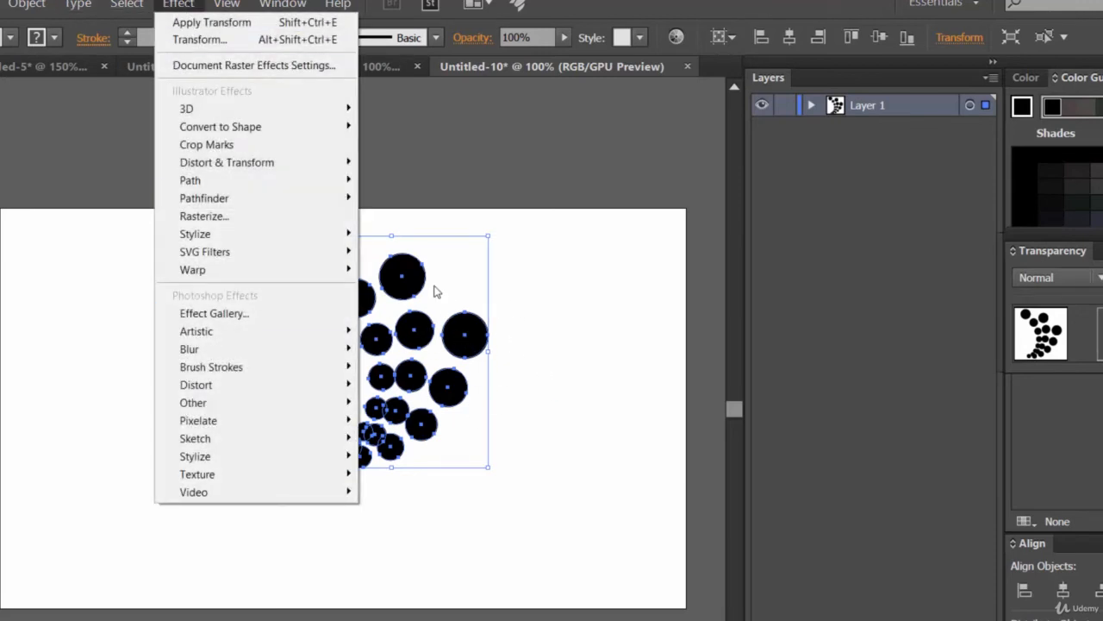
mouse_move(314, 159)
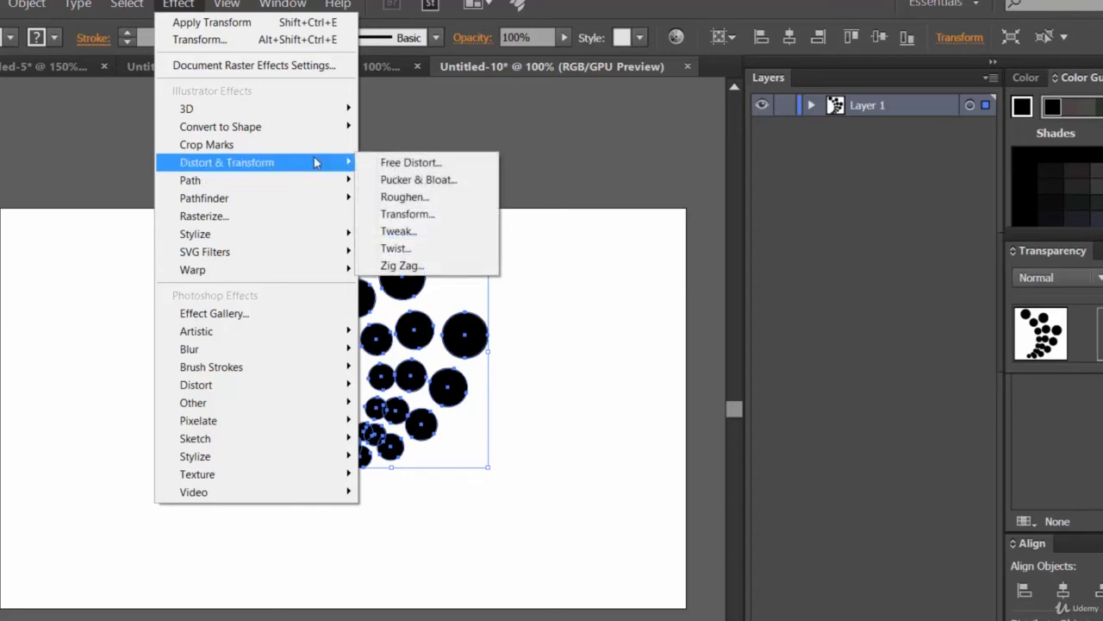
left_click(403, 213)
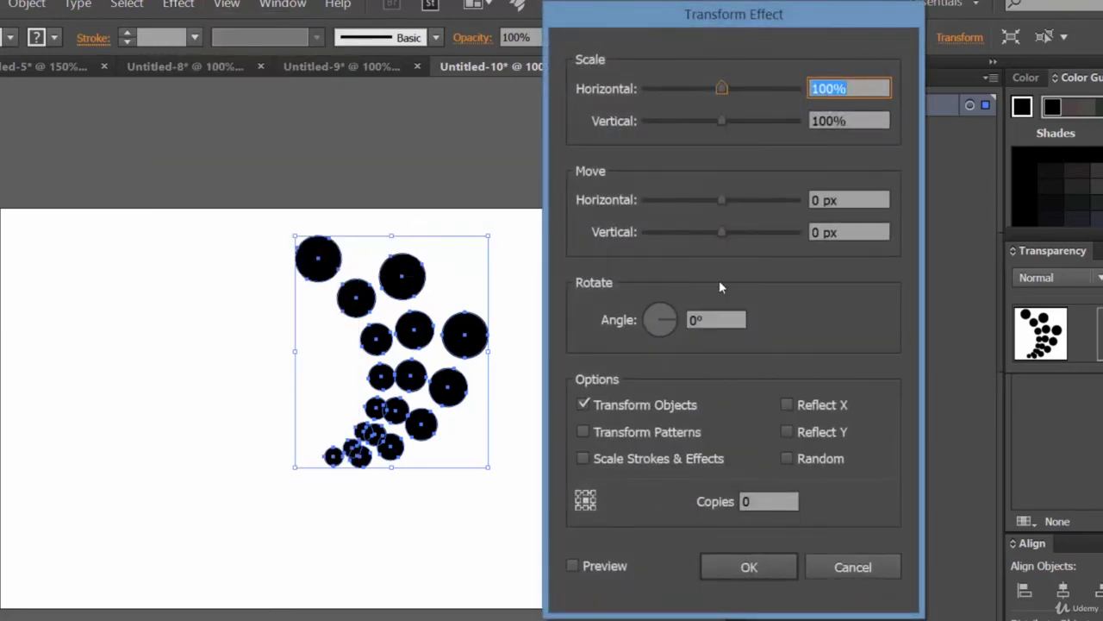
left_click(819, 410)
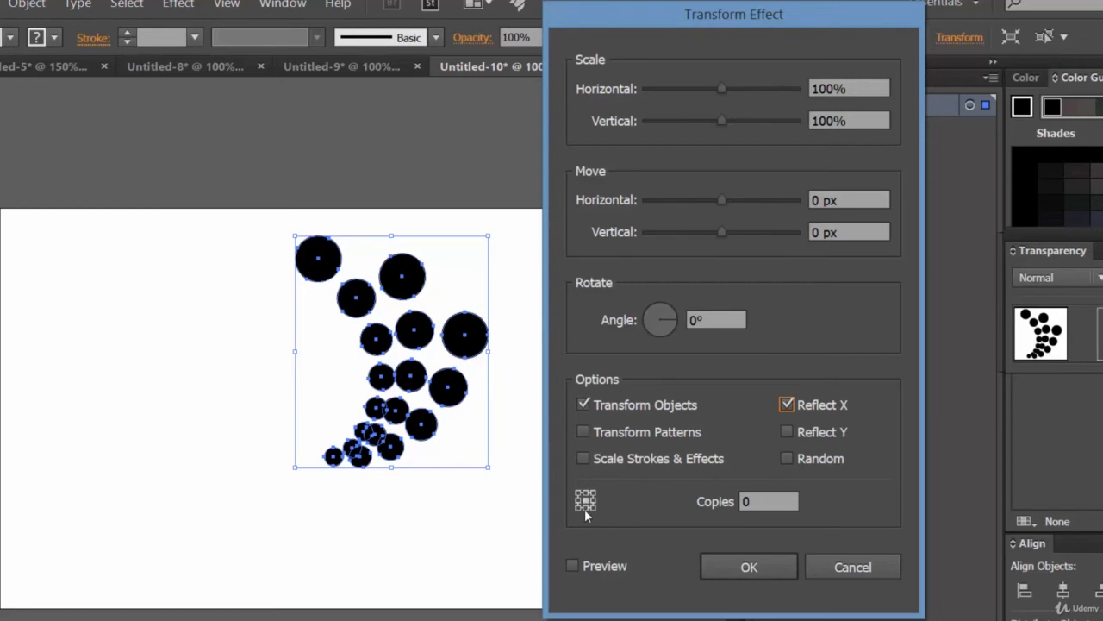
left_click(606, 570)
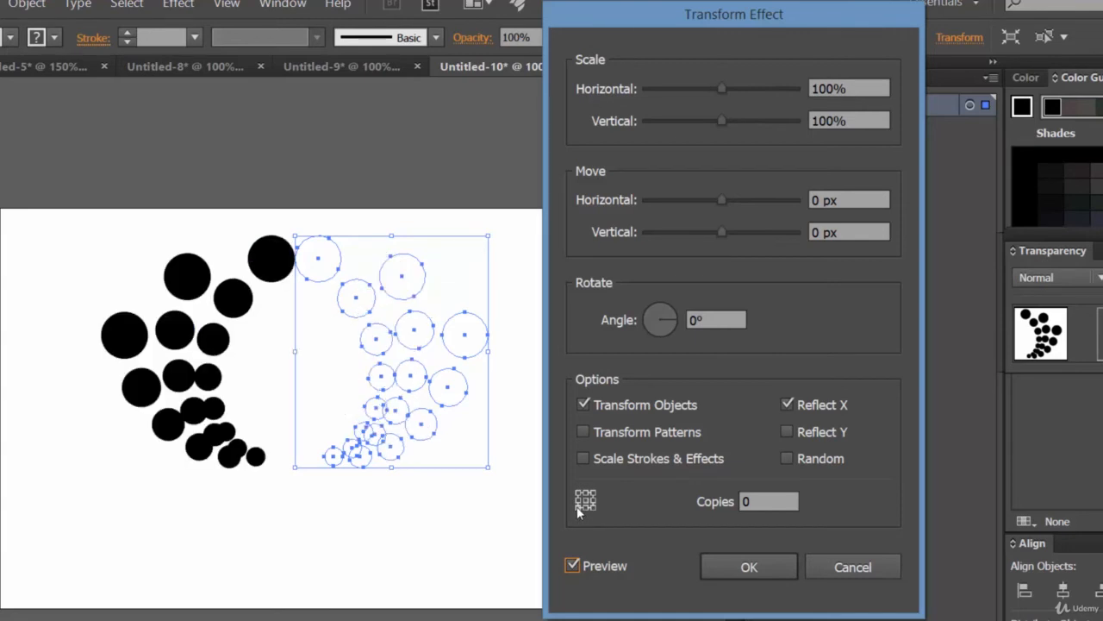
left_click(760, 501)
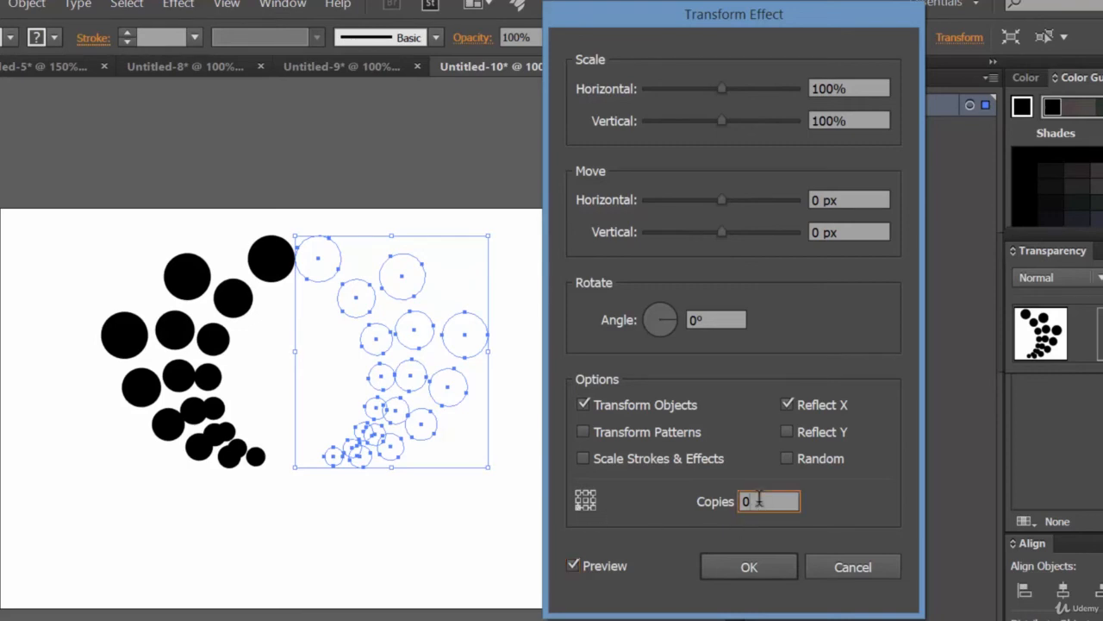
key("Up")
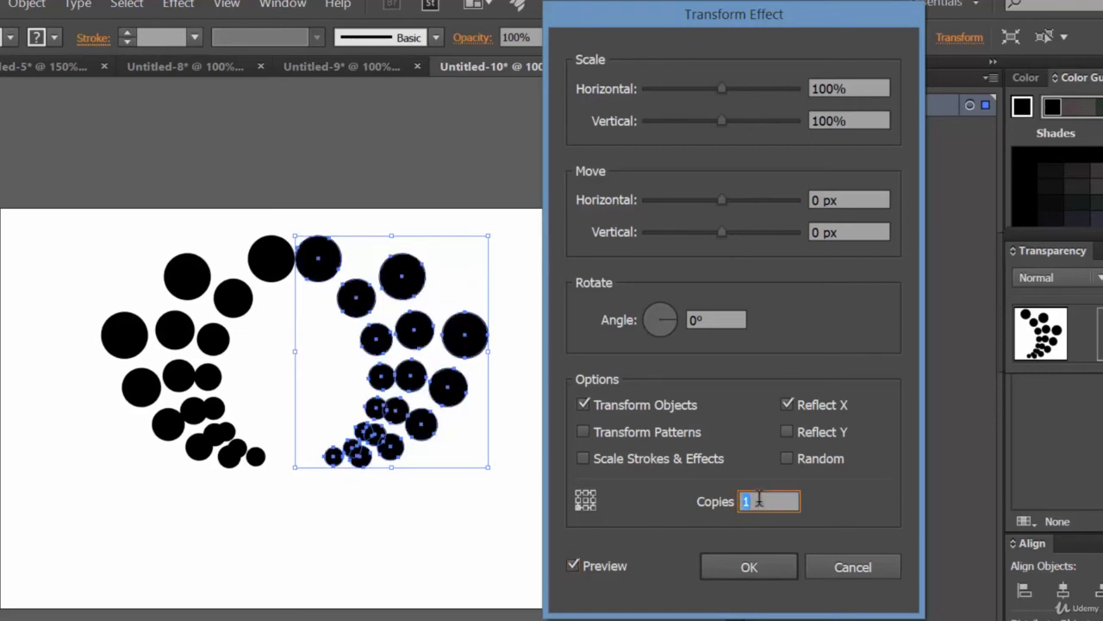
- Set the reflected copy's rotation angle to 20° and apply the Transform effect
left_click(728, 319)
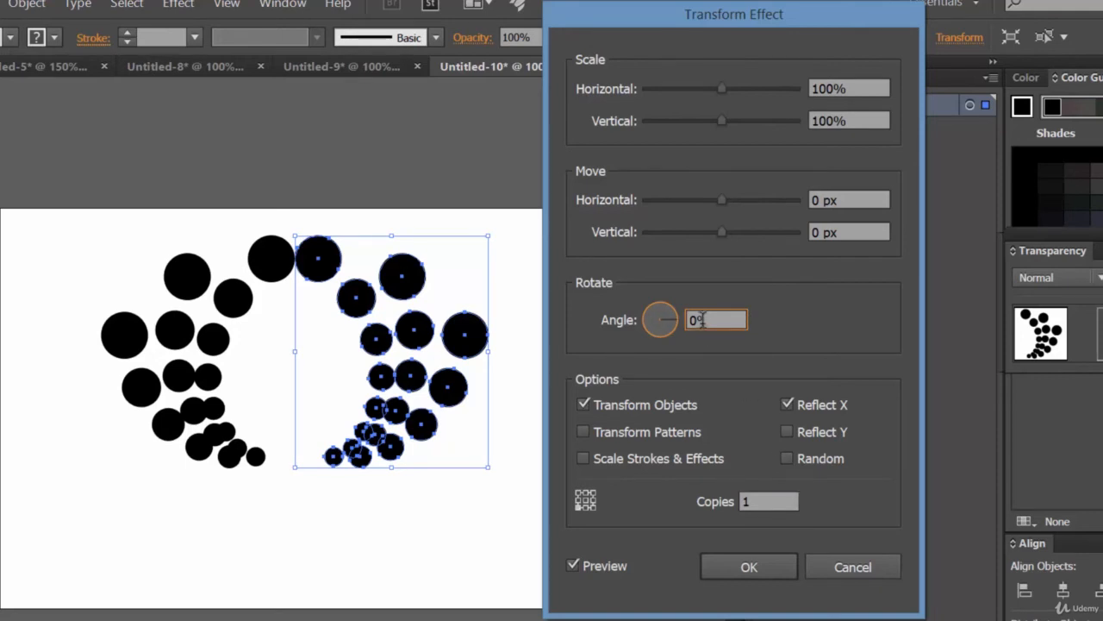
key("Up")
key("Up")
key("Up")
key("Up")
key("Up")
key("Up")
key("Up")
key("Up")
key("Up")
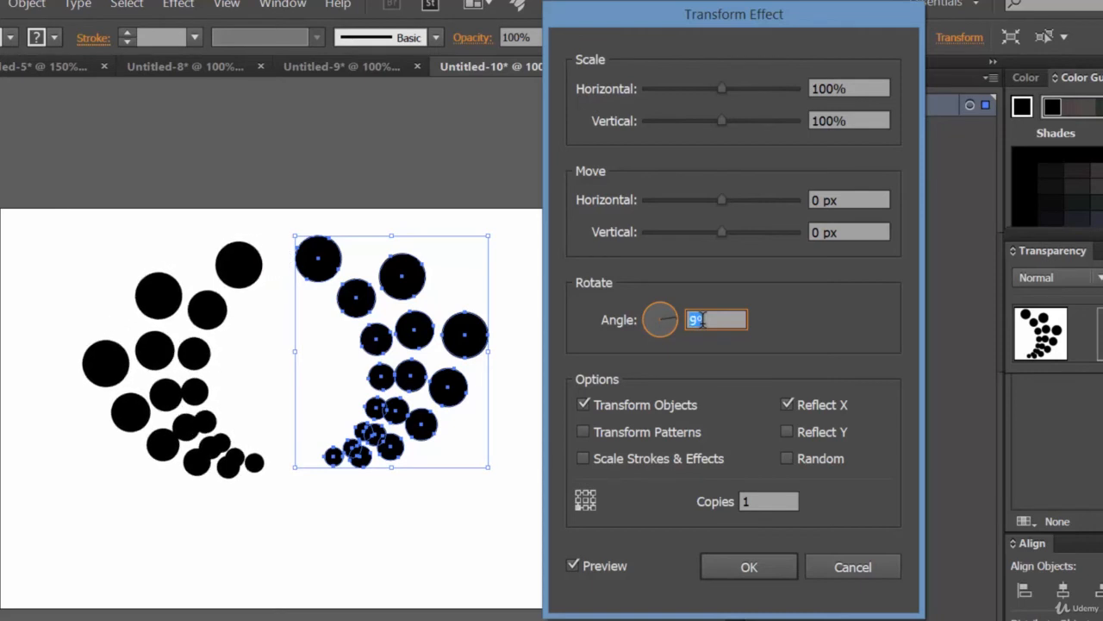
key("Up")
key("Up")
key("Up")
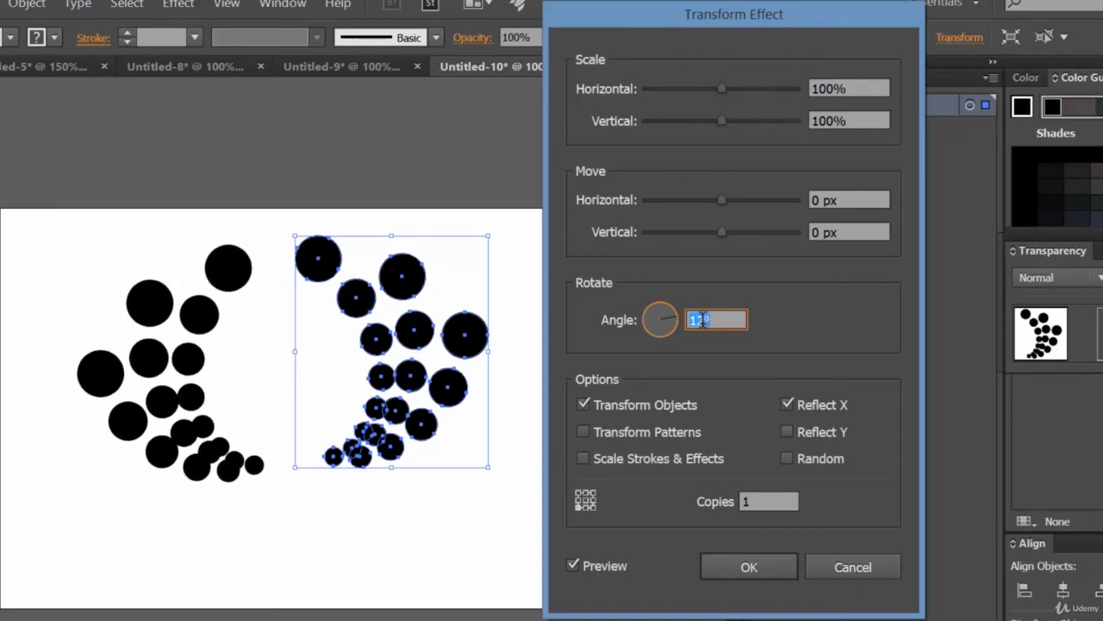
key("Up")
key("Up")
key("Up")
key("Up")
key("Up")
key("Up")
key("Up")
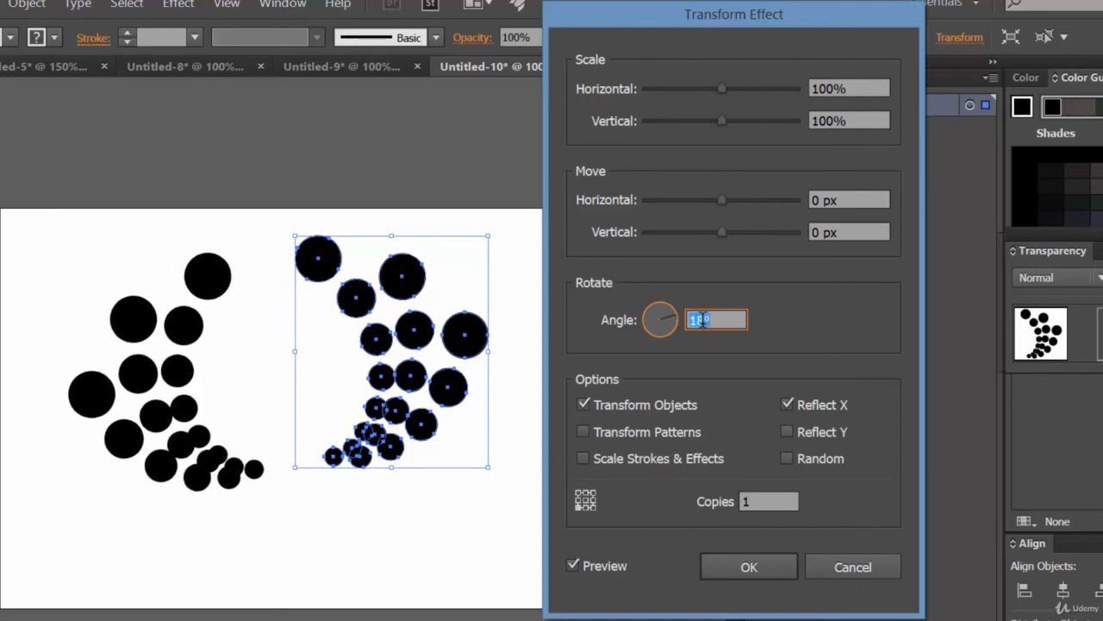
key("Up")
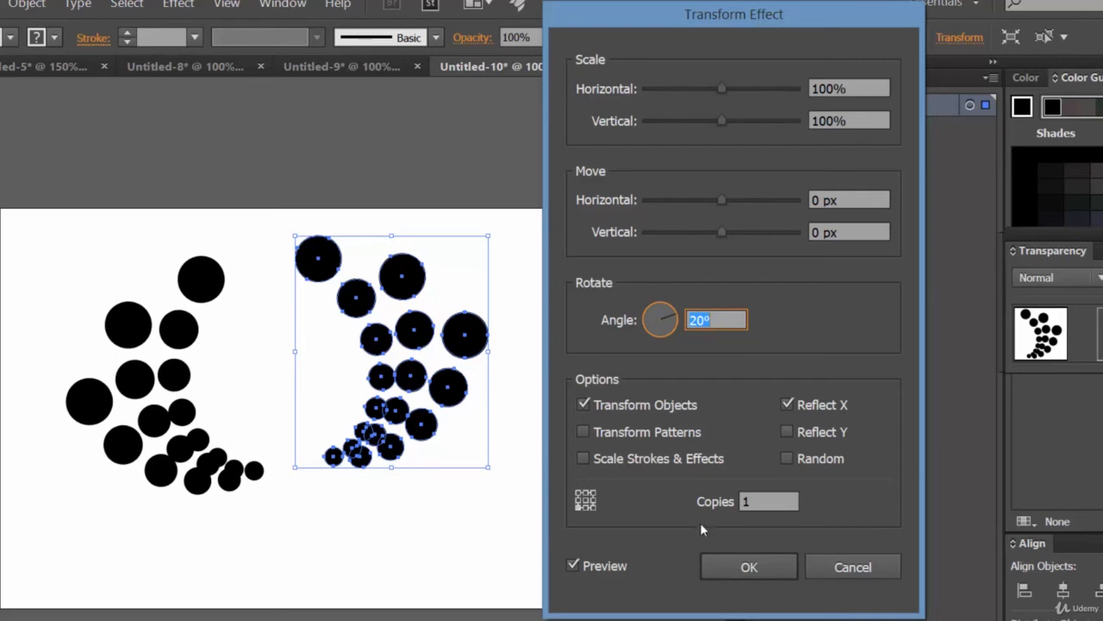
left_click(767, 499)
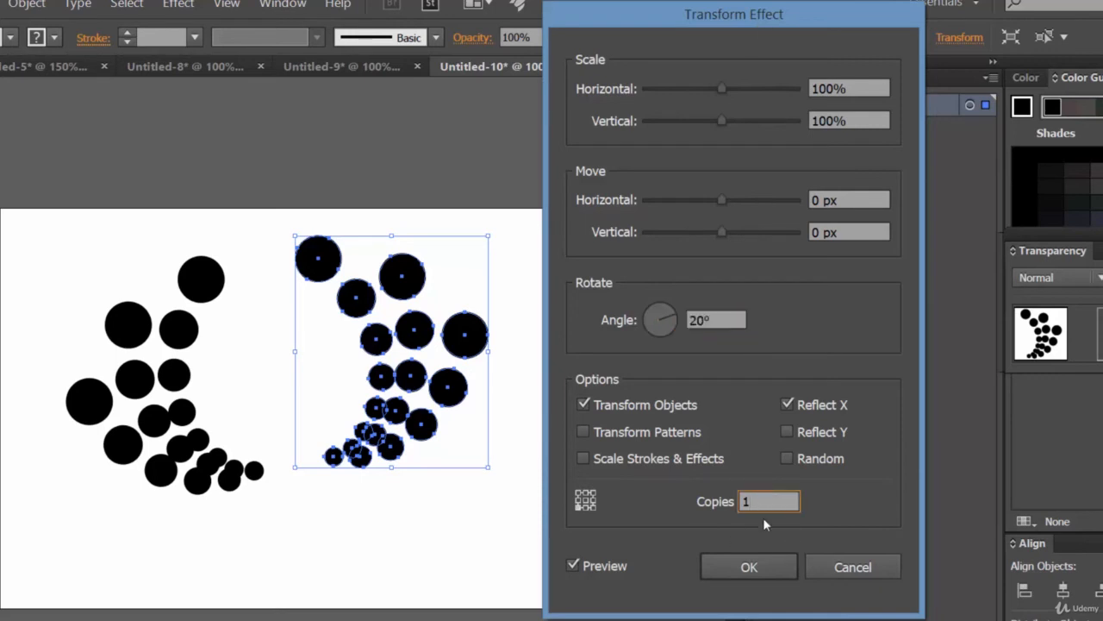
left_click(756, 577)
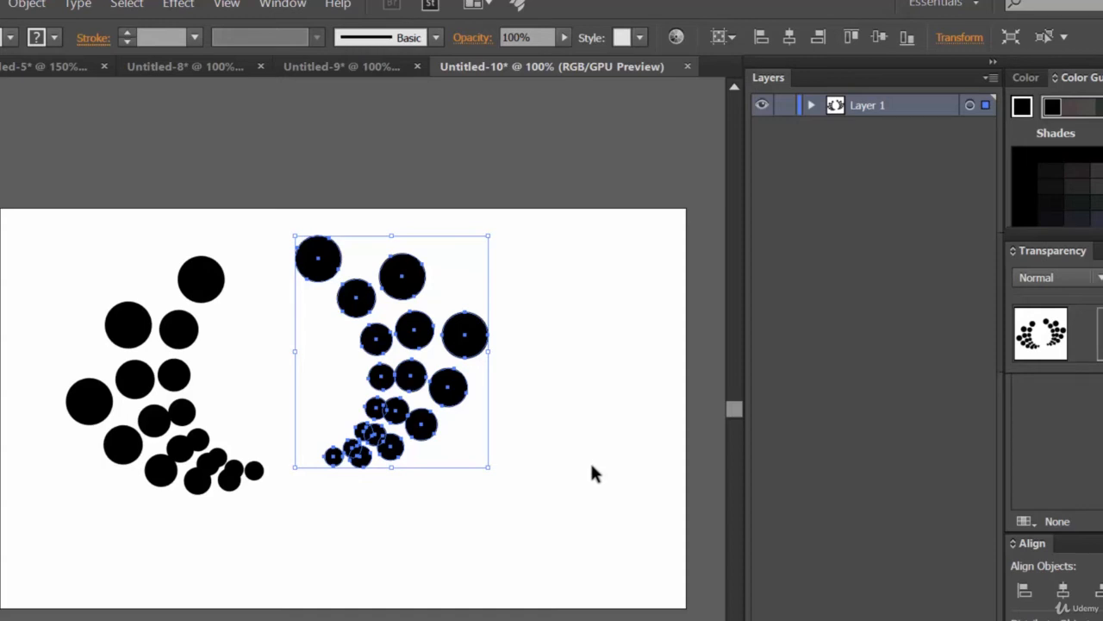
- Expand the appearance of the circles and their reflected copy into real shapes
left_click_drag(592, 466, 163, 399)
left_click(26, 5)
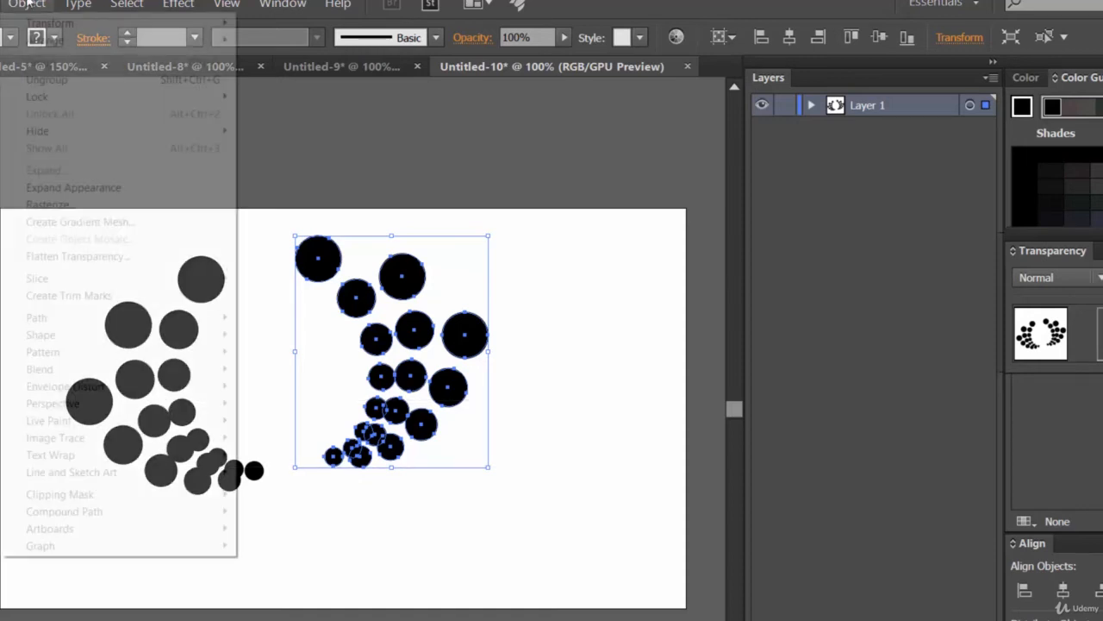
left_click(76, 184)
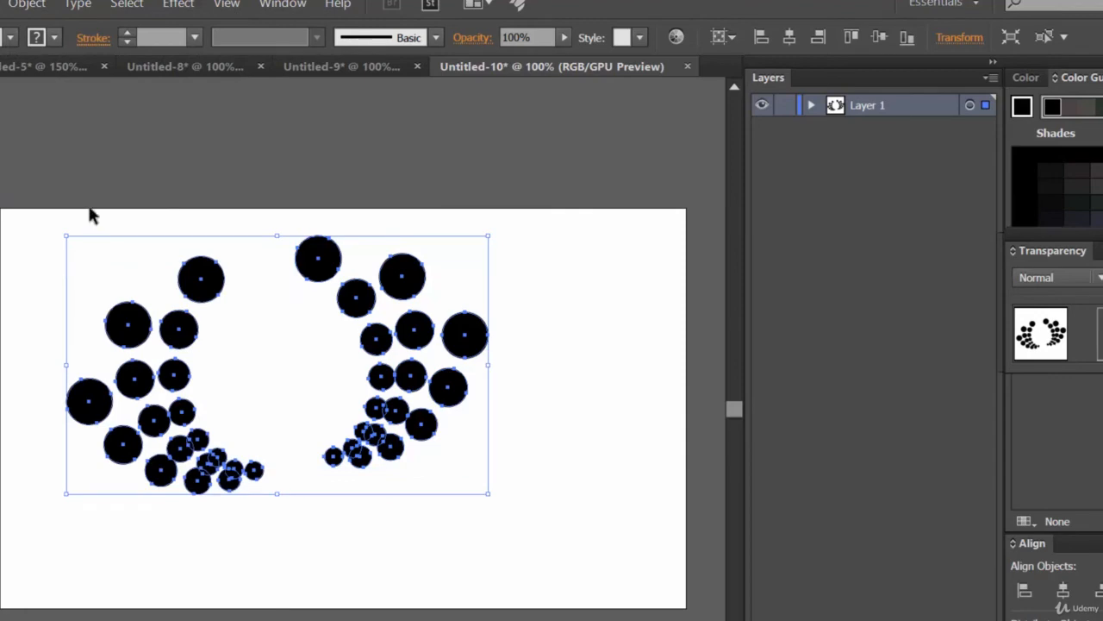
- Move both circle wings fully onto the artboard and rotate them clockwise until the two halves stand level
key("v")
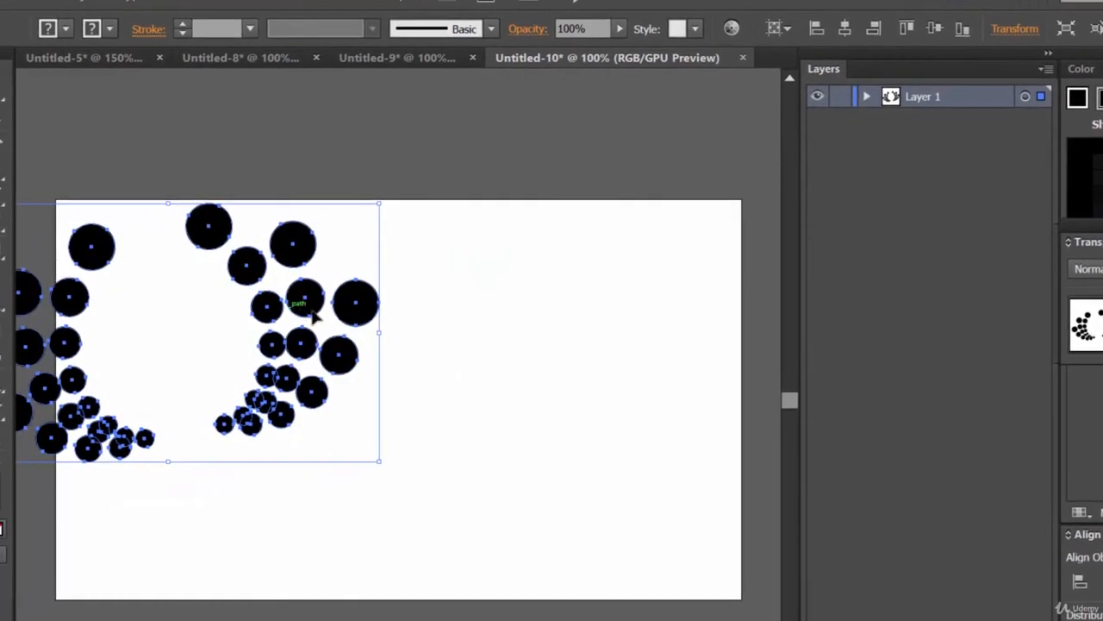
left_click_drag(295, 309, 474, 336)
left_click_drag(558, 233, 600, 274)
left_click_drag(490, 307, 467, 290)
left_click_drag(571, 268, 568, 259)
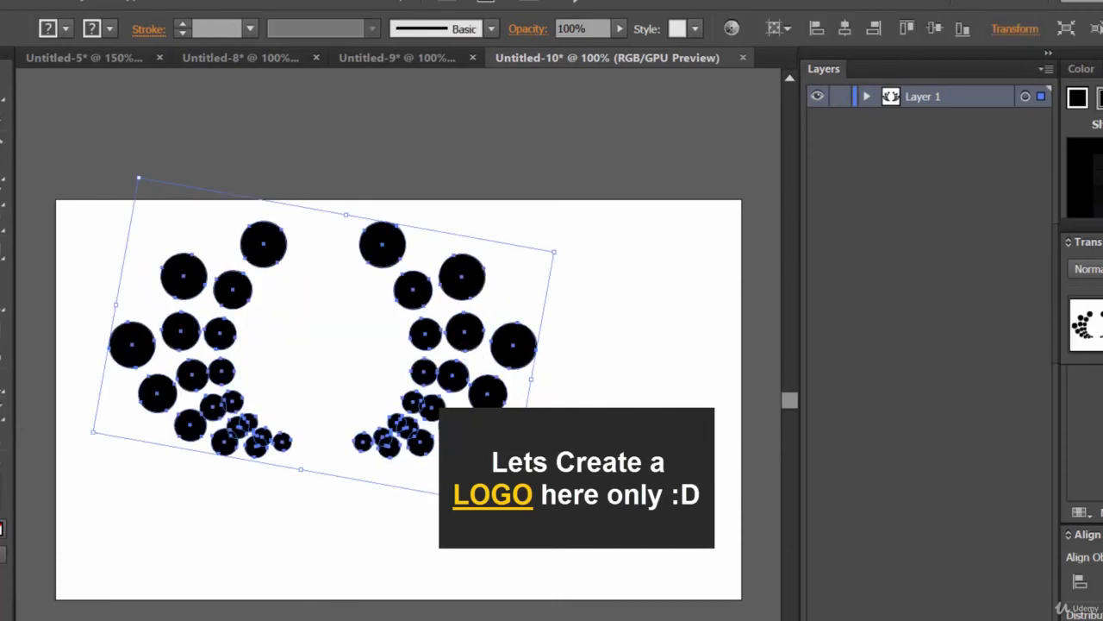
- Scale the two-winged circle artwork down to a small emblem in the artboard's upper-left area and deselect it
left_click_drag(508, 506, 340, 335)
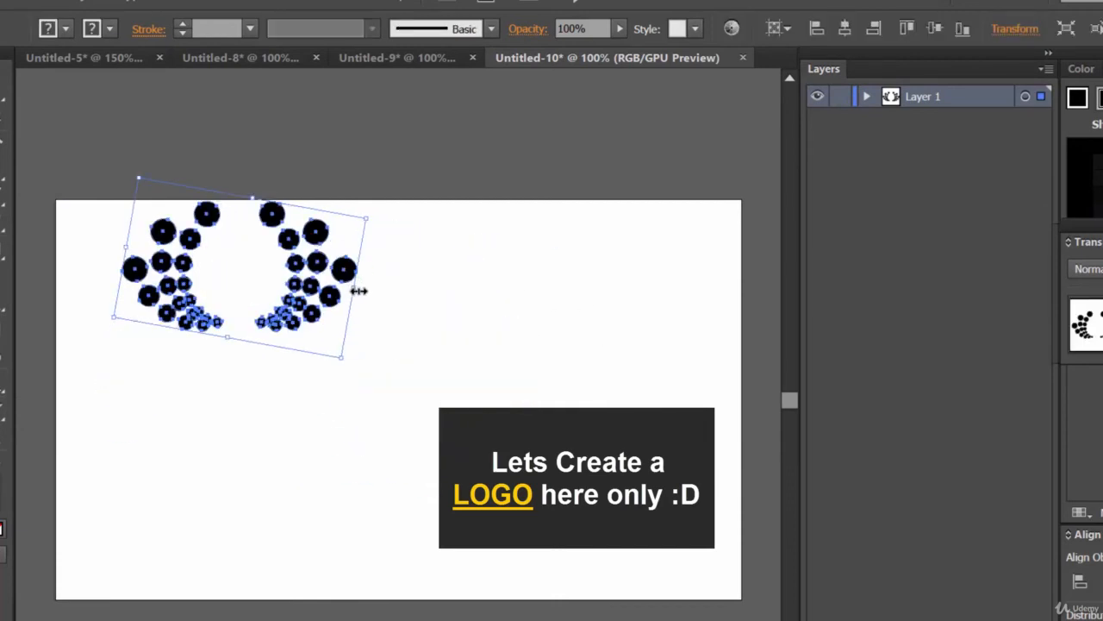
left_click_drag(362, 287, 269, 276)
left_click(256, 340)
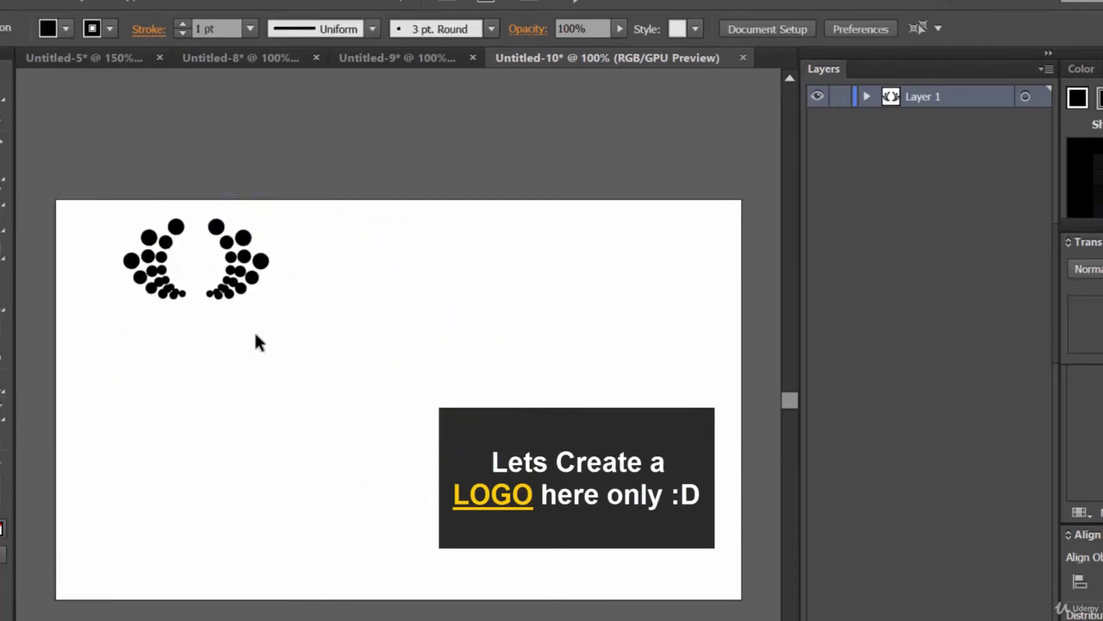
- Select all circles of the emblem's right wing and fill them with dark red
left_click(239, 270)
left_click(298, 349)
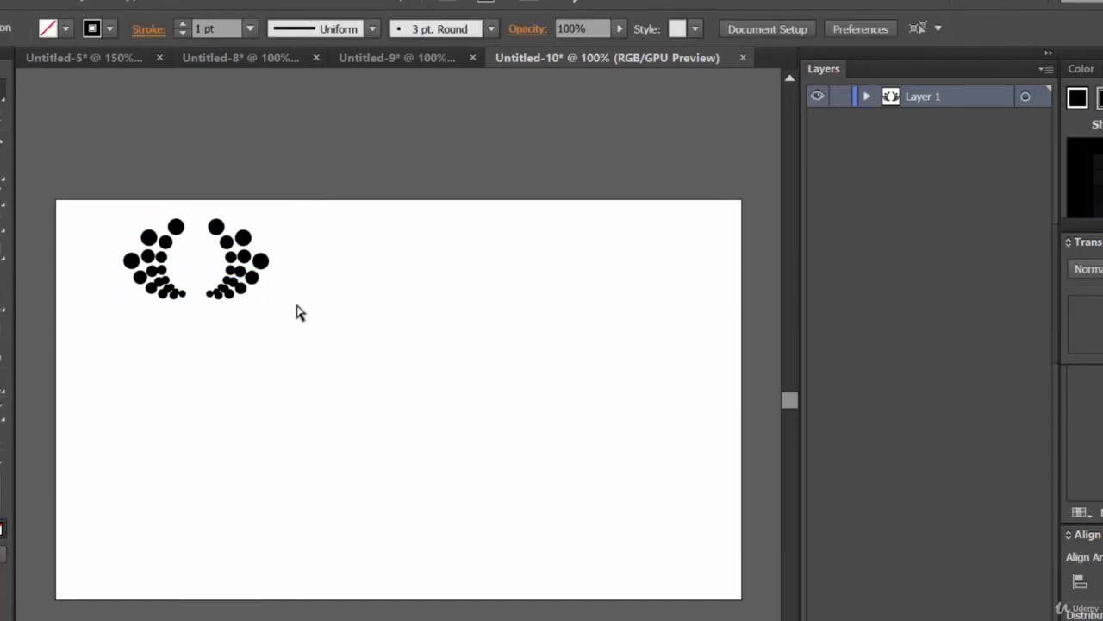
left_click_drag(298, 305, 197, 202)
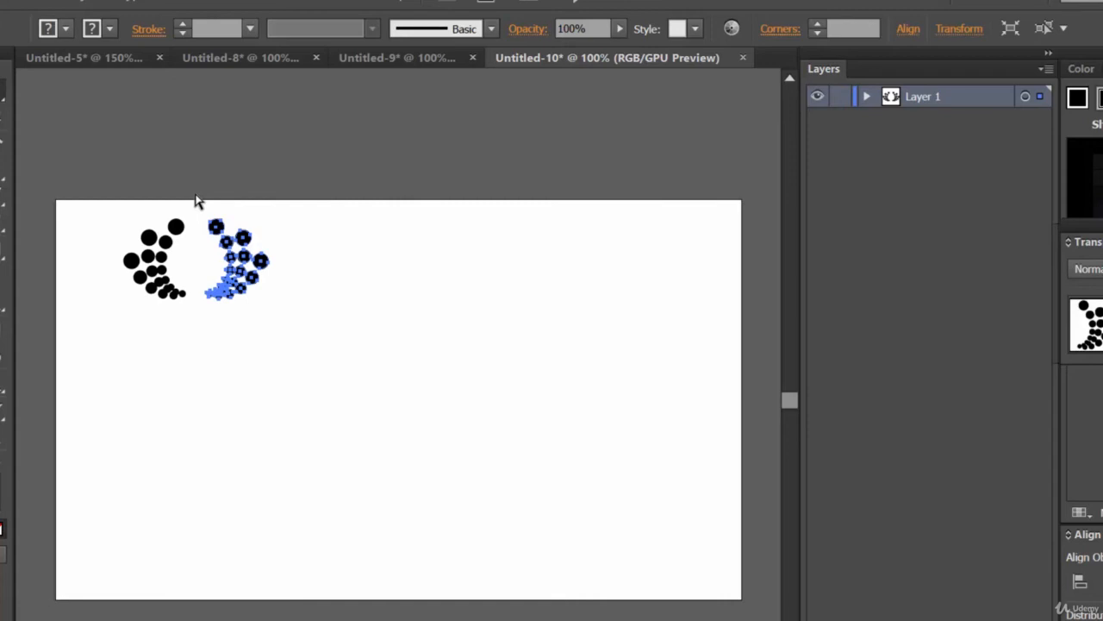
left_click(63, 29)
left_click(100, 67)
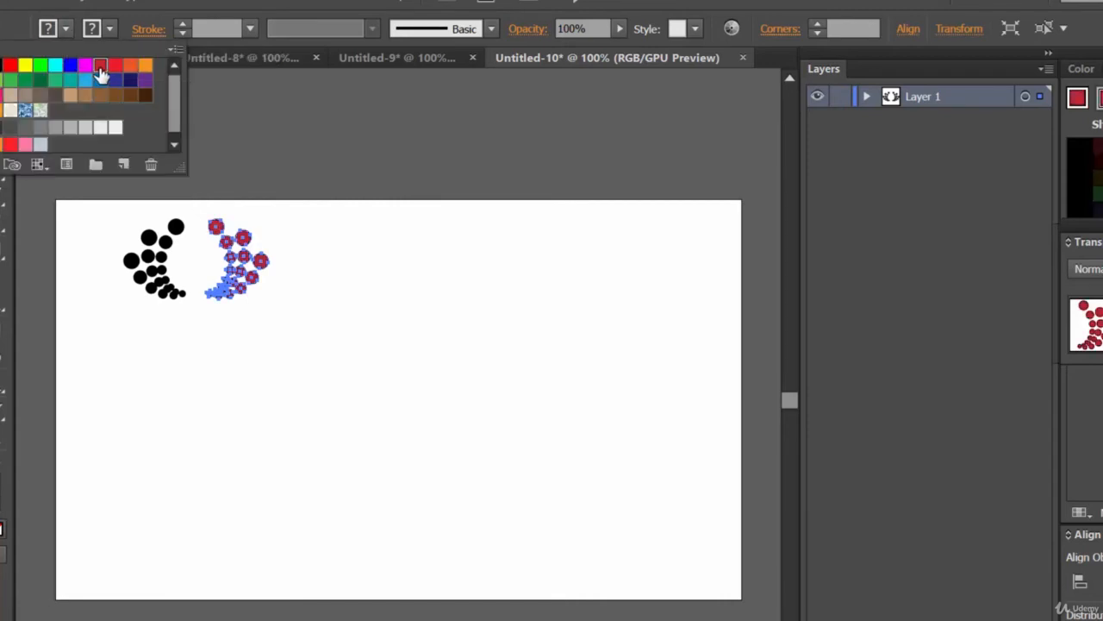
- Select all circles of the emblem's left wing, fill them with bright blue and deselect them
left_click(382, 323)
left_click(328, 372)
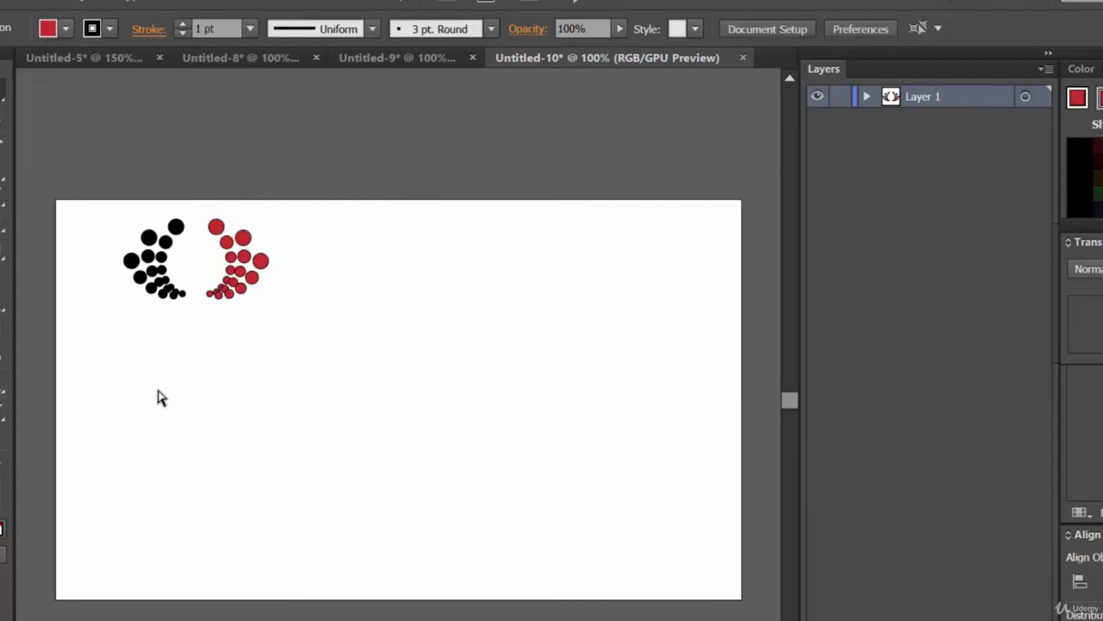
left_click_drag(197, 319, 106, 198)
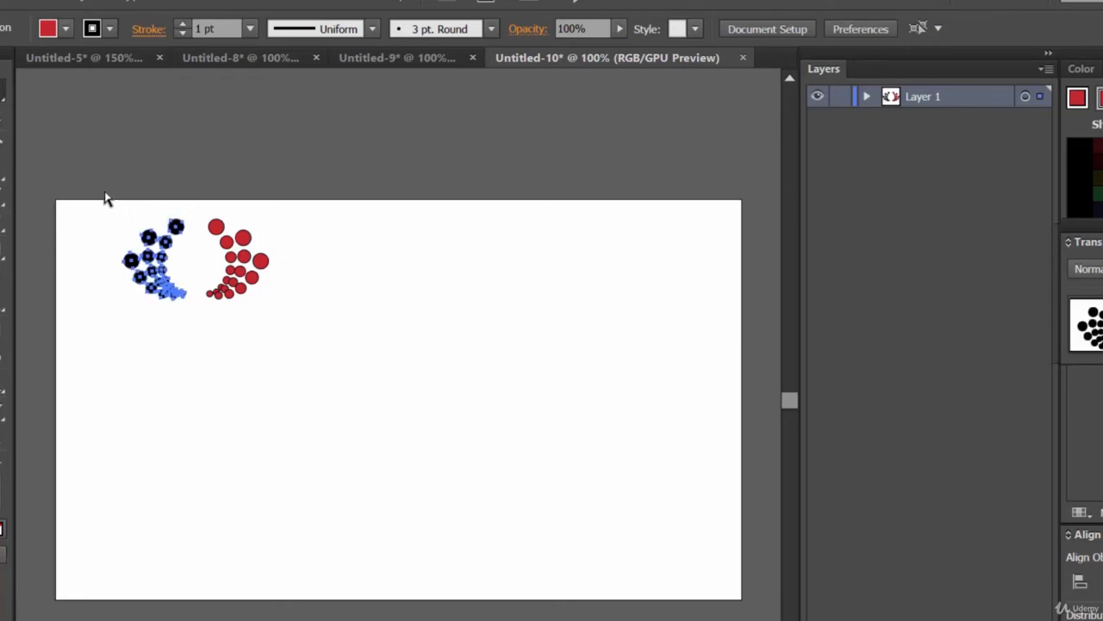
left_click(67, 30)
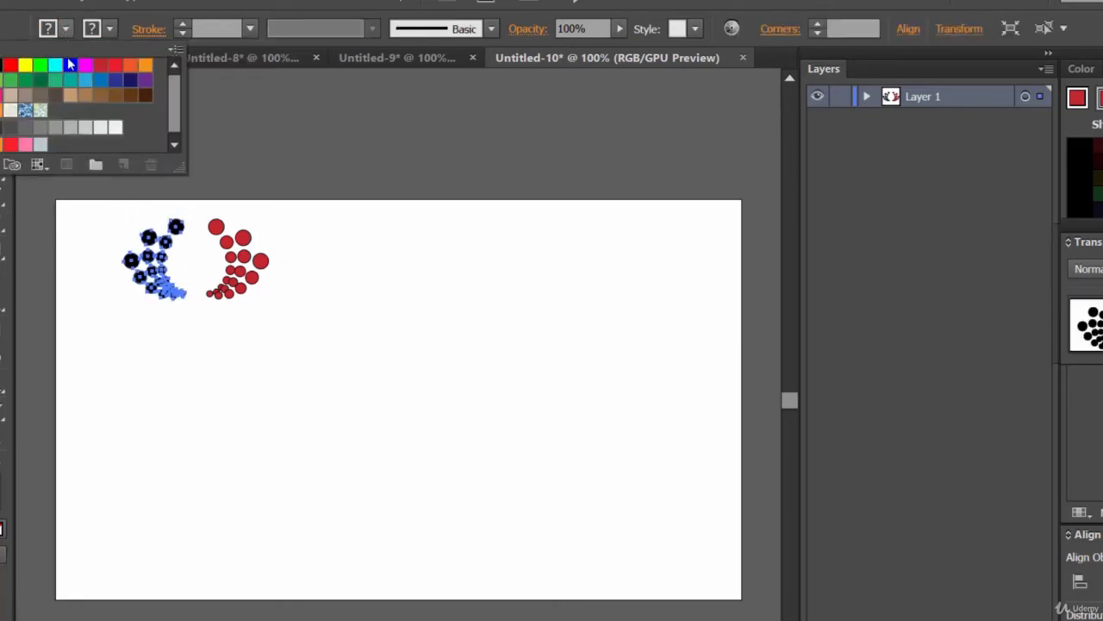
left_click(71, 65)
left_click(333, 369)
left_click(332, 369)
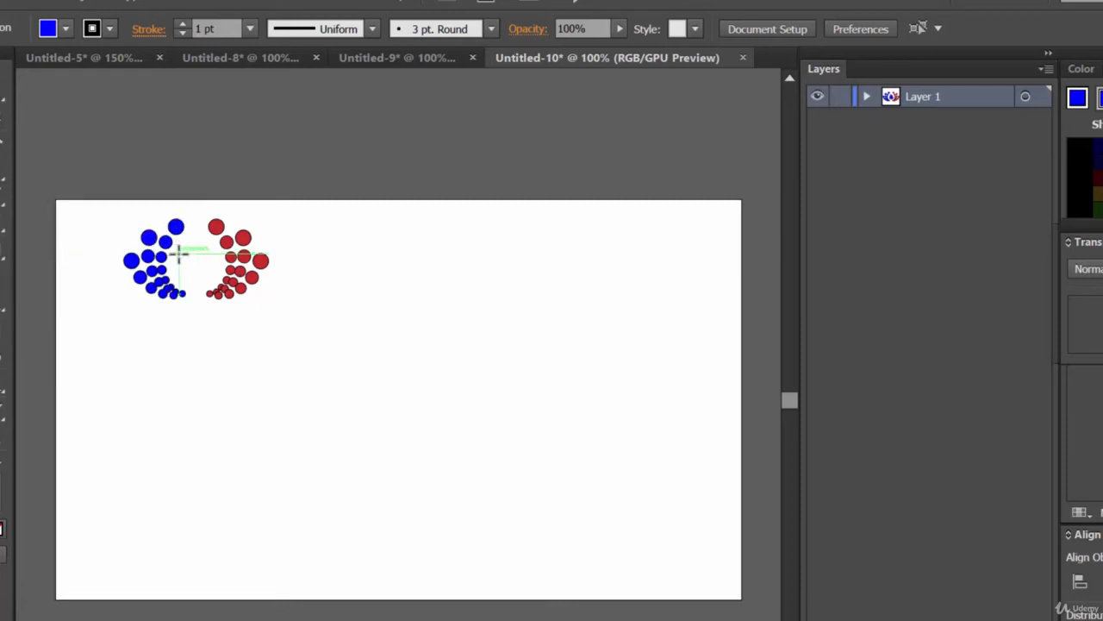
- Draw a narrow vertical ellipse between the two circle wings and move it up slightly to centre it in the gap
left_click_drag(190, 250, 200, 298)
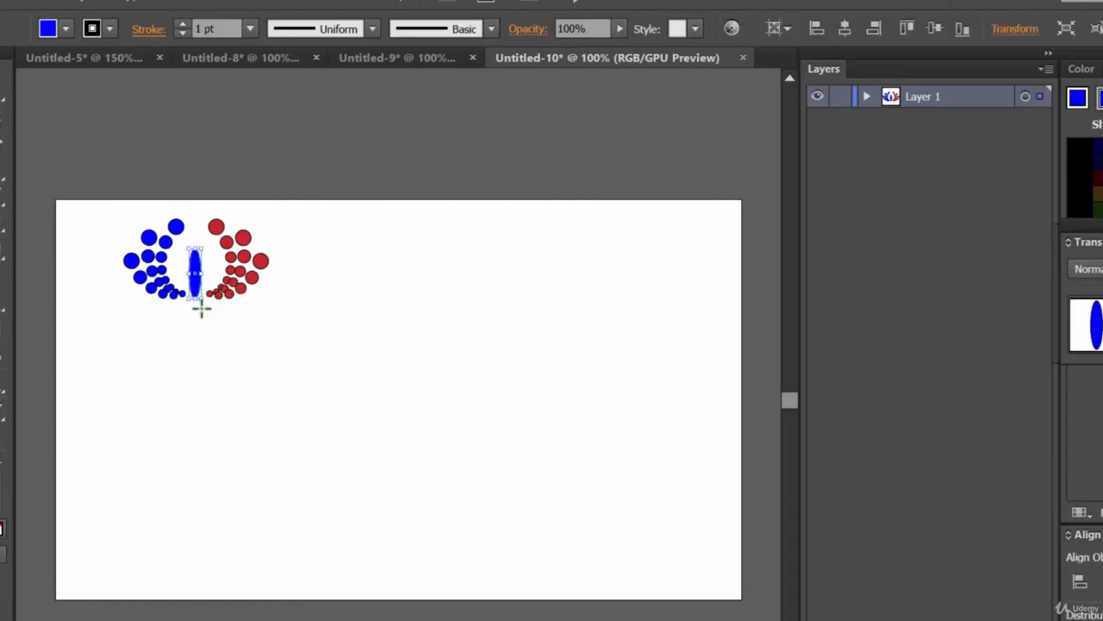
key("ctrl+equal")
key("ctrl+equal")
key("ctrl+equal")
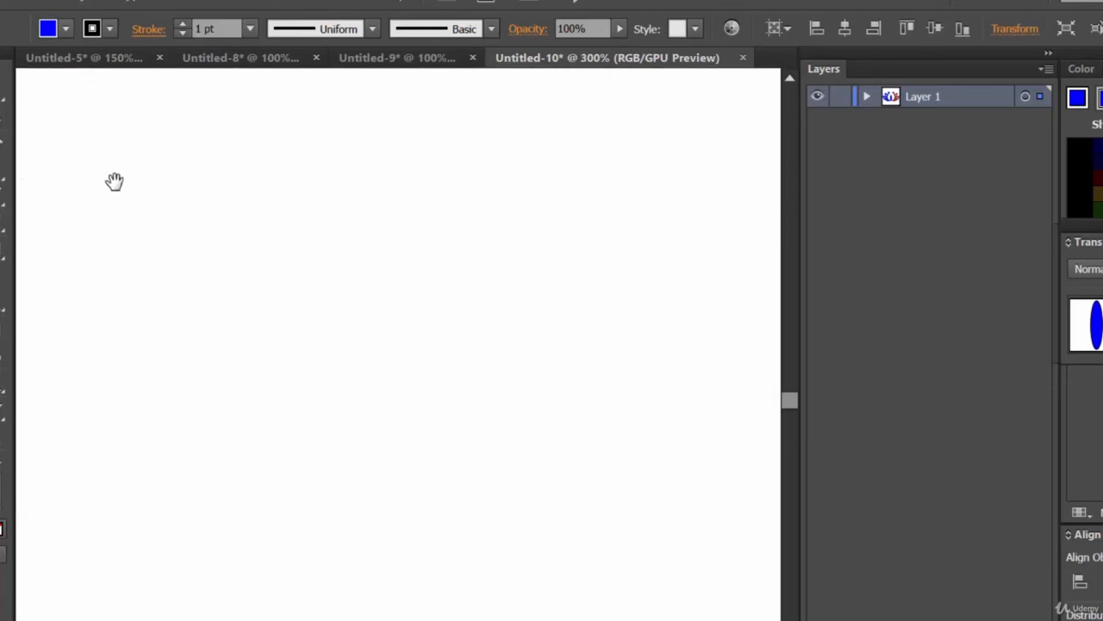
left_click_drag(113, 180, 583, 517)
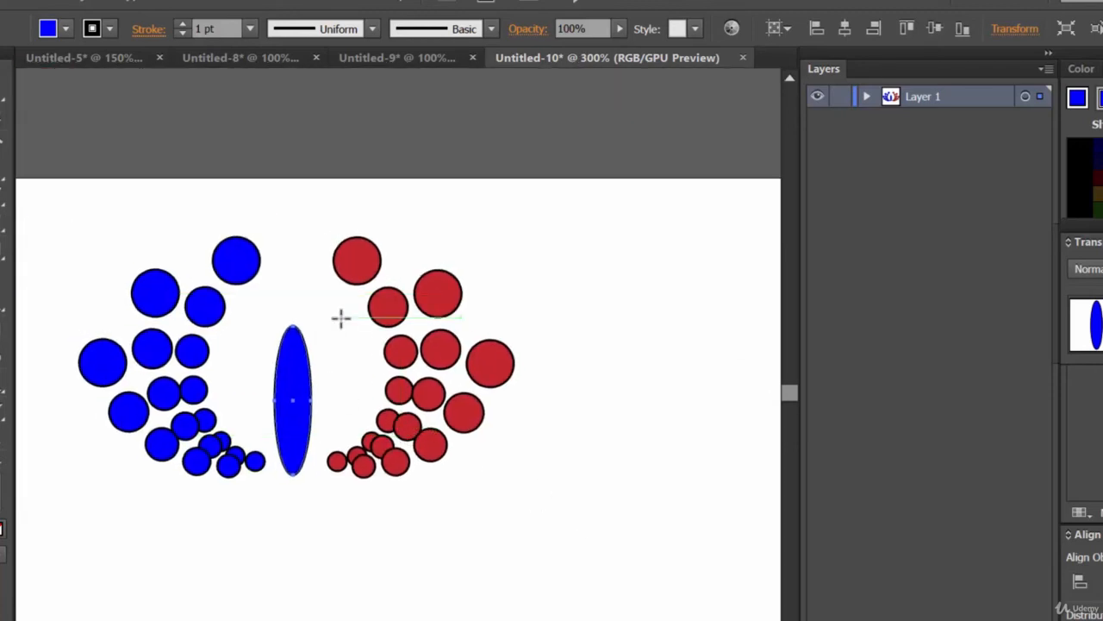
key("v")
left_click_drag(295, 377, 301, 345)
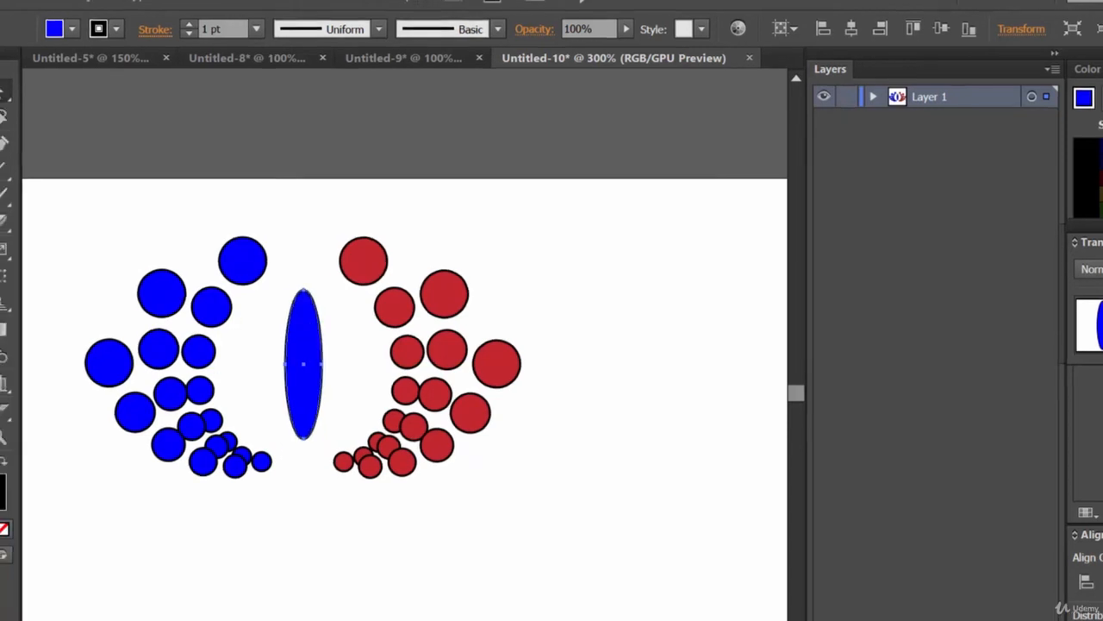
- Convert the top anchor point of the central ellipse into a sharp corner
left_click(23, 147)
left_click(118, 227)
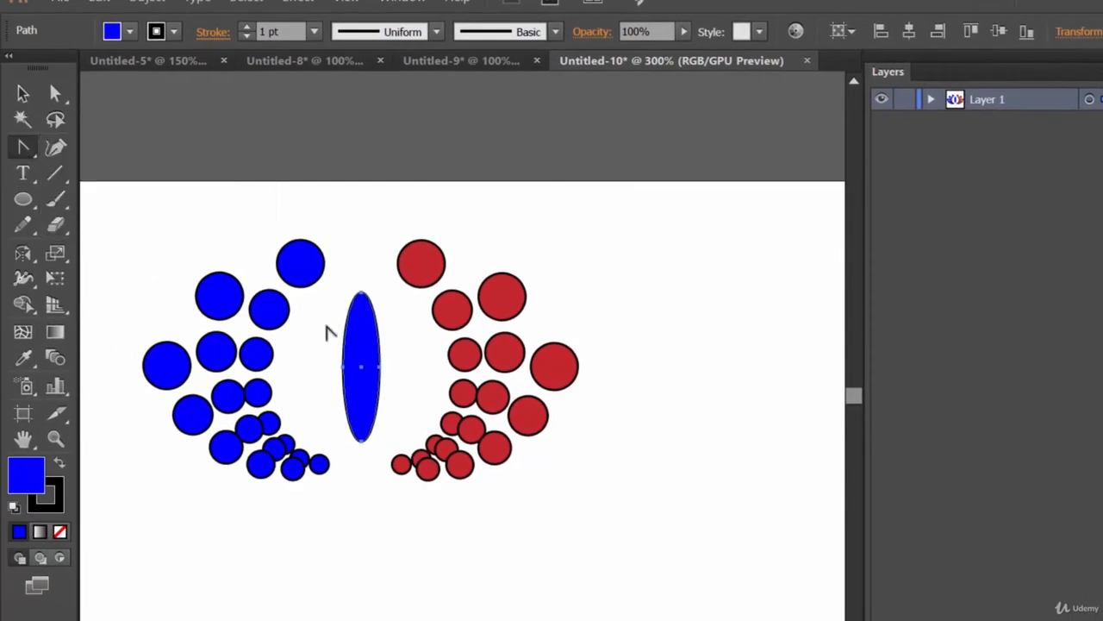
left_click(362, 293)
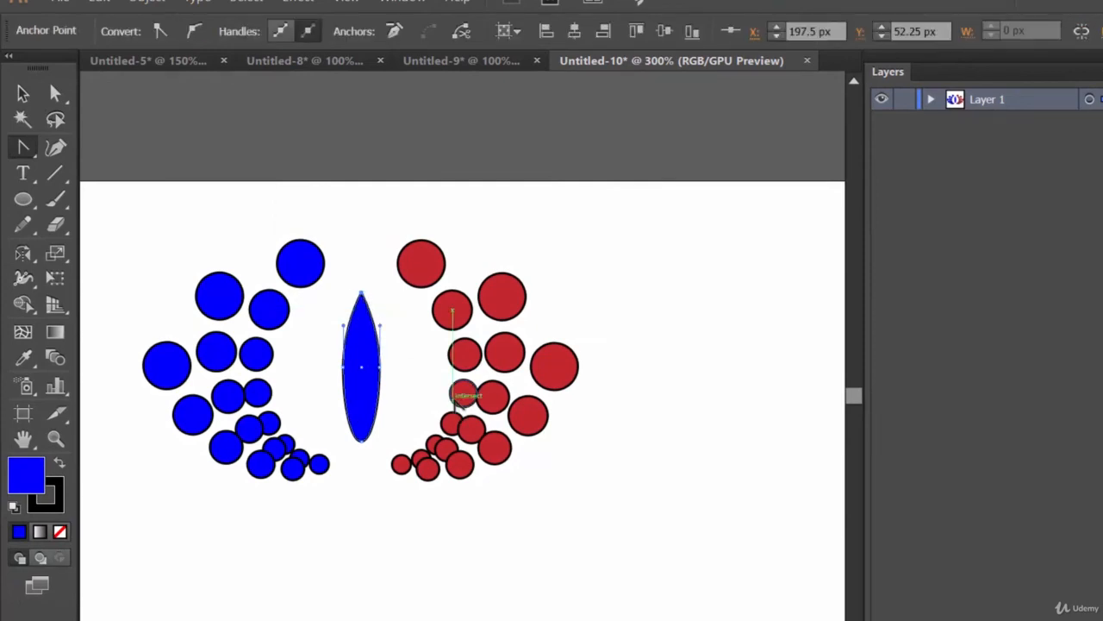
key("v")
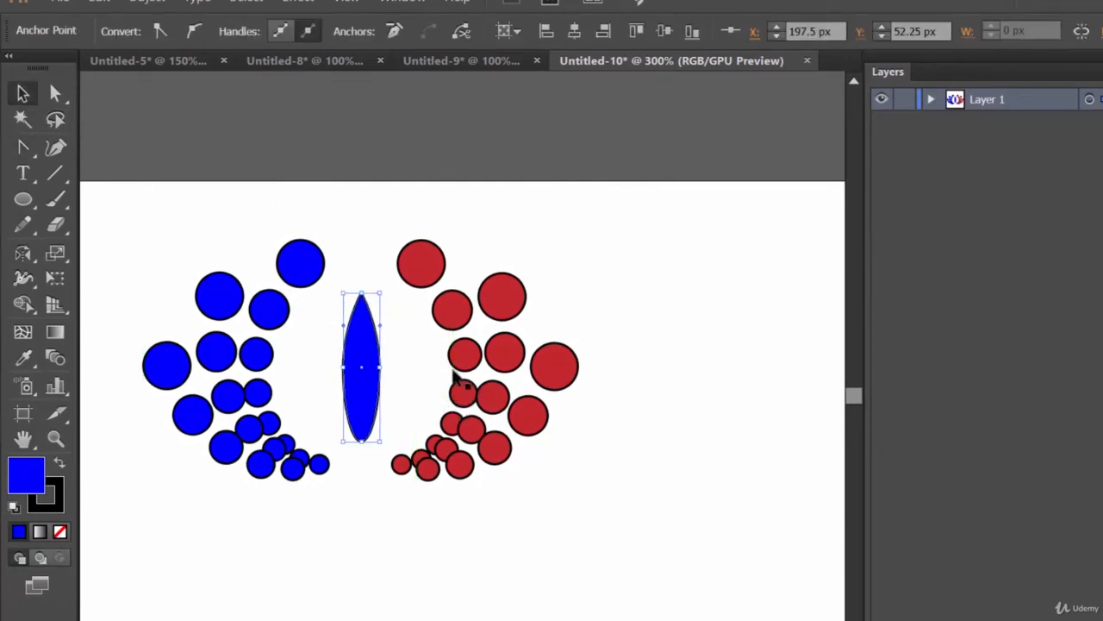
- Fill the pointed central shape with black and deselect it
left_click(129, 32)
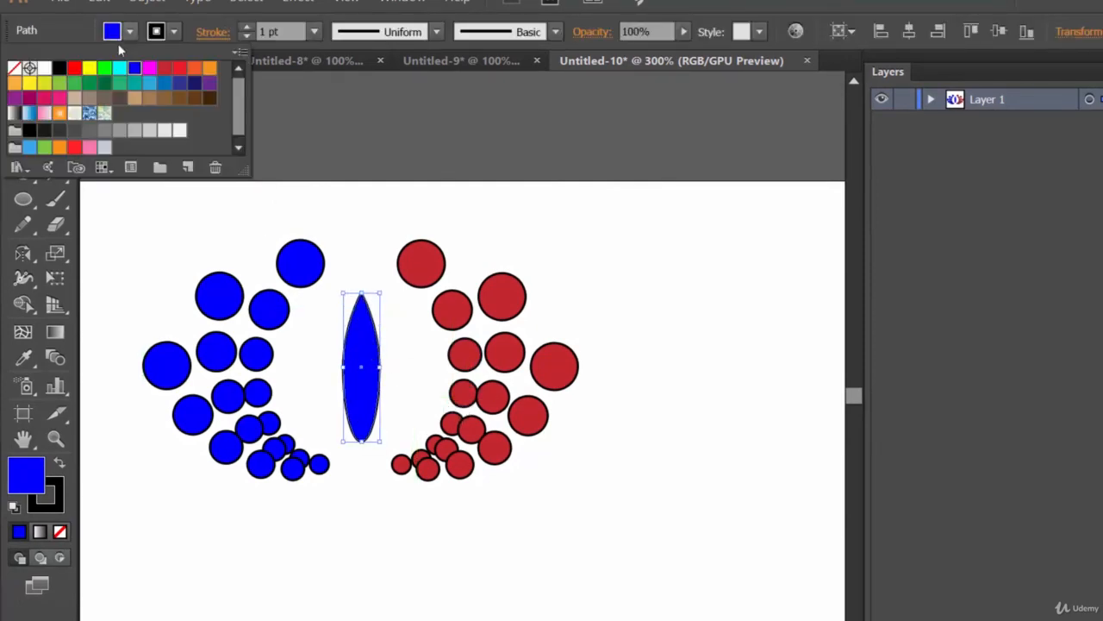
left_click(49, 78)
left_click(712, 370)
- Scale the pointed central shape down proportionally between the two wings and deselect it
left_click(362, 371)
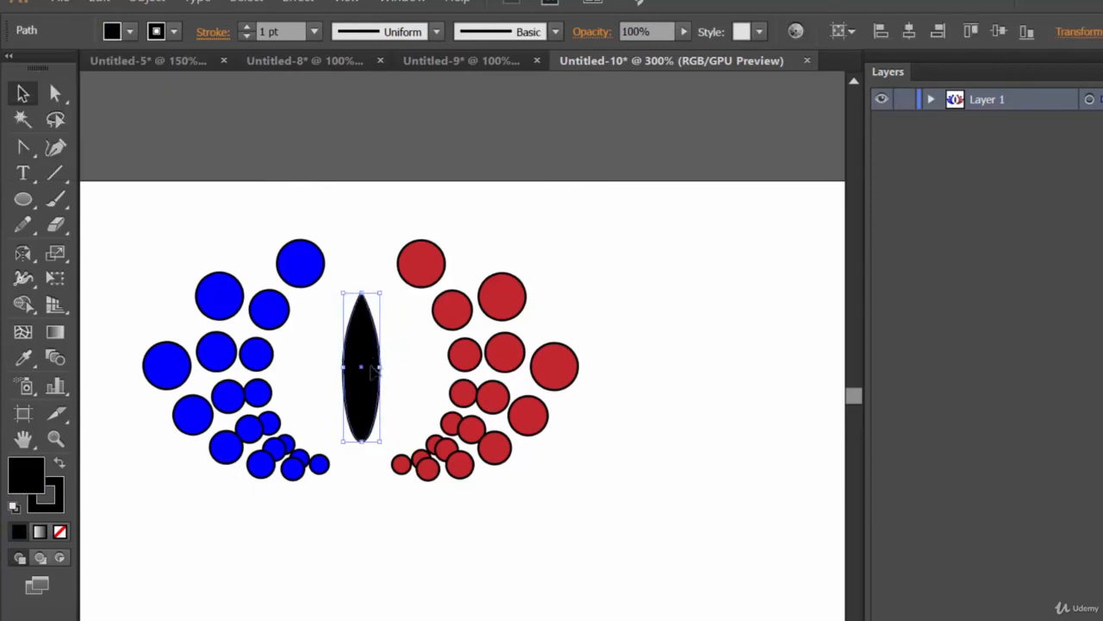
left_click_drag(361, 292, 369, 356)
left_click(647, 492)
key("ctrl+minus")
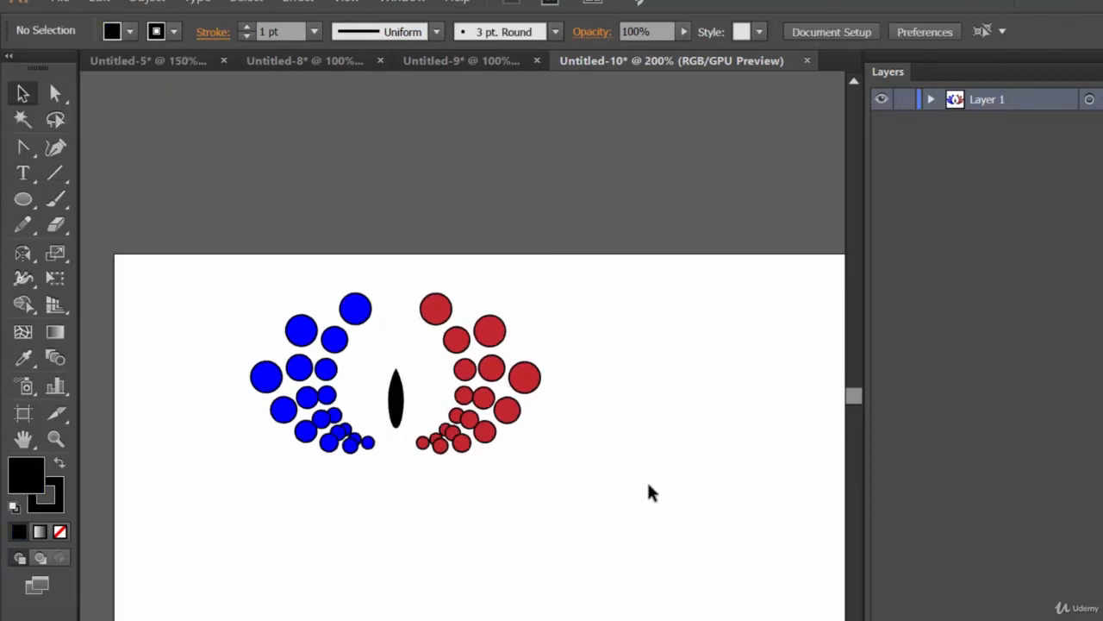
- Fill the pointed central shape with yellow and deselect it
left_click(395, 401)
left_click(131, 31)
left_click(89, 67)
left_click(656, 367)
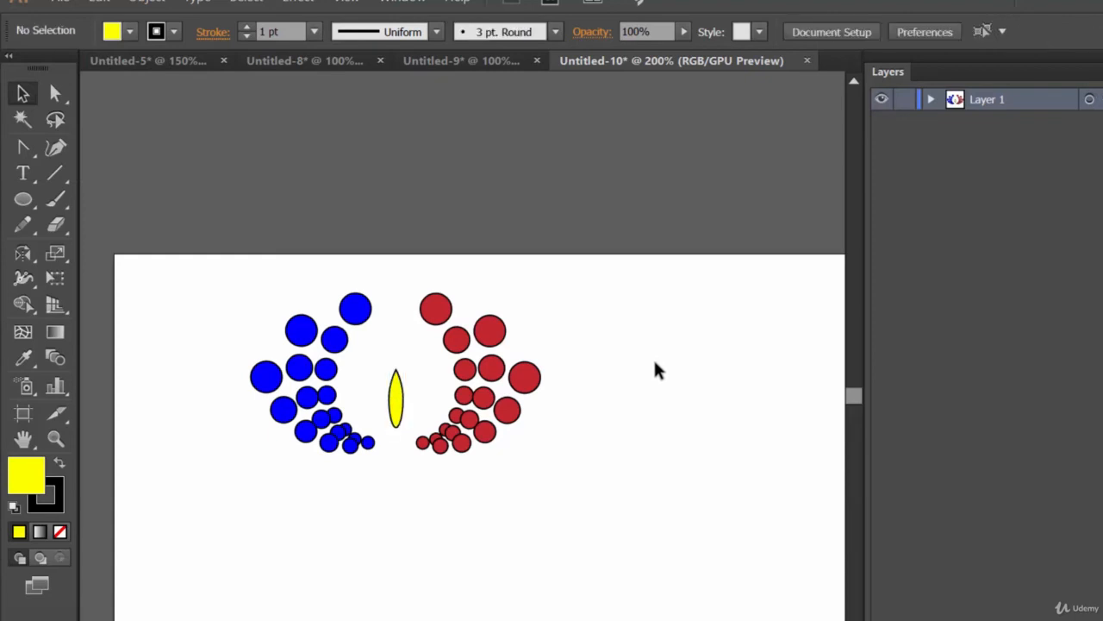
key("ctrl+minus")
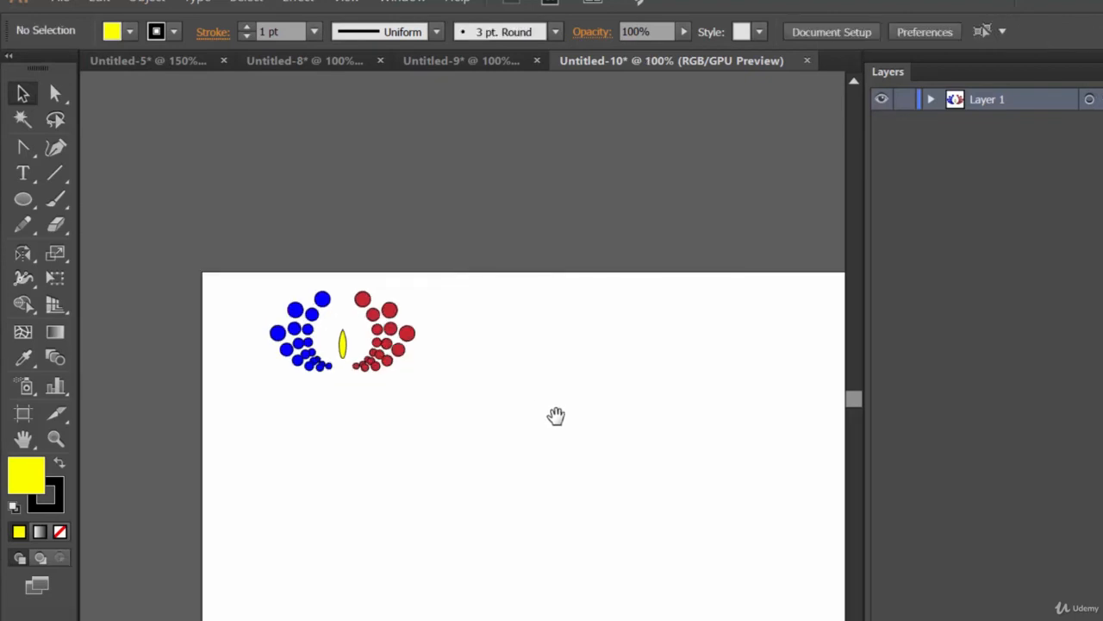
left_click_drag(557, 417, 474, 339)
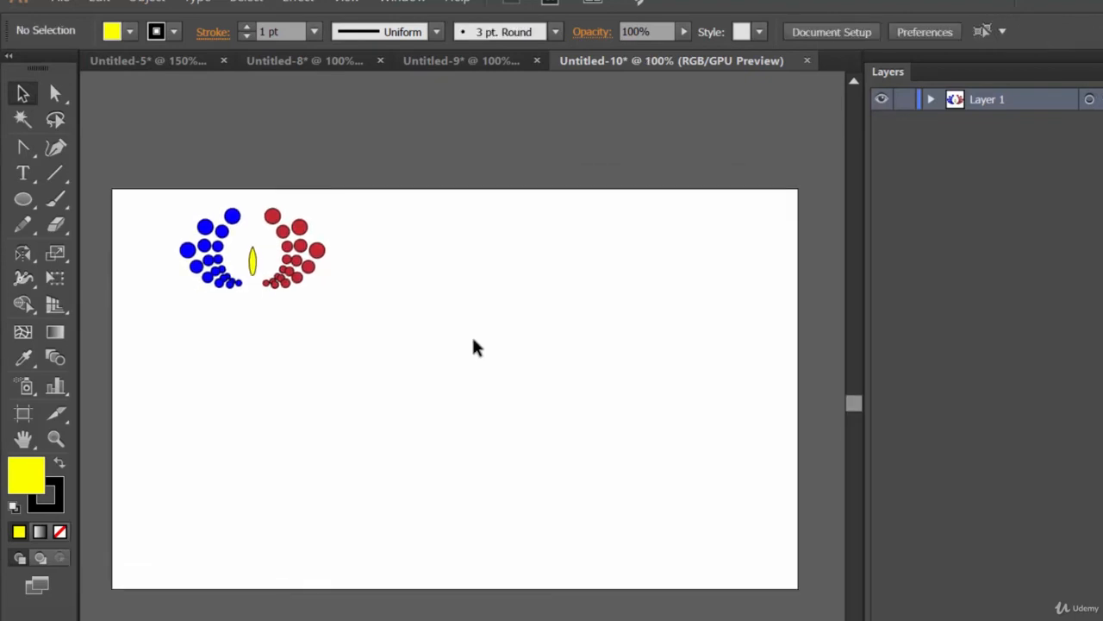
left_click(298, 1)
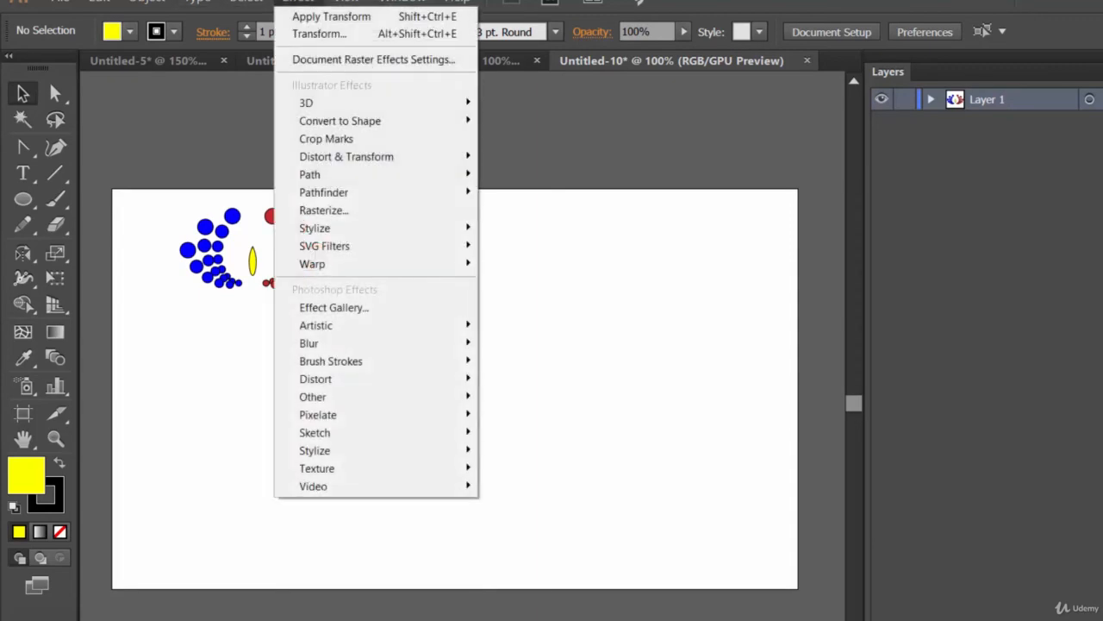
mouse_move(394, 156)
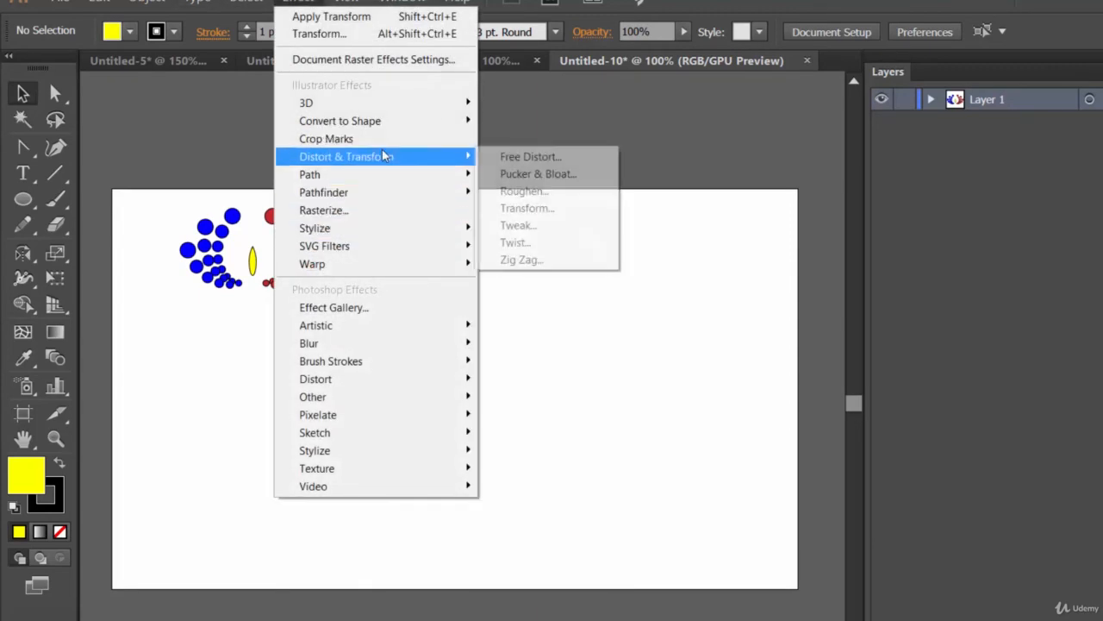
left_click(545, 211)
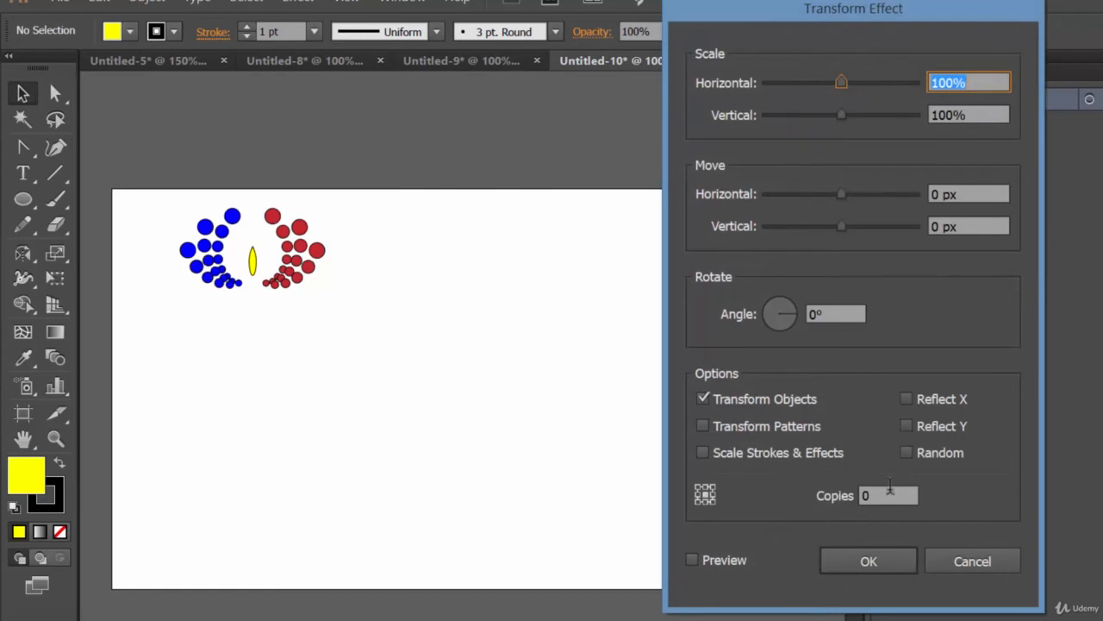
left_click(972, 561)
- Draw a small yellow square with the Rectangle tool on the empty artboard area right of the emblem
left_click_drag(30, 211, 94, 222)
left_click_drag(22, 204, 86, 195)
left_click_drag(390, 255, 431, 297)
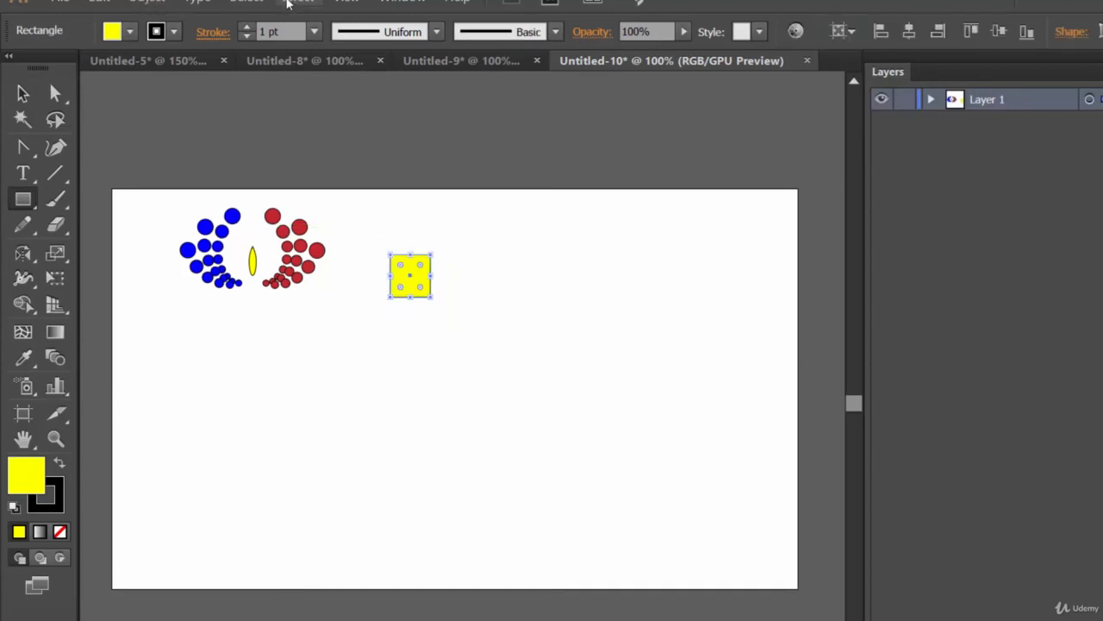
- Apply a Transform effect to the square with 5 copies, 114% horizontal and 117% vertical scale, and a 28 px horizontal move
left_click(297, 2)
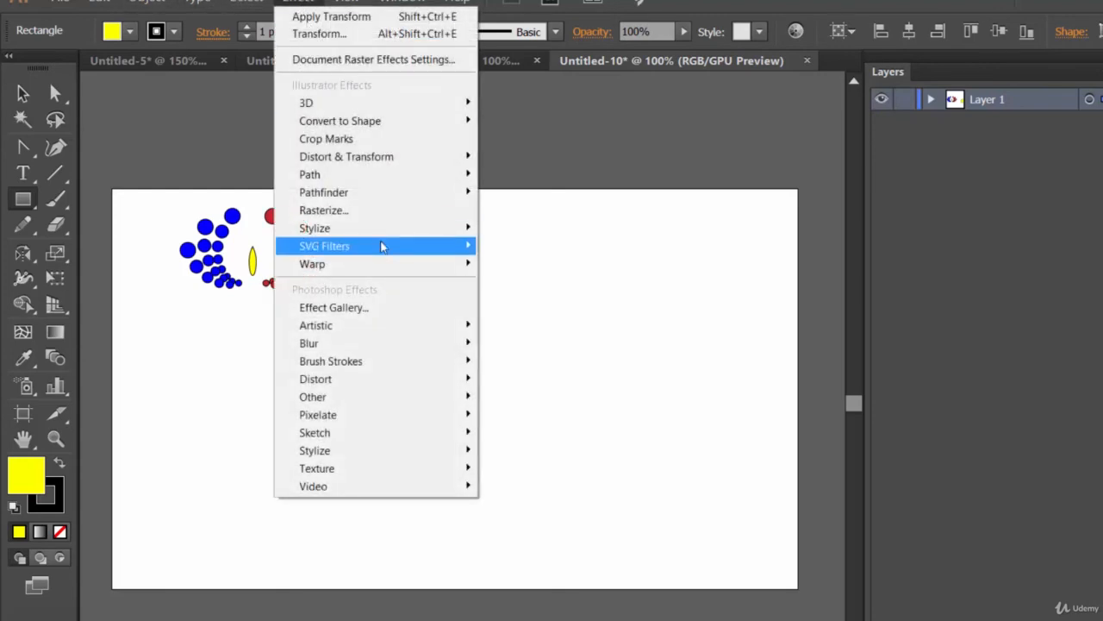
mouse_move(371, 164)
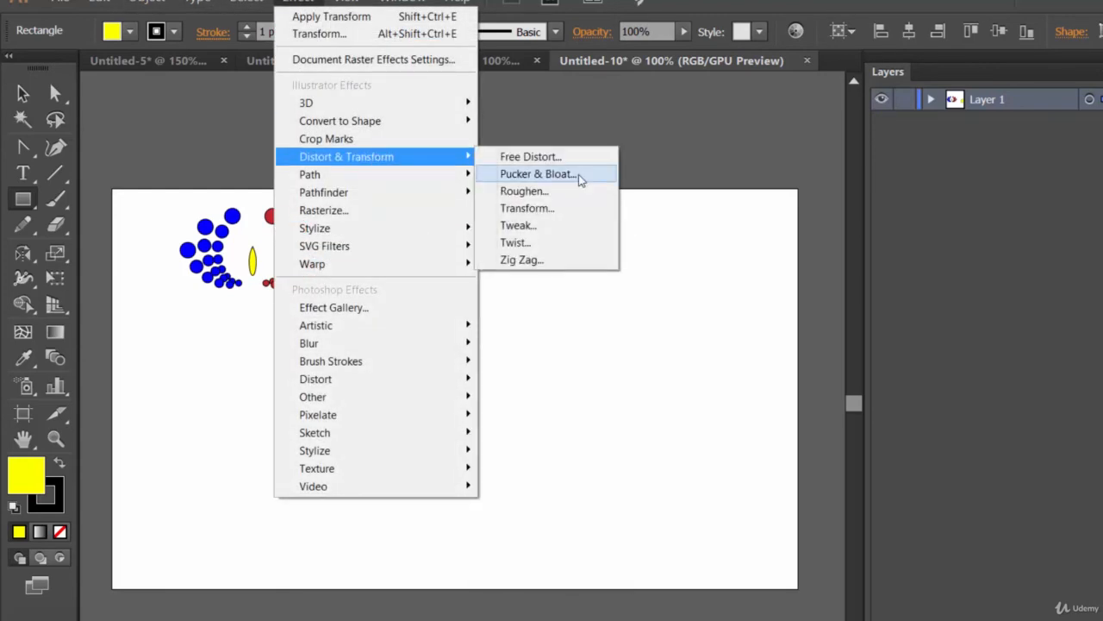
left_click(524, 208)
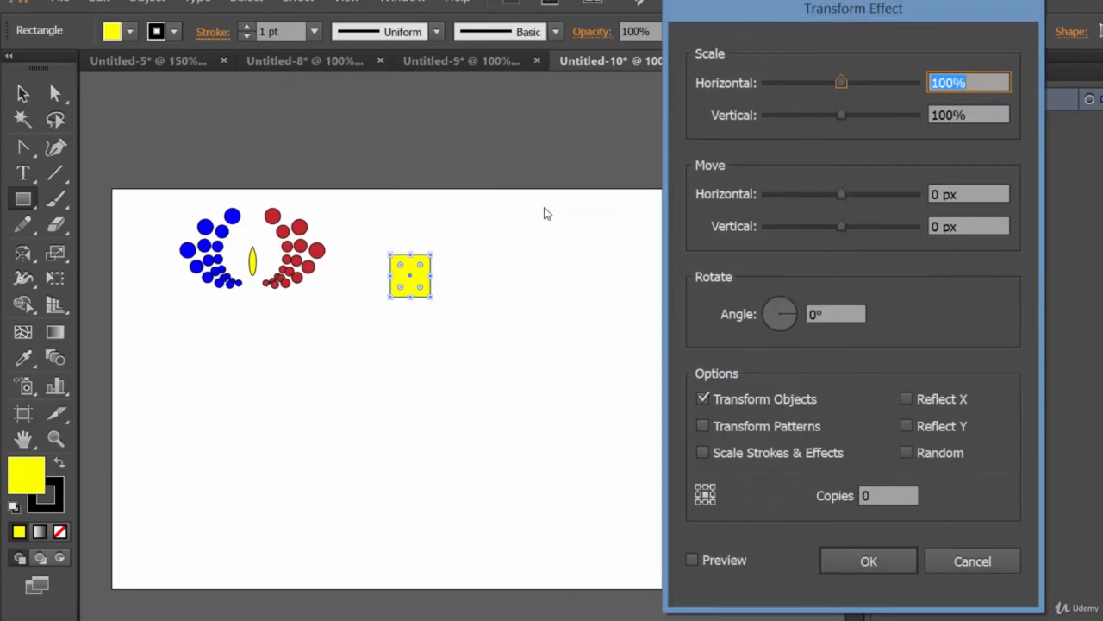
left_click(891, 497)
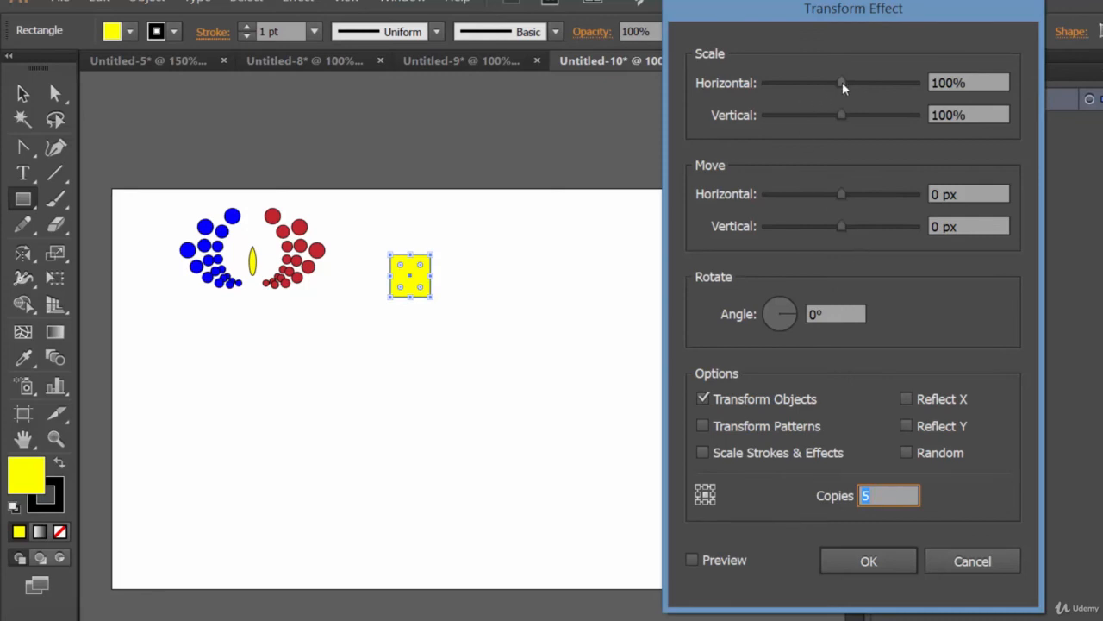
left_click_drag(844, 87, 856, 119)
left_click_drag(842, 195, 864, 201)
left_click(737, 565)
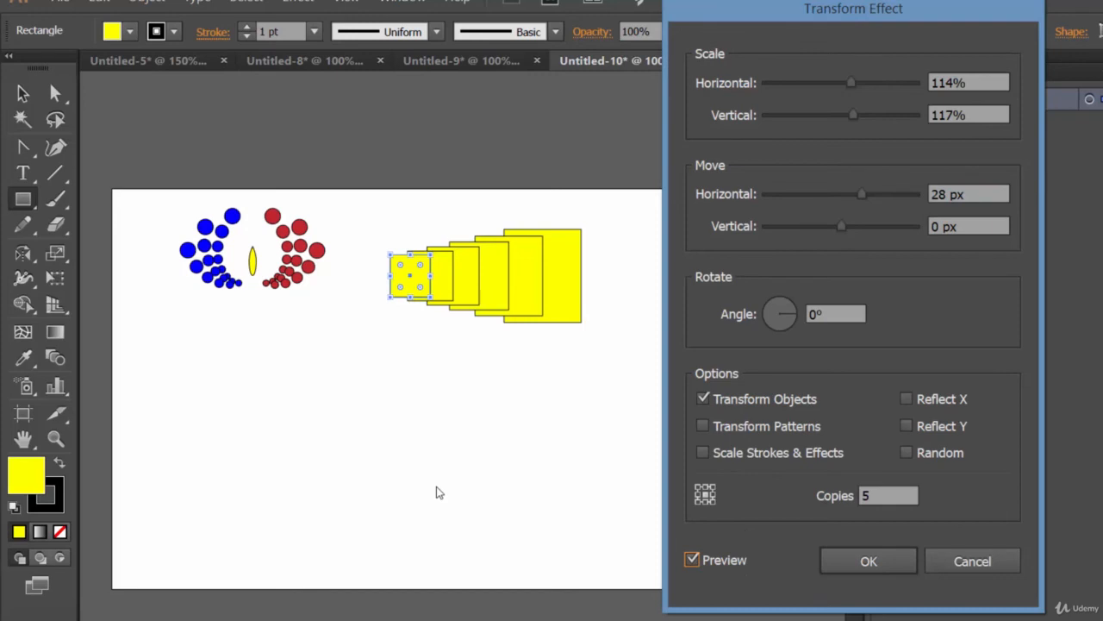
left_click(897, 574)
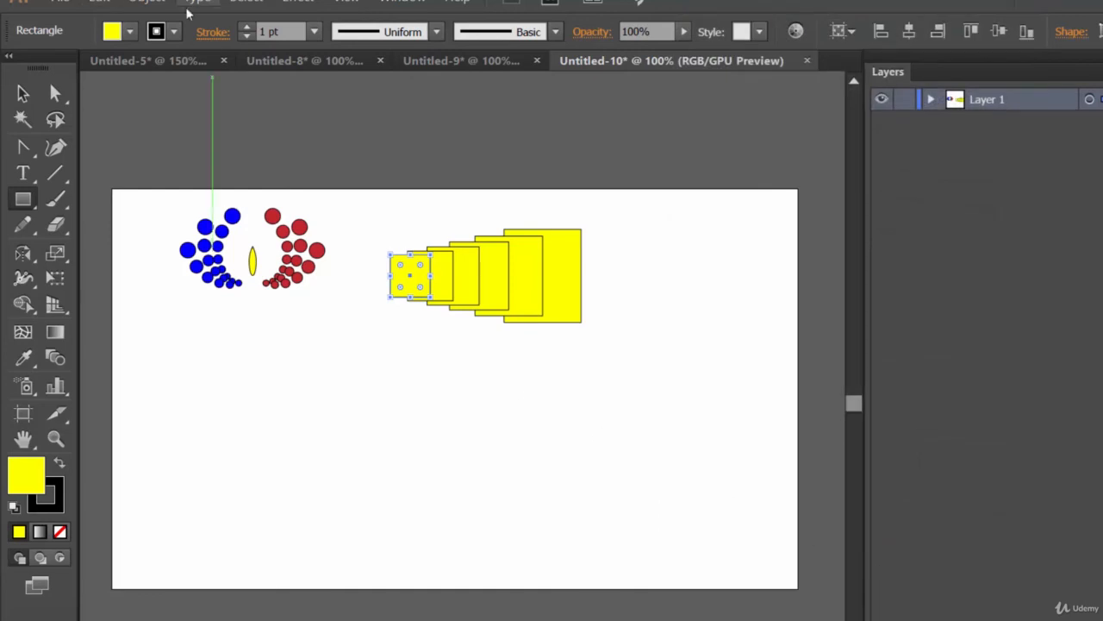
- Expand the appearance of the row of growing squares into real shapes and move the group lower on the artboard
left_click(28, 98)
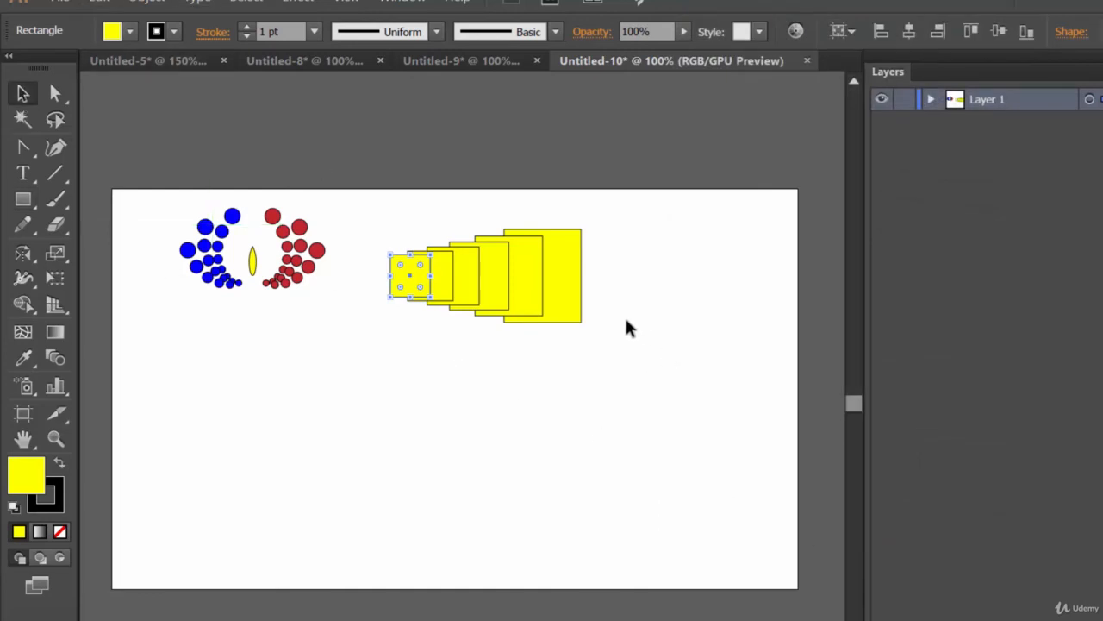
left_click_drag(629, 321, 379, 233)
left_click(146, 2)
left_click(216, 182)
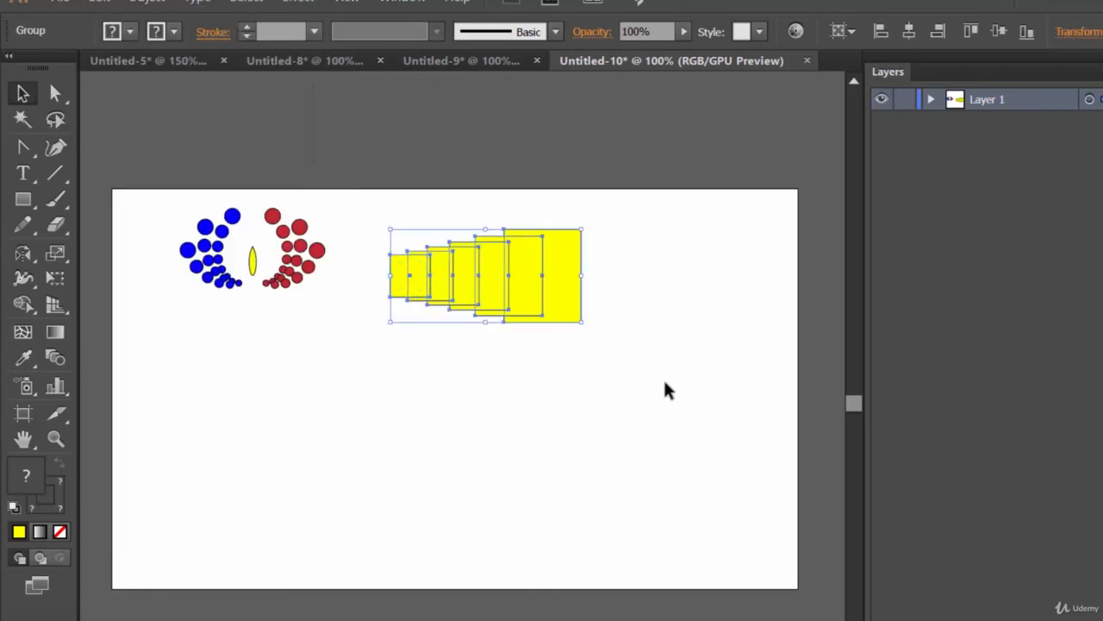
left_click_drag(652, 343, 379, 235)
left_click_drag(498, 279, 559, 415)
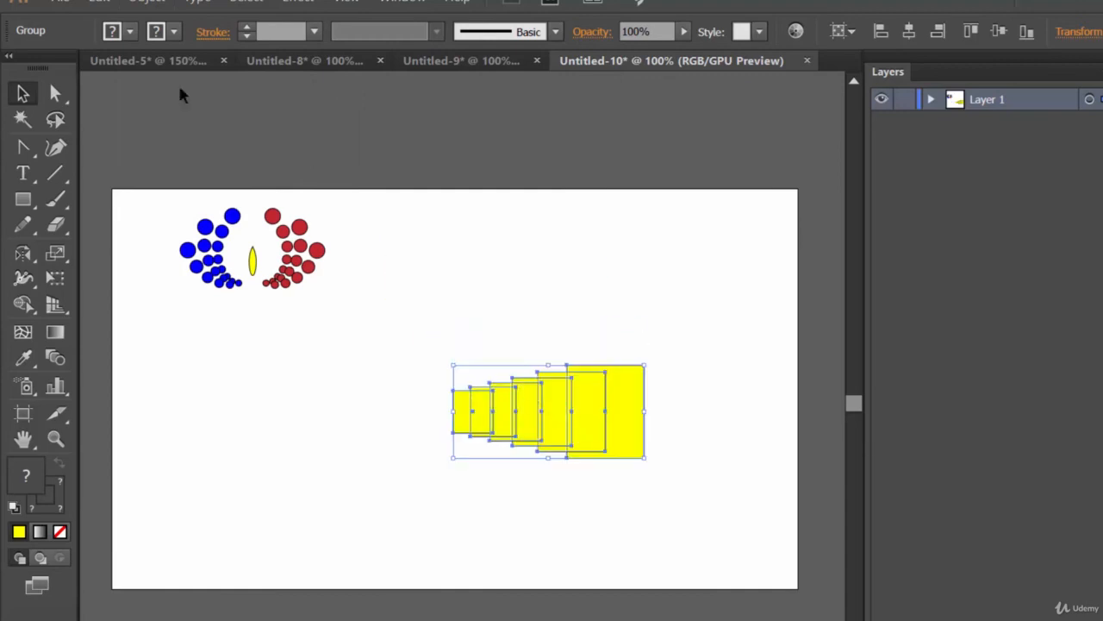
- Start a previewed Transform effect on the row of yellow squares with a rotation angle of 30°
left_click(297, 5)
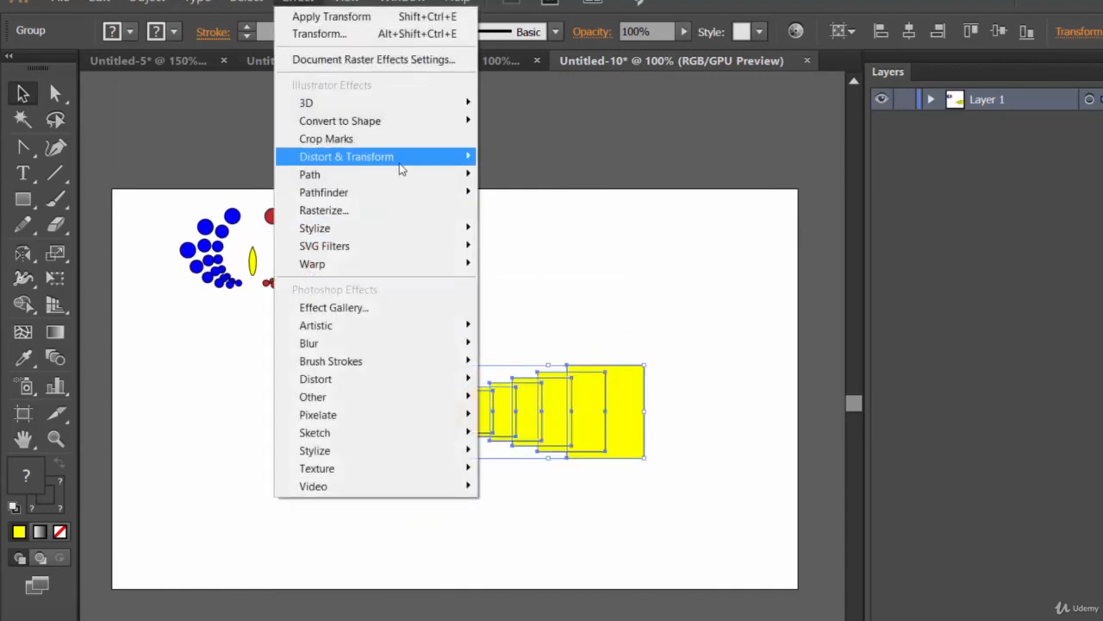
mouse_move(395, 158)
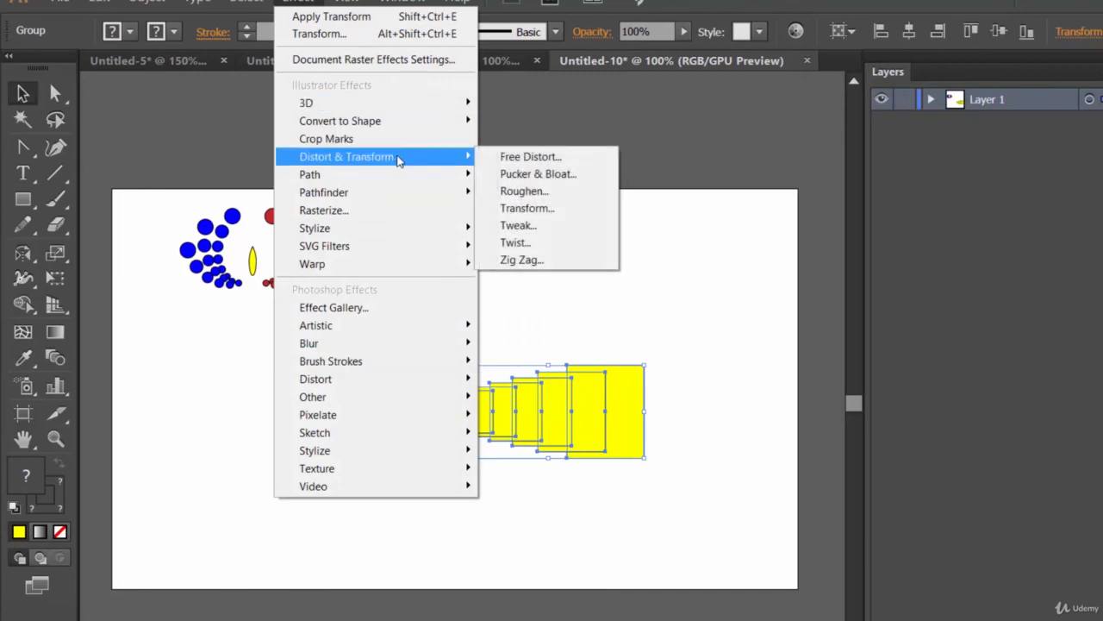
left_click(536, 209)
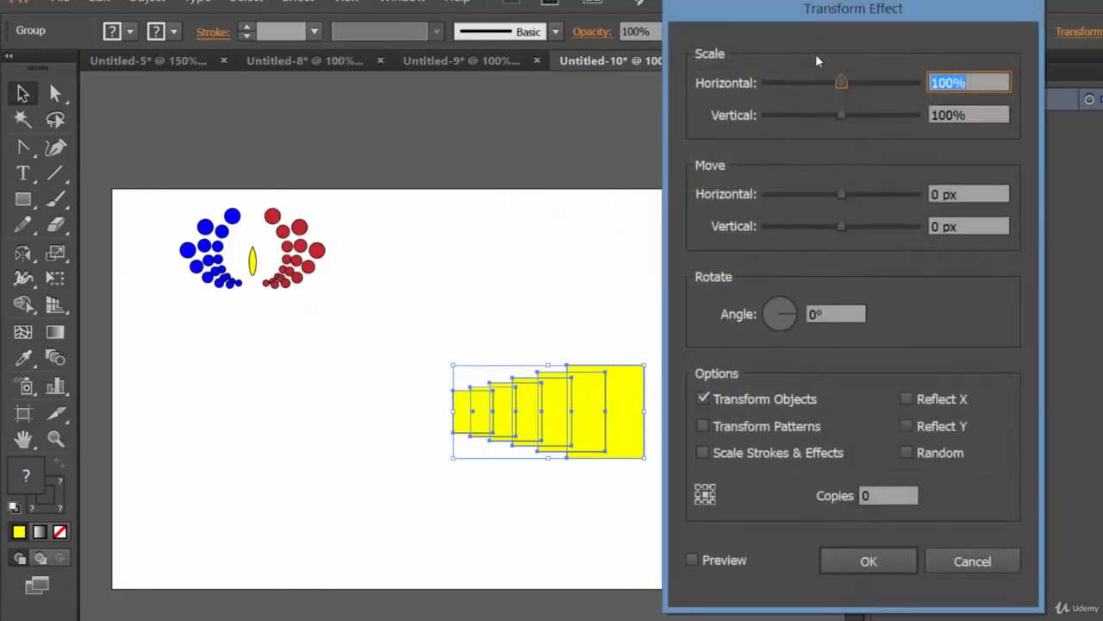
left_click_drag(820, 19, 702, 30)
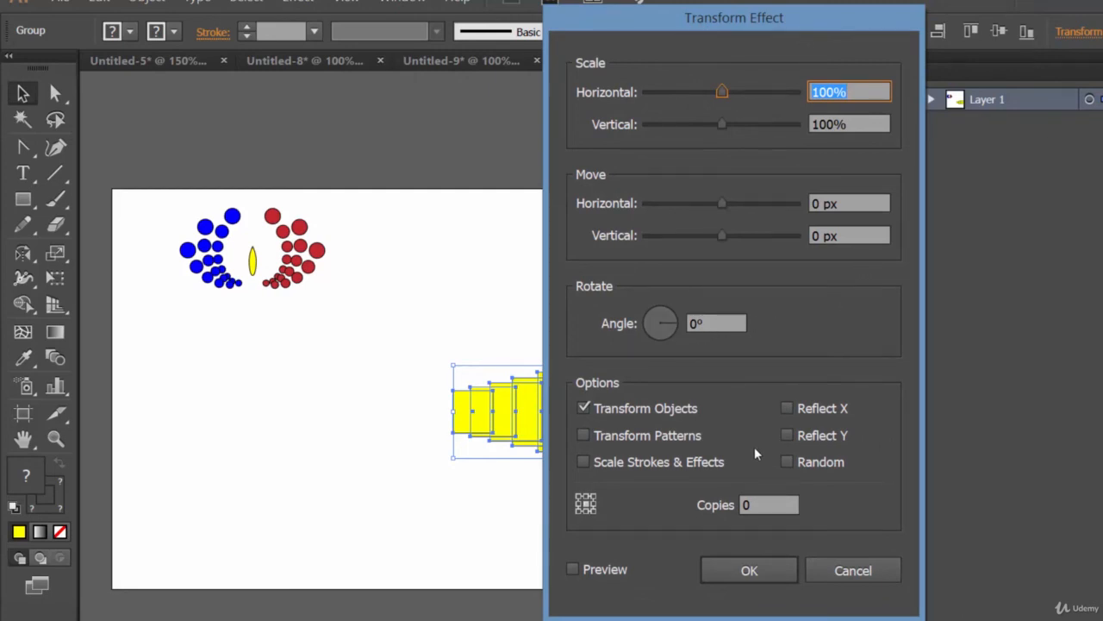
left_click(573, 569)
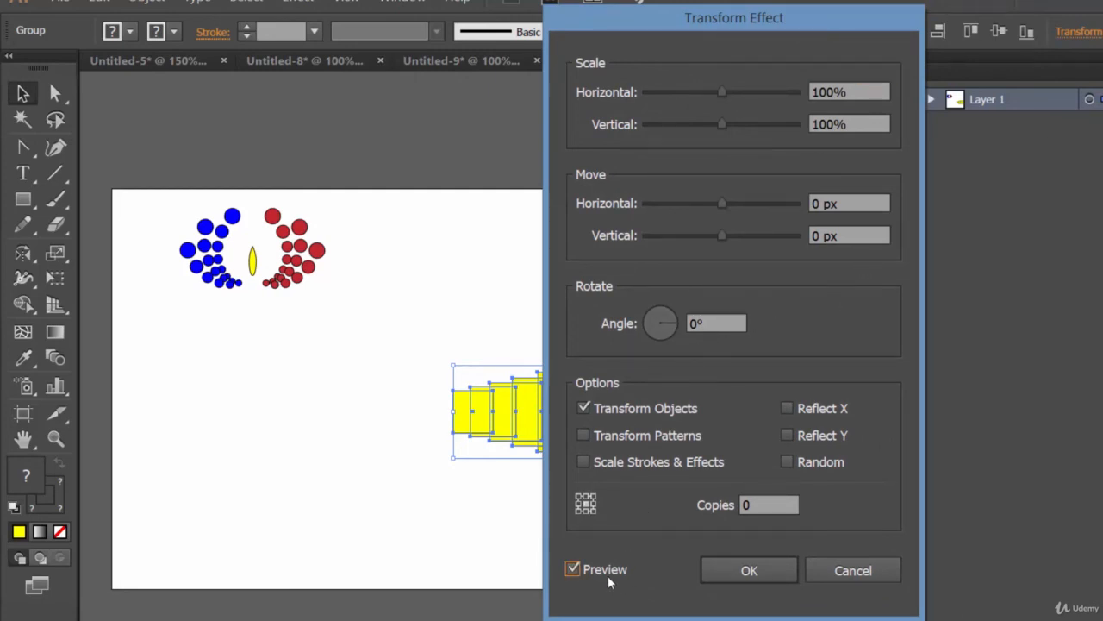
left_click(719, 322)
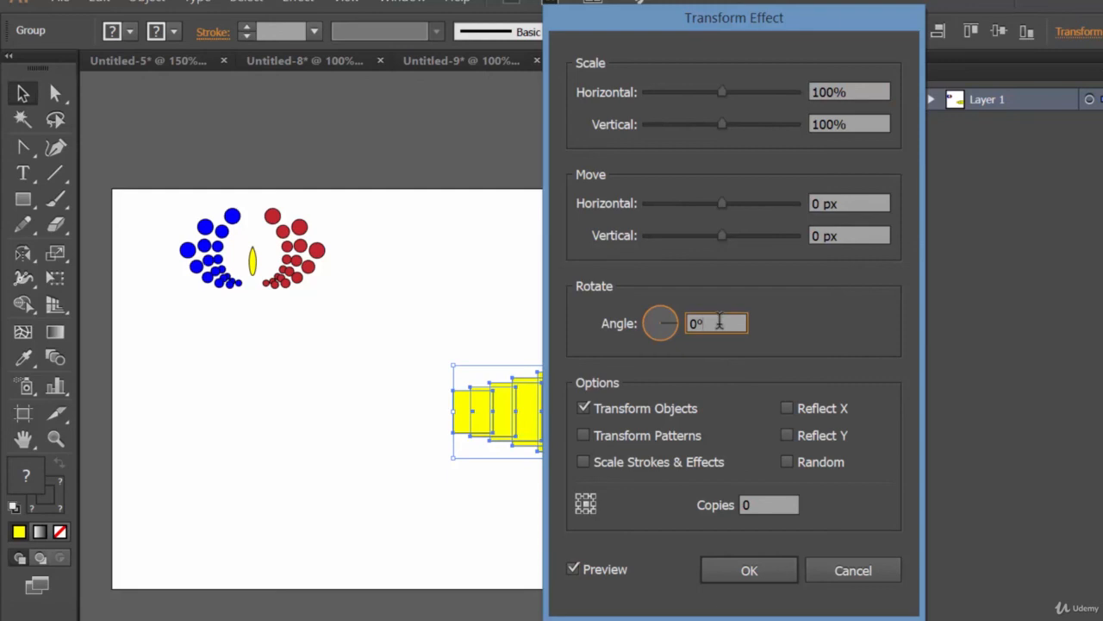
key("Up")
key("Up")
key("Up")
key("Up")
key("Up")
key("Up")
key("Up")
key("Up")
key("Up")
key("Up")
key("Up")
key("Up")
key("Up")
key("Up")
key("Up")
key("Up")
key("Up")
key("Up")
key("Up")
key("Up")
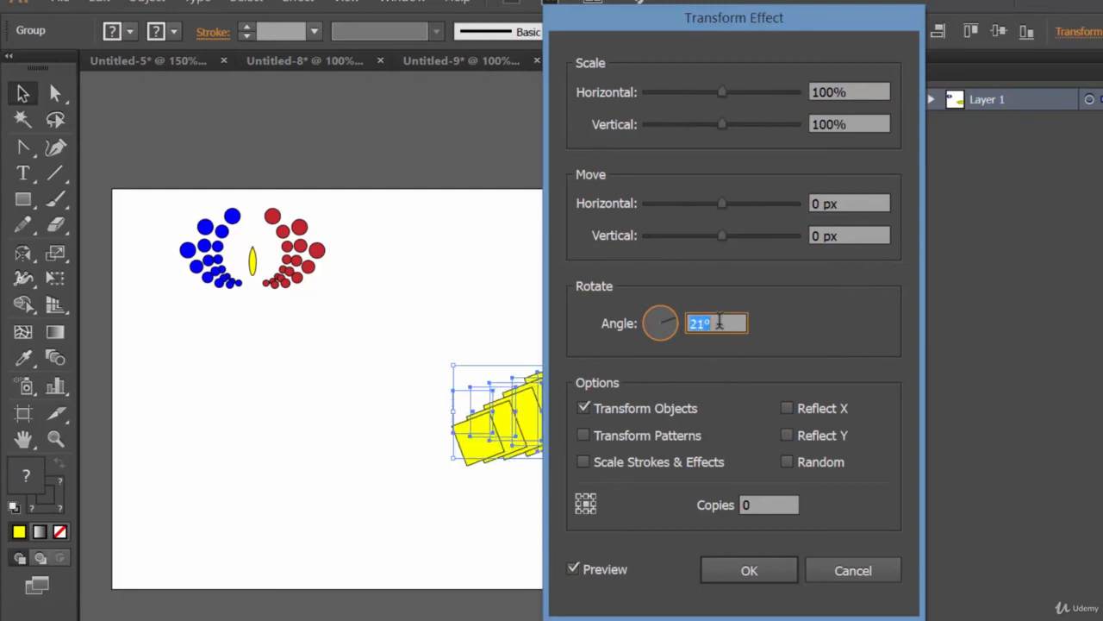
key("Up")
key("Up")
key("Up")
key("Up")
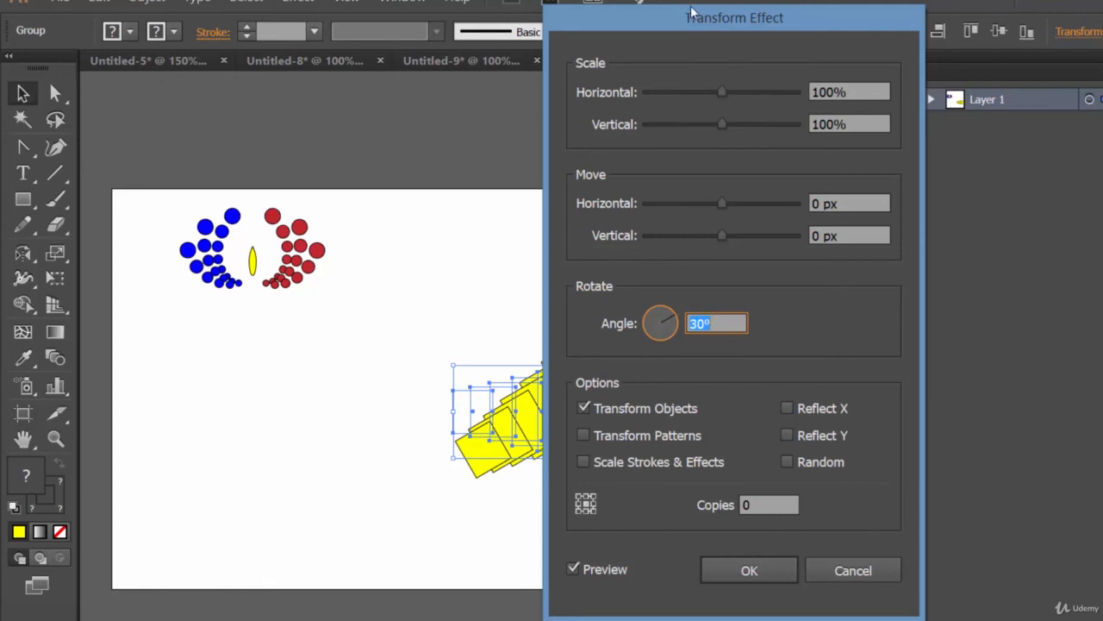
left_click_drag(693, 11, 953, 16)
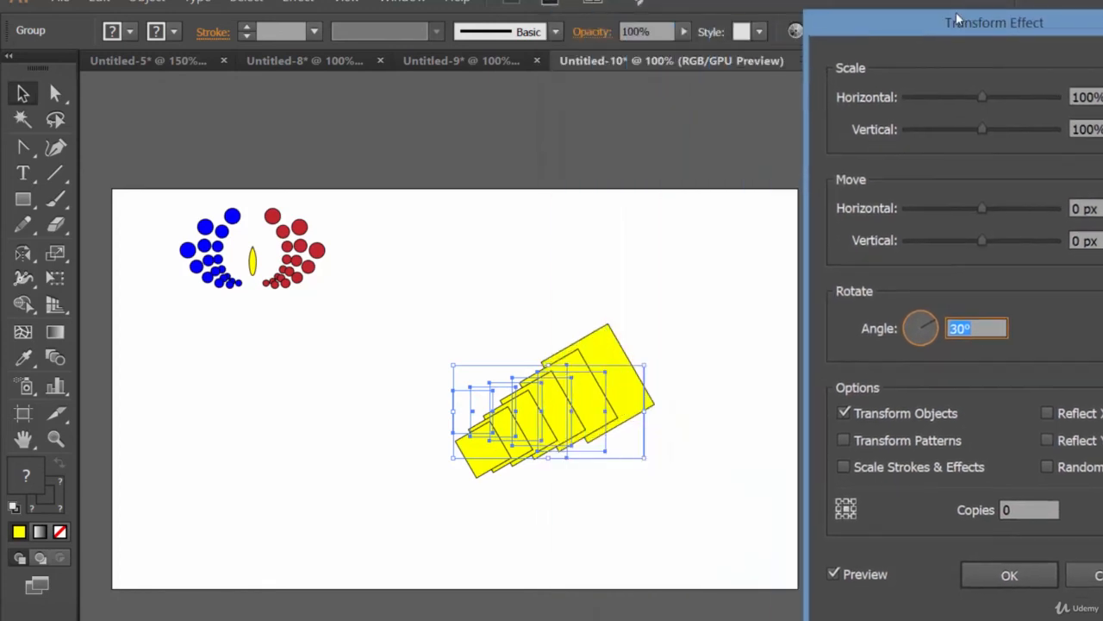
- Rotate the copies about the row's middle-left reference point and set the number of copies to 11
left_click(839, 512)
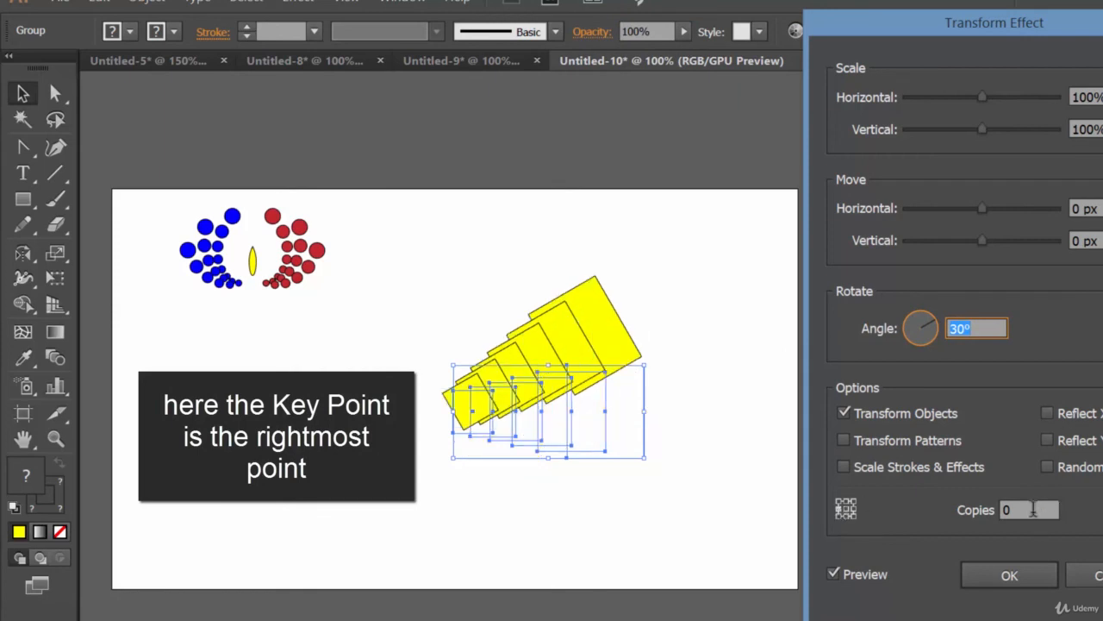
left_click(1033, 510)
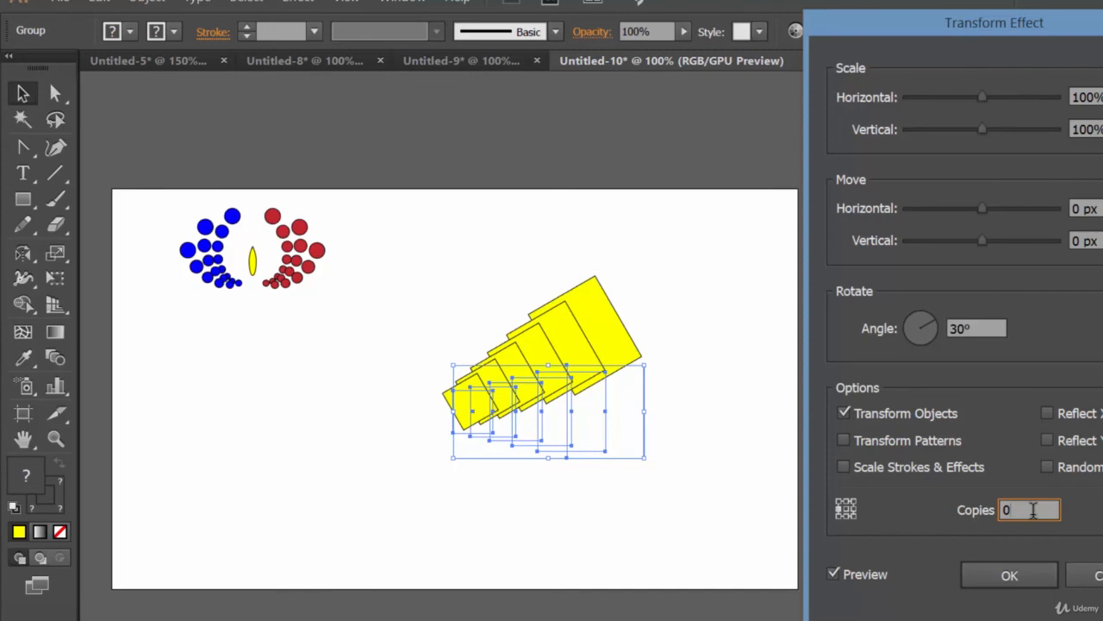
key("Up")
key("Up")
key("Up")
key("Up")
key("Up")
key("Up")
key("Up")
key("Up")
key("Up")
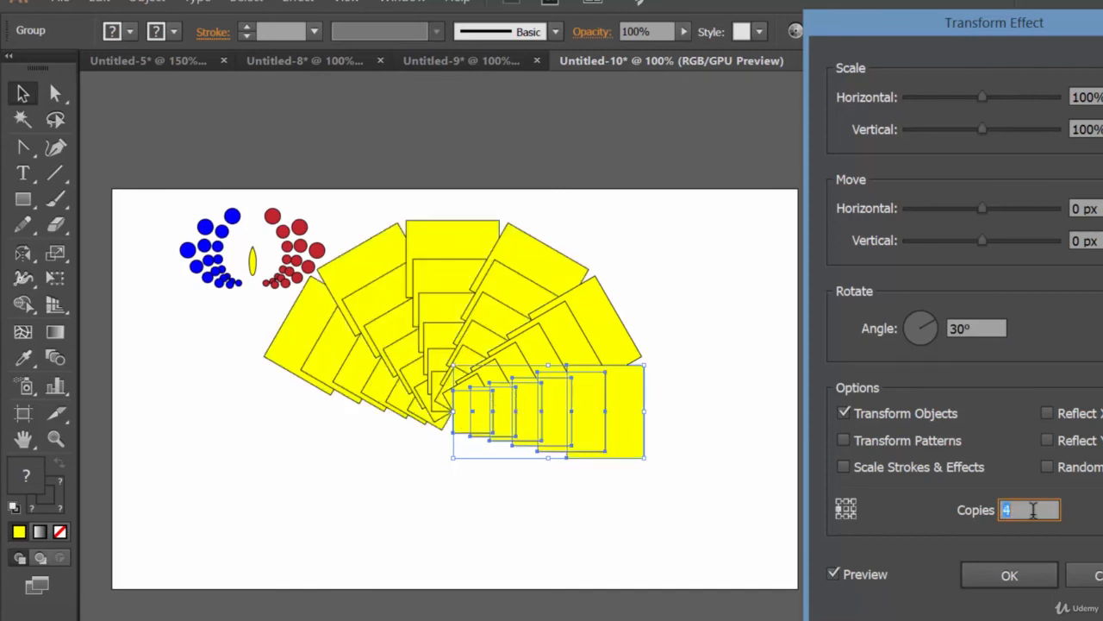
key("Up")
key("Up")
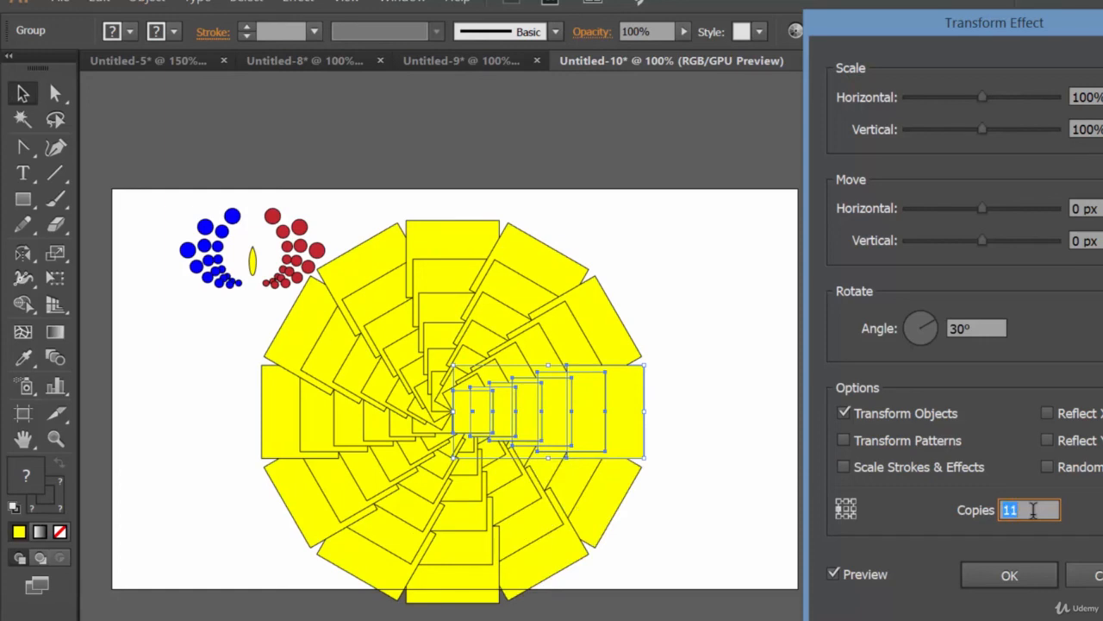
- Change the rotation angle to 60° and apply the Transform effect with 11 copies
left_click(957, 328)
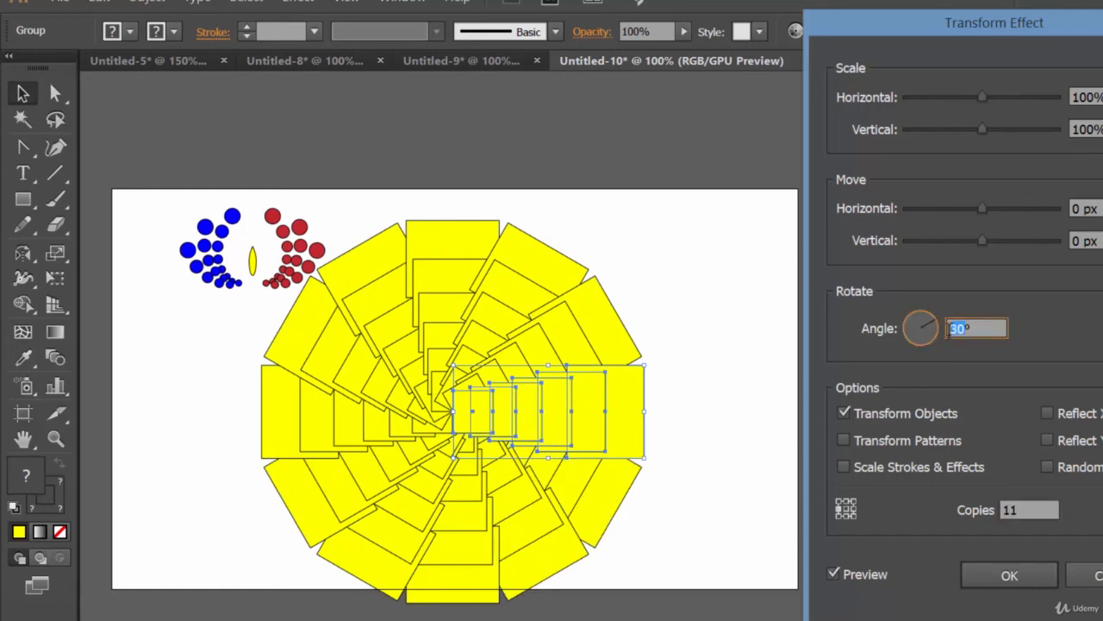
type("60")
left_click(1044, 509)
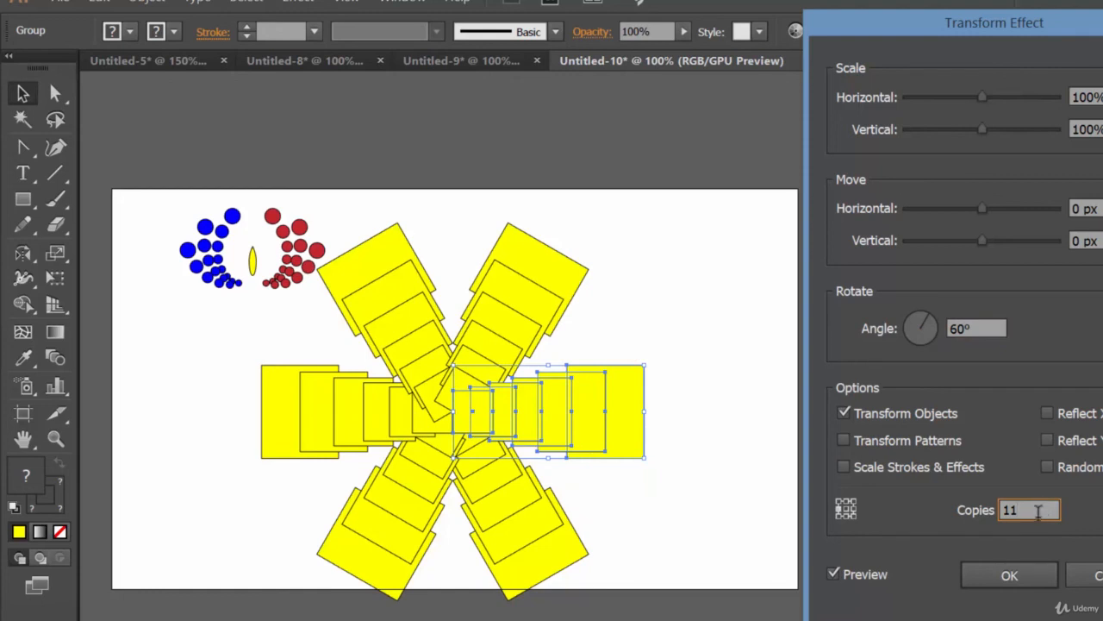
left_click(1026, 576)
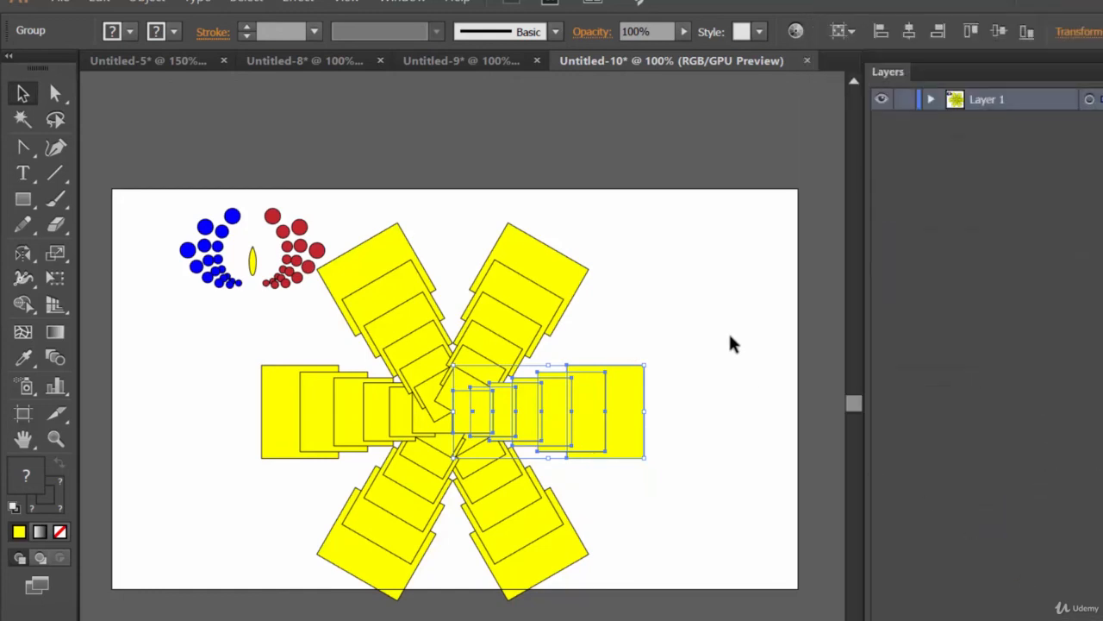
- Expand the appearance of the six-armed shape, move it right on the artboard clear of the emblem, and deselect it
left_click(145, 4)
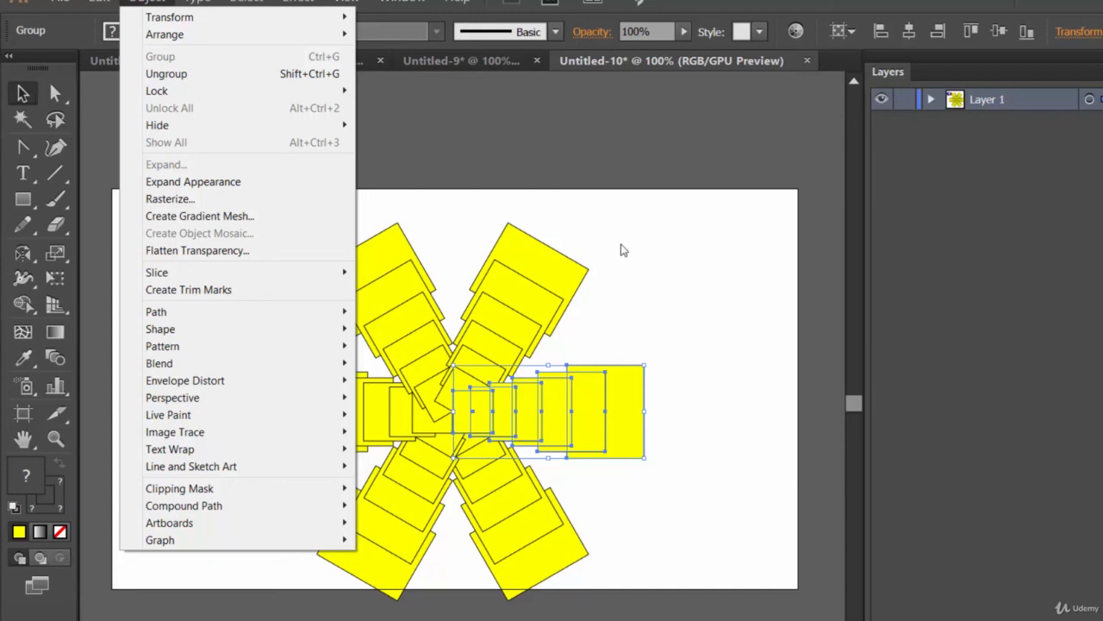
left_click(193, 181)
key("ctrl+shift+a")
left_click_drag(515, 329, 615, 316)
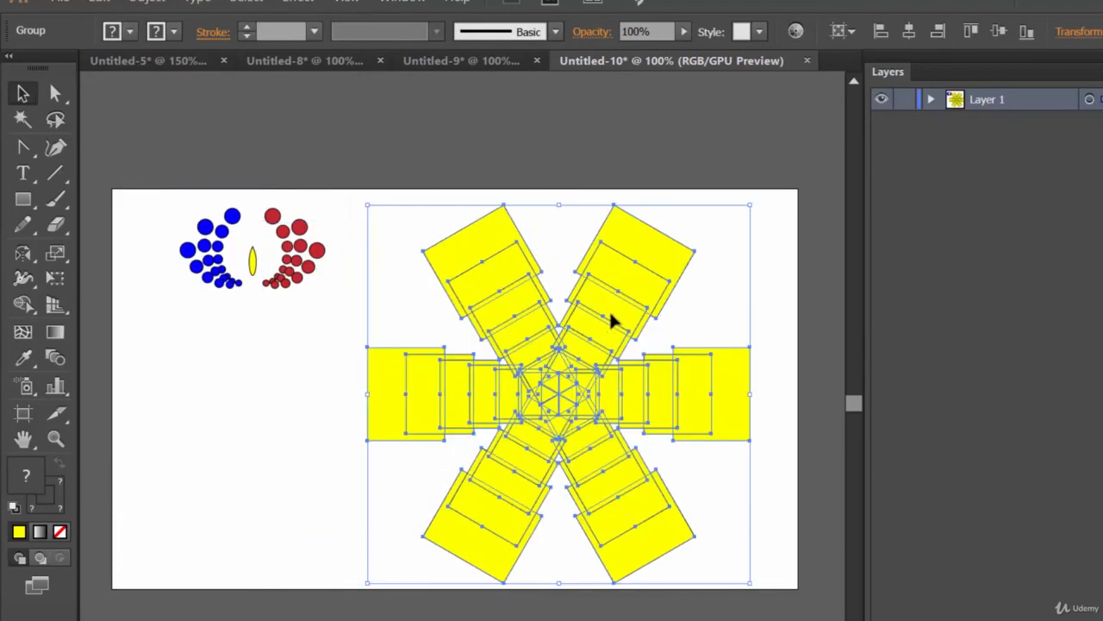
left_click(224, 411)
- Remove the stroke from the whole six-armed yellow shape and deselect it
left_click_drag(740, 543, 368, 217)
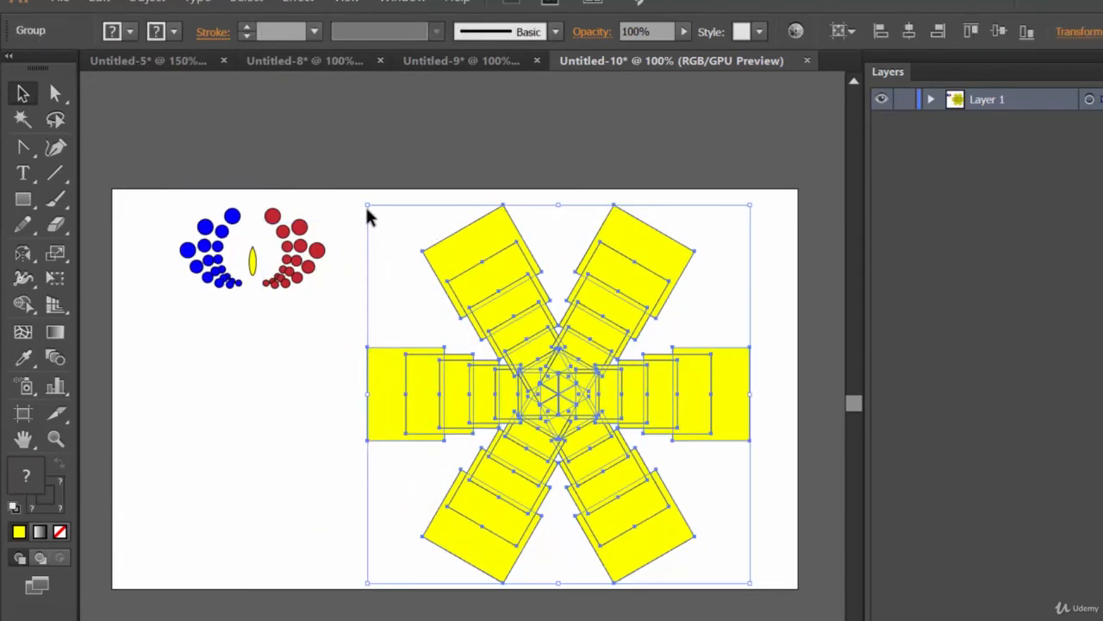
left_click(173, 31)
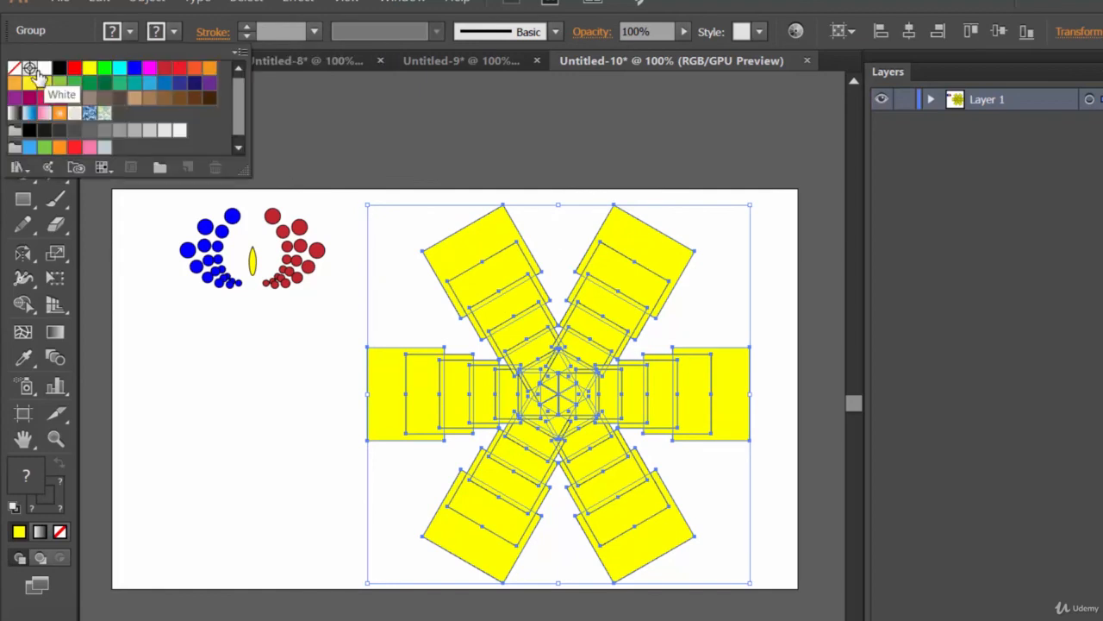
left_click(14, 67)
left_click(219, 441)
left_click(220, 442)
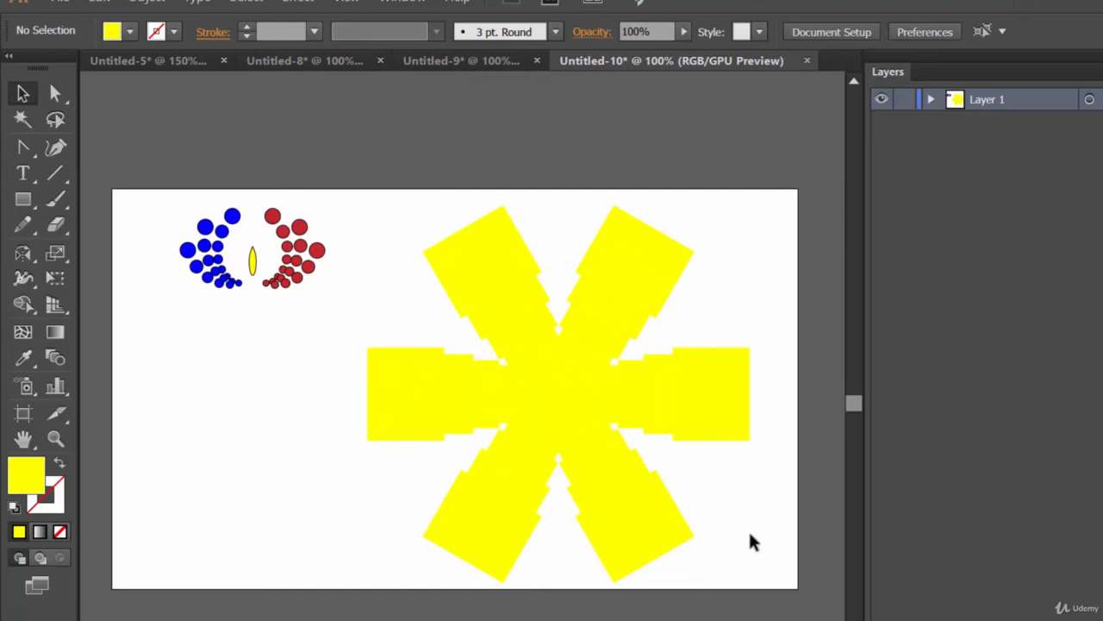
- Give the whole six-armed yellow shape a black 0.25 pt stroke and deselect it
left_click_drag(751, 535, 371, 253)
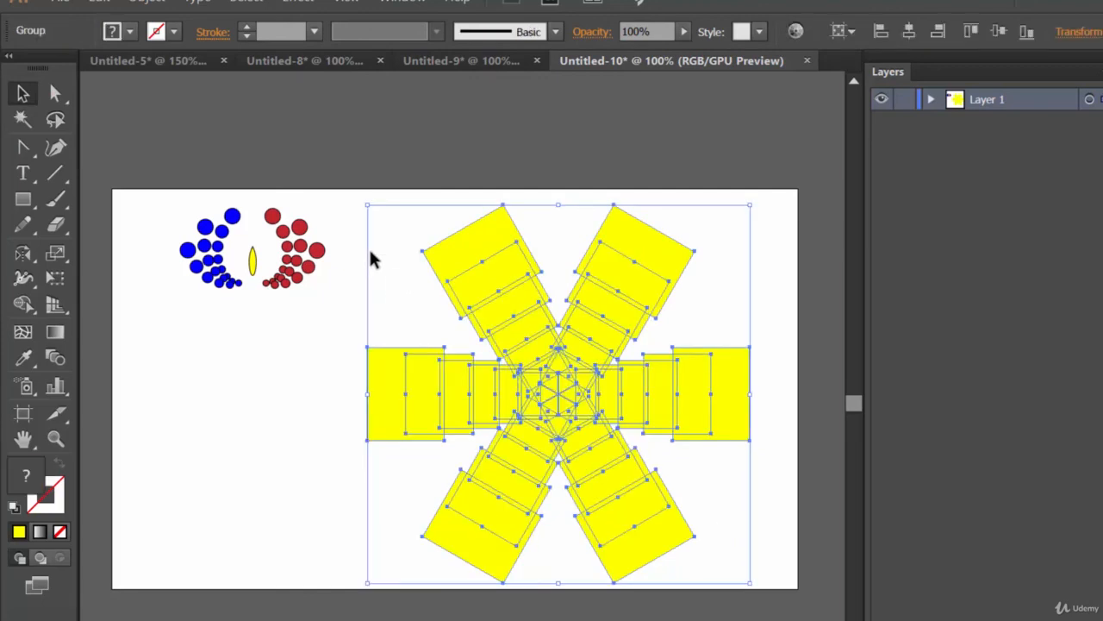
left_click(173, 31)
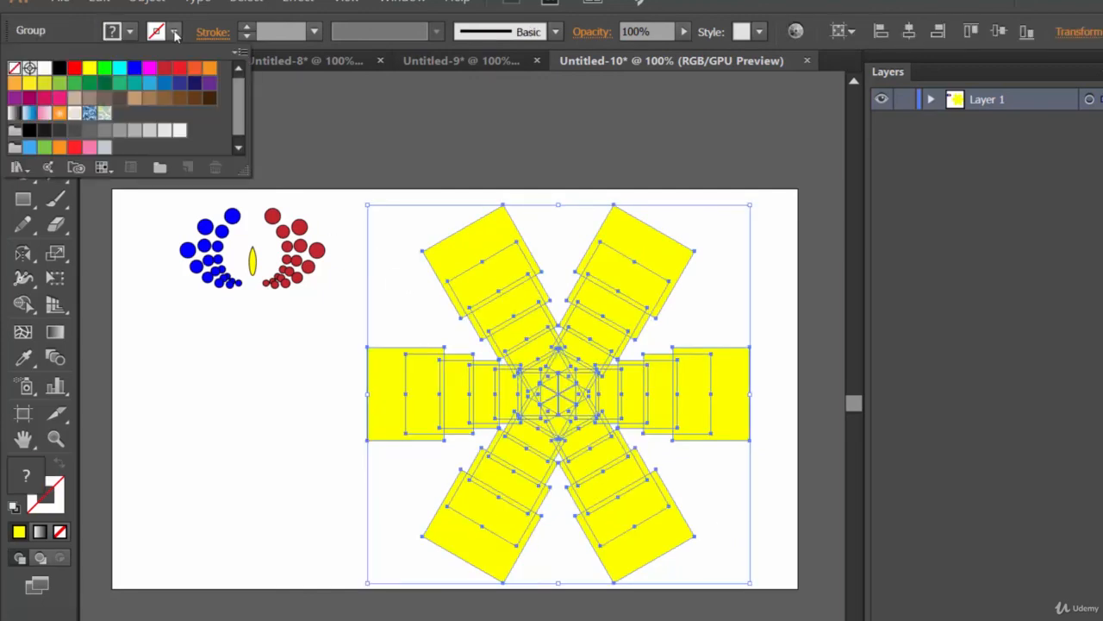
left_click(59, 67)
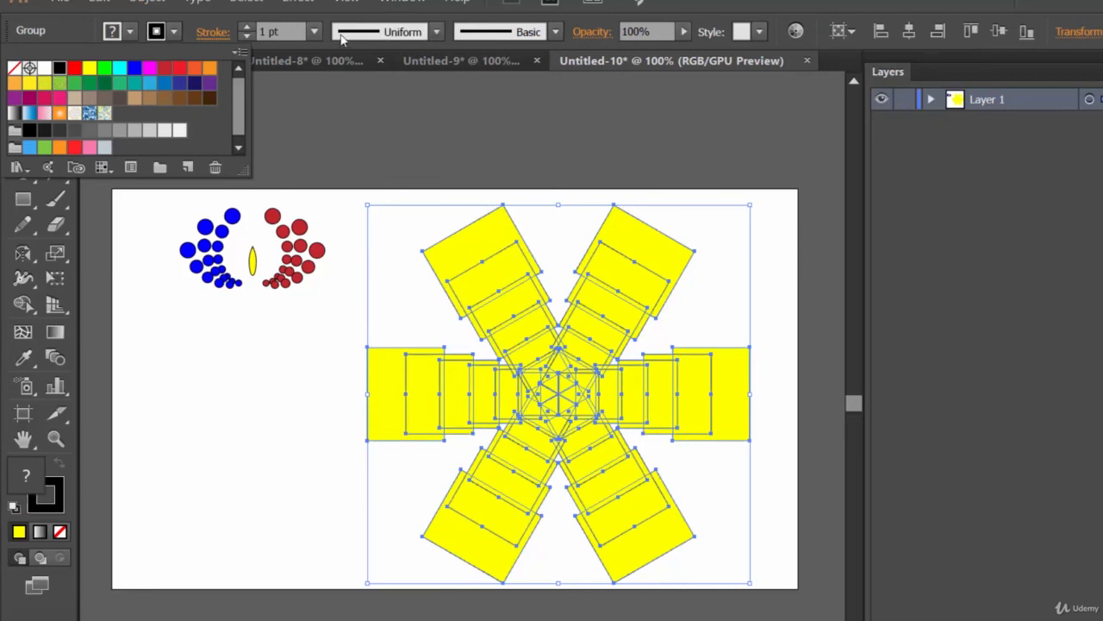
left_click(316, 31)
left_click(316, 32)
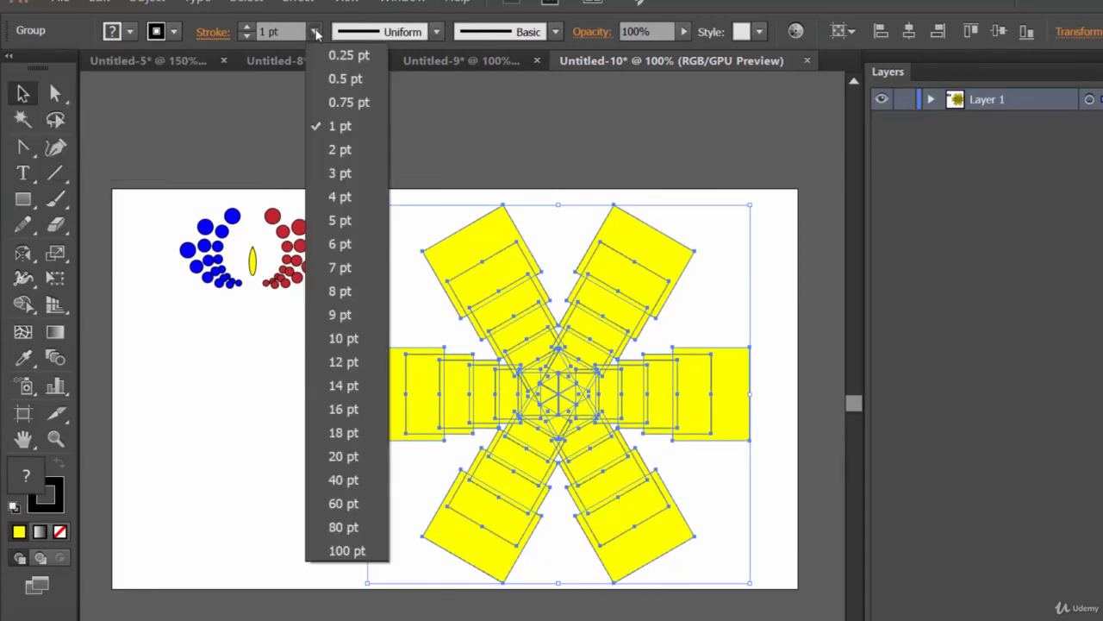
left_click(326, 54)
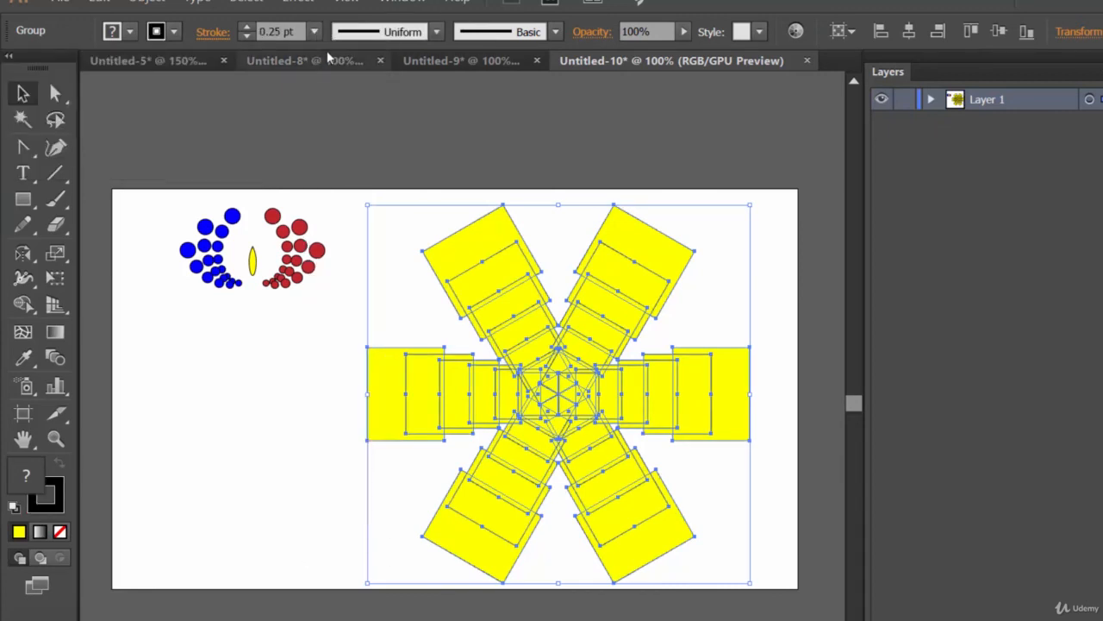
left_click(250, 410)
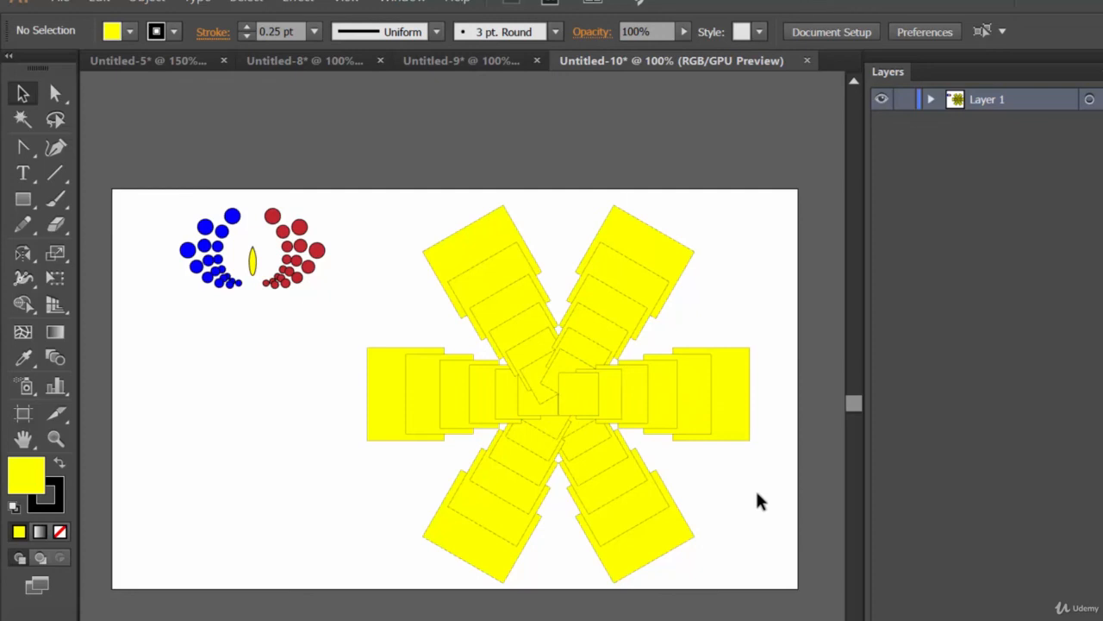
- Review the Transform effect's scale, move, rotate, reflect, reference point and copies options, leaving them at their defaults
left_click(304, 2)
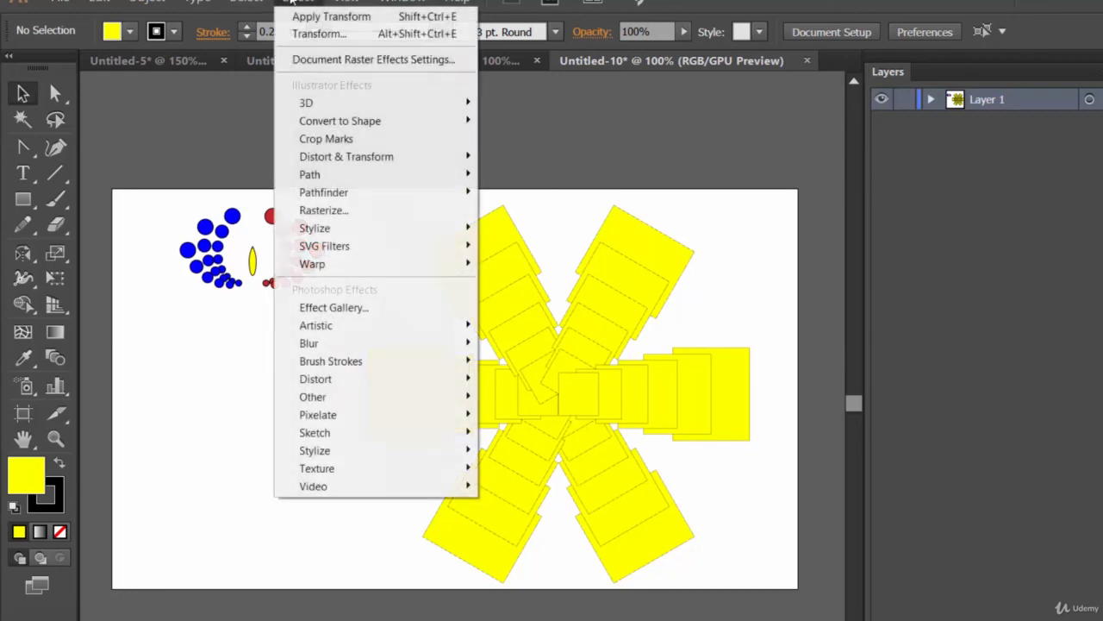
mouse_move(385, 162)
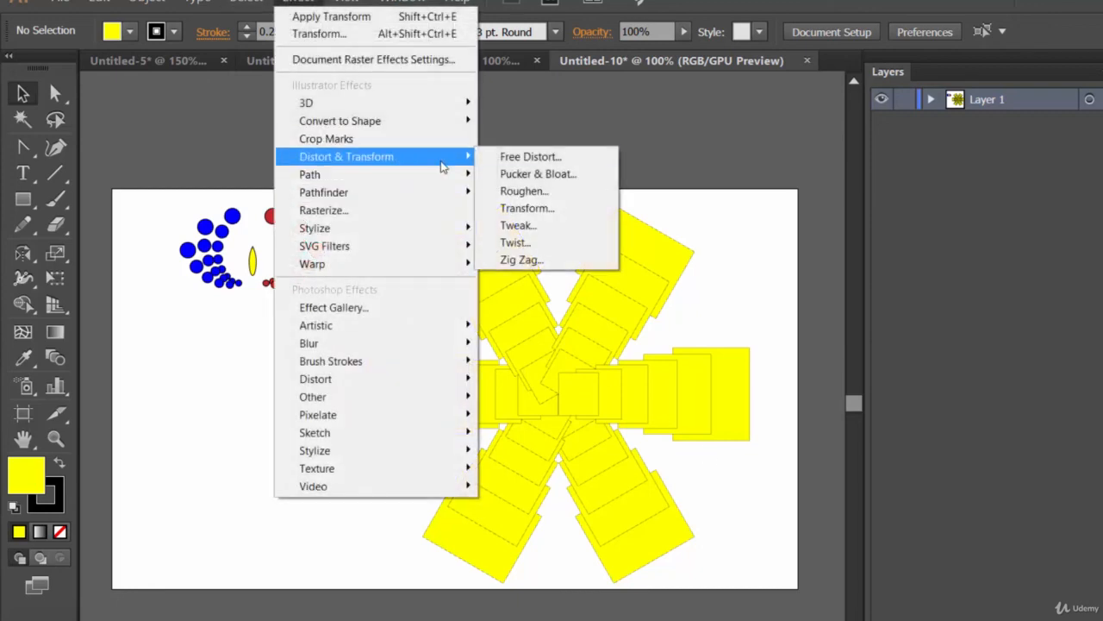
left_click(526, 208)
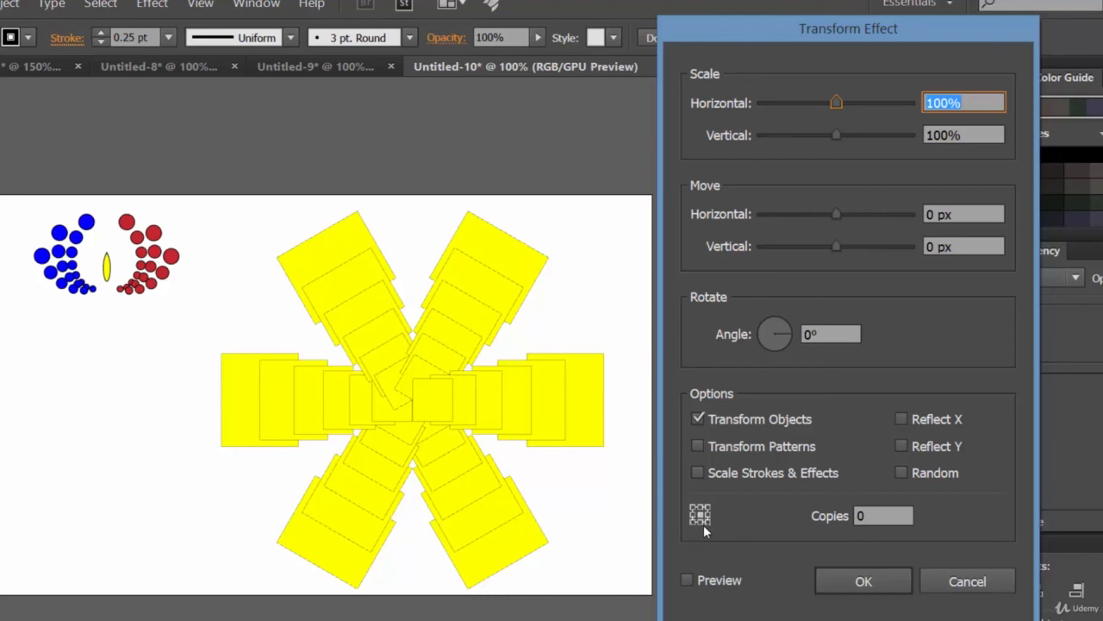
left_click(864, 581)
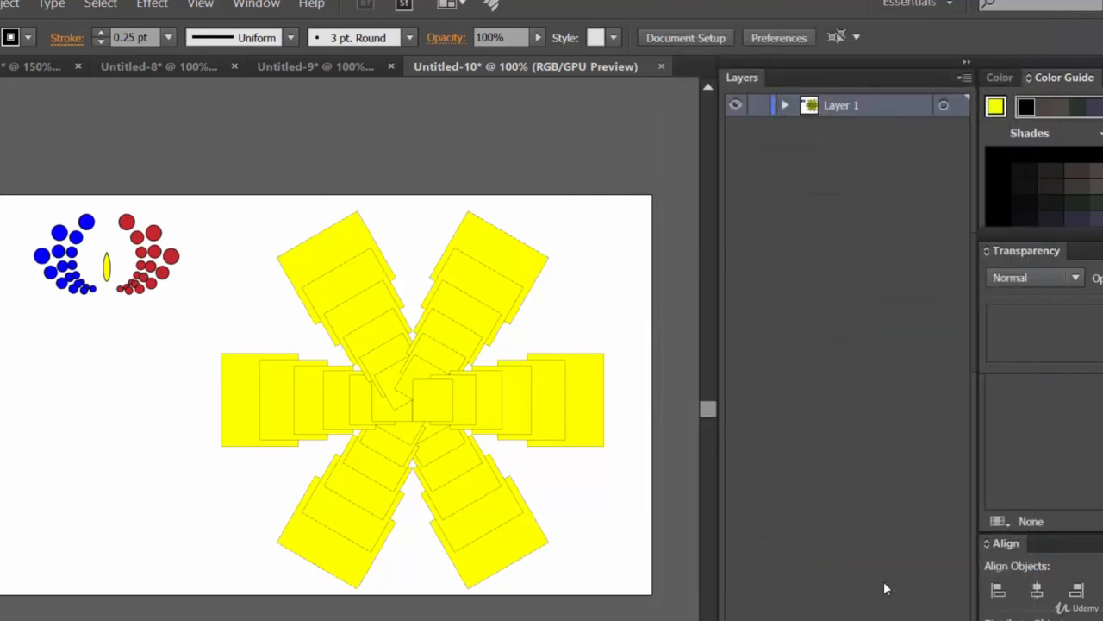